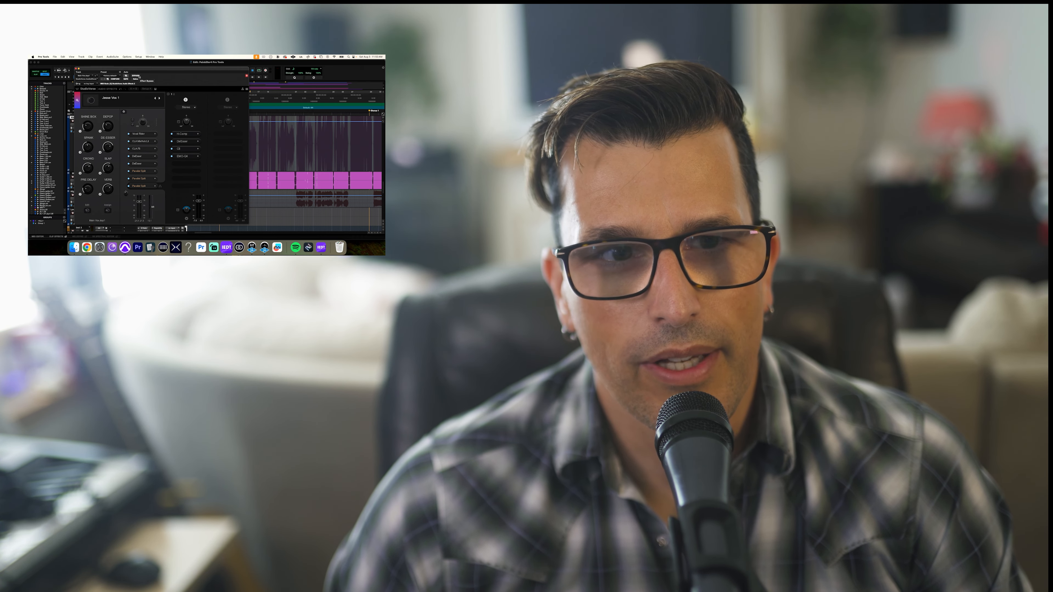
Step: Bypass the StudioVerse plugin on the Main Vox track to hear the unprocessed vocal, and stop playback
{"action": "left_click", "coordinate": [135, 75]}
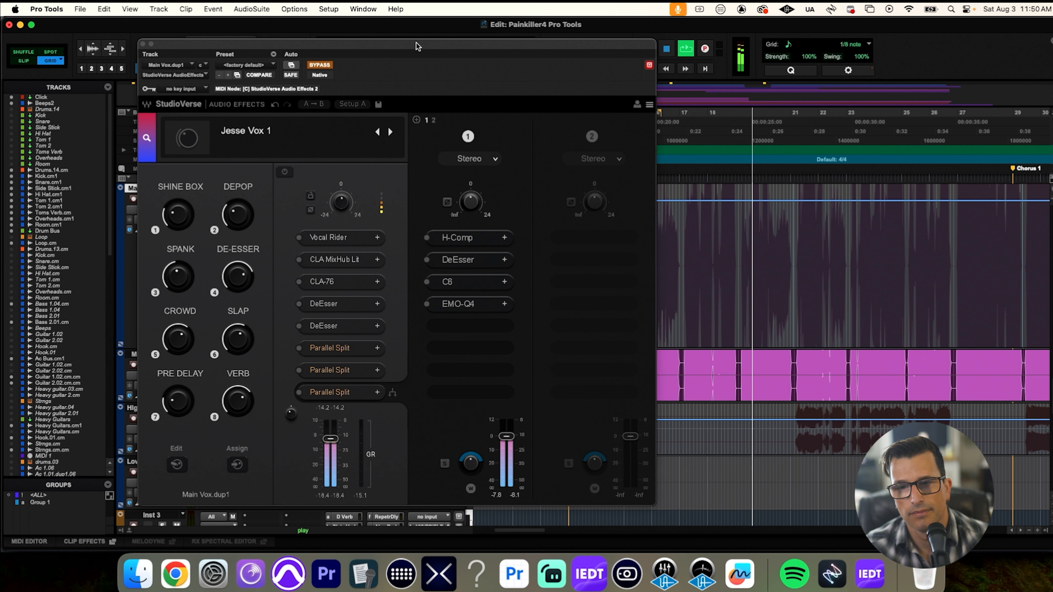
{"action": "key", "text": "space"}
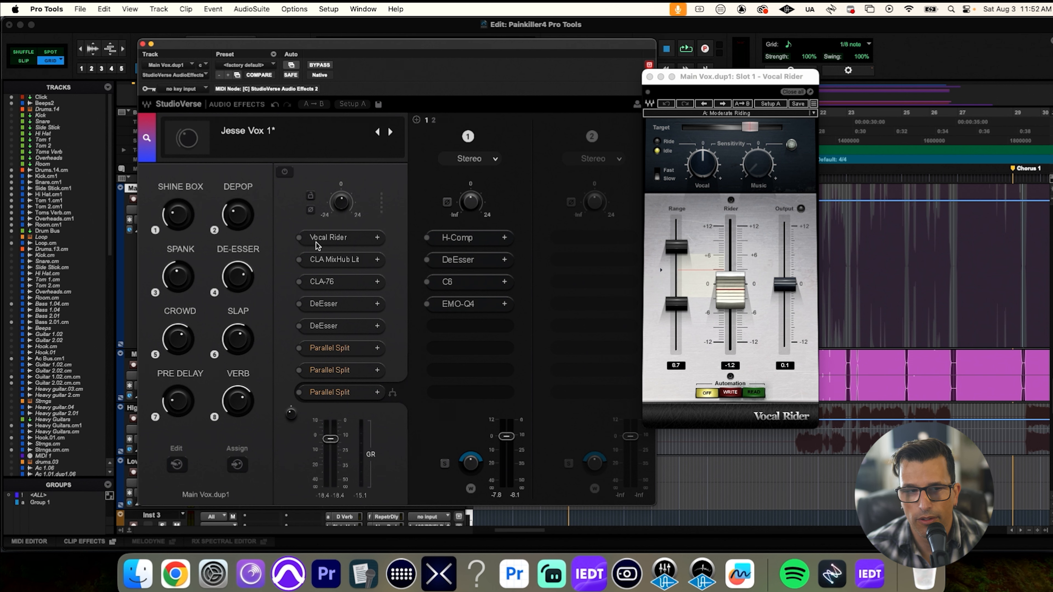
Step: Play the session, switch on Vocal Rider in StudioVerse's first slot, and move its window closer to the effects chain
{"action": "key", "text": "space"}
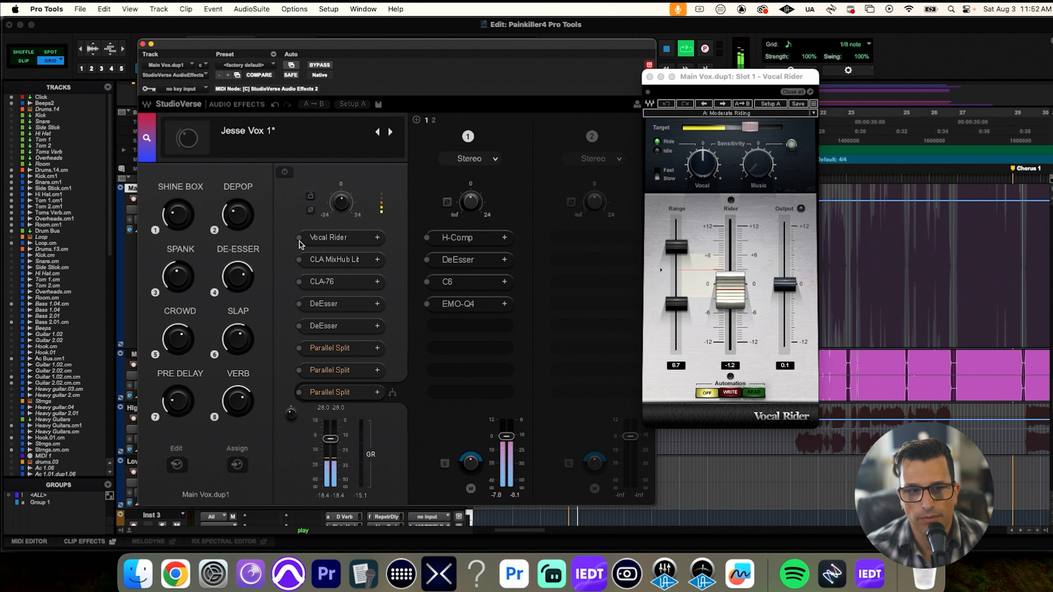
{"action": "left_click", "coordinate": [298, 238]}
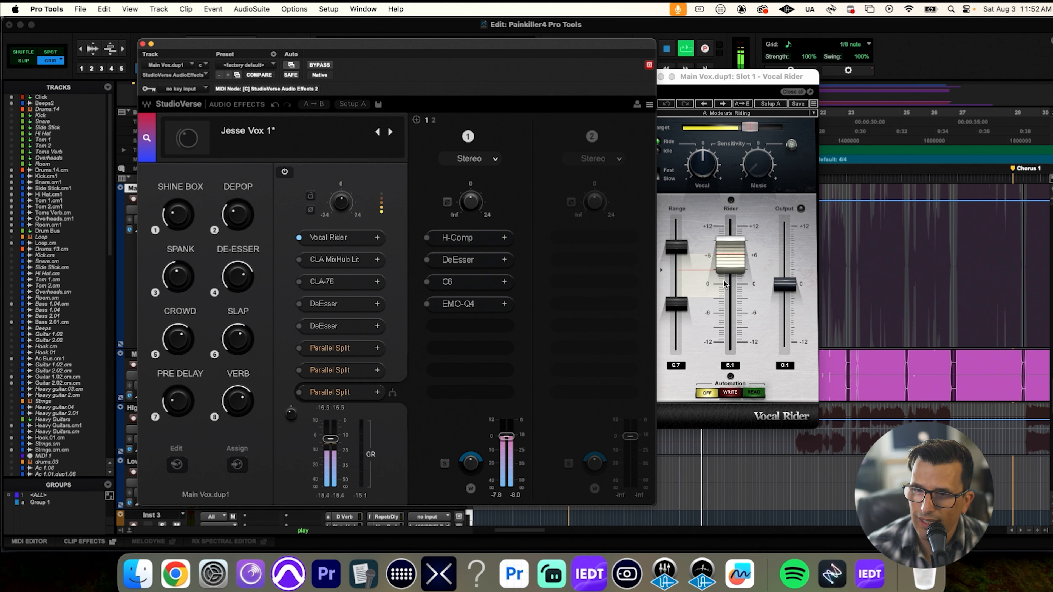
{"action": "left_click_drag", "start_coordinate": [785, 81], "coordinate": [661, 138]}
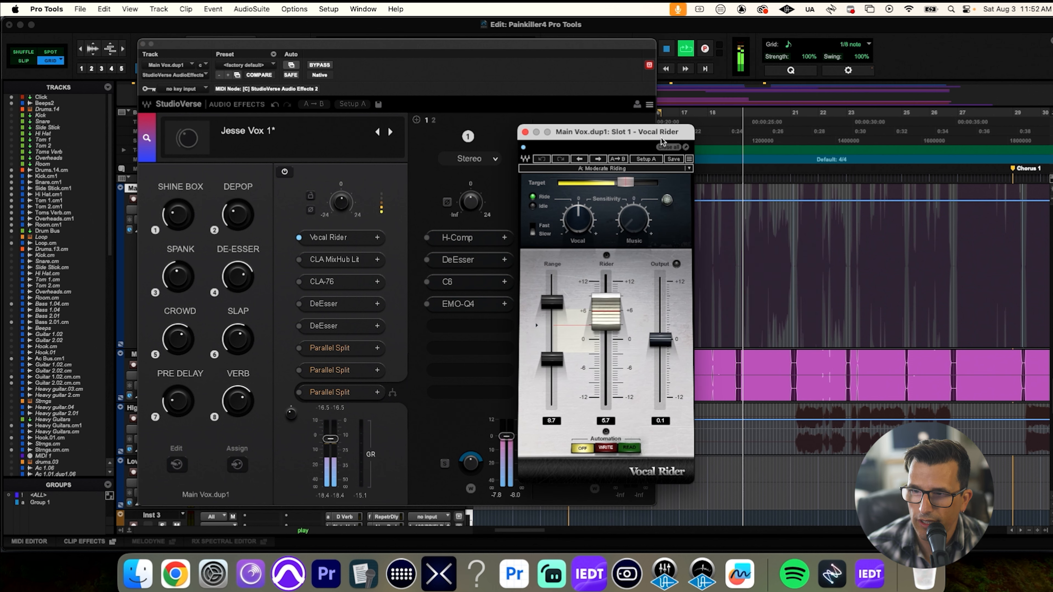
Step: Play the vocal from just before Chorus 1 to hear Vocal Rider, and reposition the StudioVerse window
{"action": "key", "text": "space"}
{"action": "left_click", "coordinate": [1007, 127]}
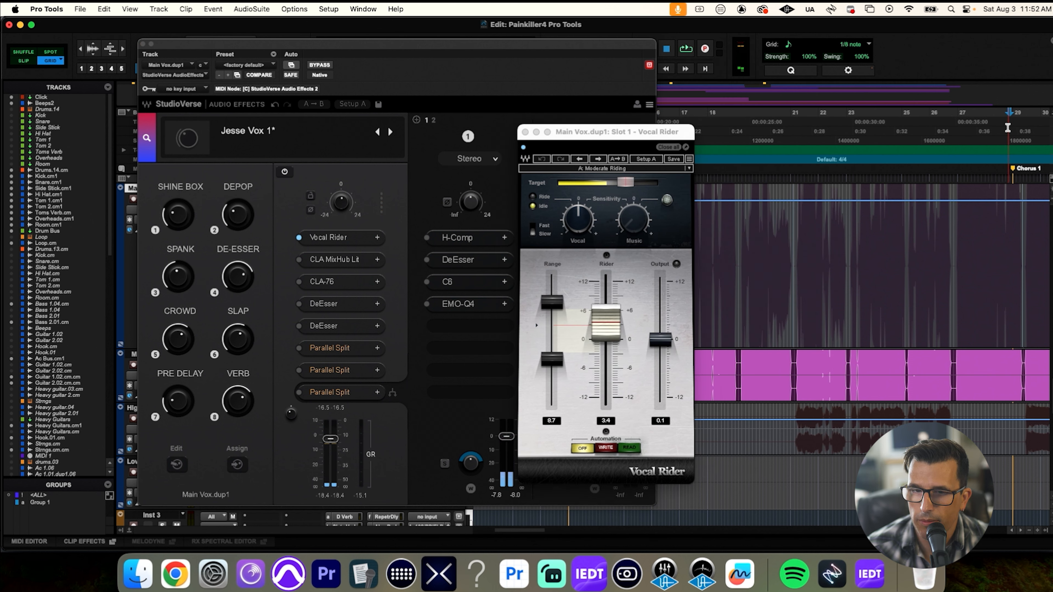
{"action": "key", "text": "space"}
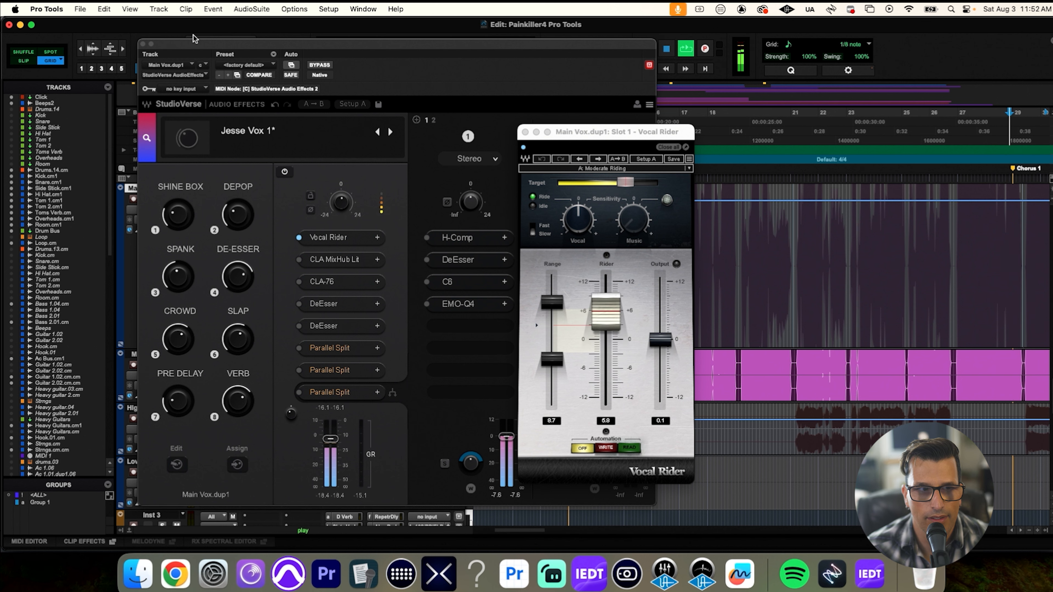
{"action": "left_click_drag", "start_coordinate": [197, 43], "coordinate": [160, 73]}
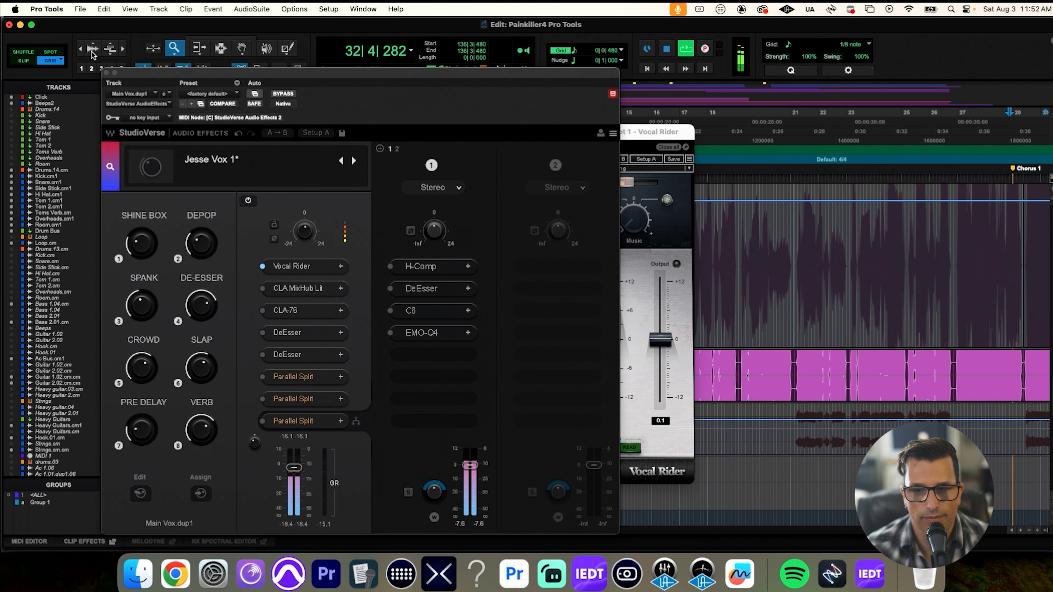
{"action": "left_click", "coordinate": [805, 239], "text": "alt"}
{"action": "key", "text": "space"}
Step: Play the vocal from the start of Verse 1 with the Vocal Rider window in view, and stop playback
{"action": "left_click_drag", "start_coordinate": [653, 139], "coordinate": [548, 139]}
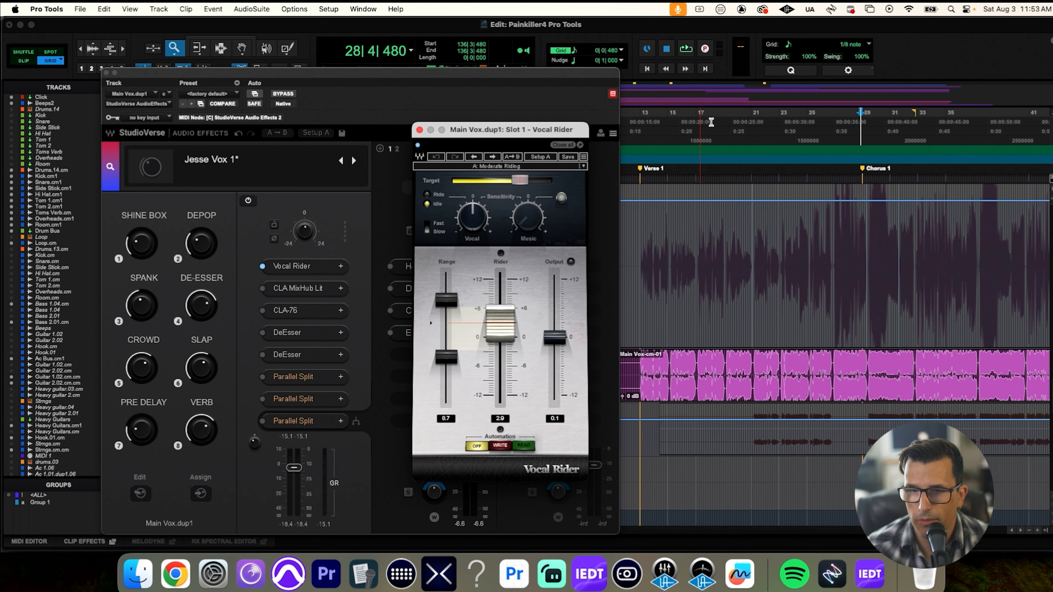
{"action": "left_click", "coordinate": [640, 130]}
{"action": "key", "text": "space"}
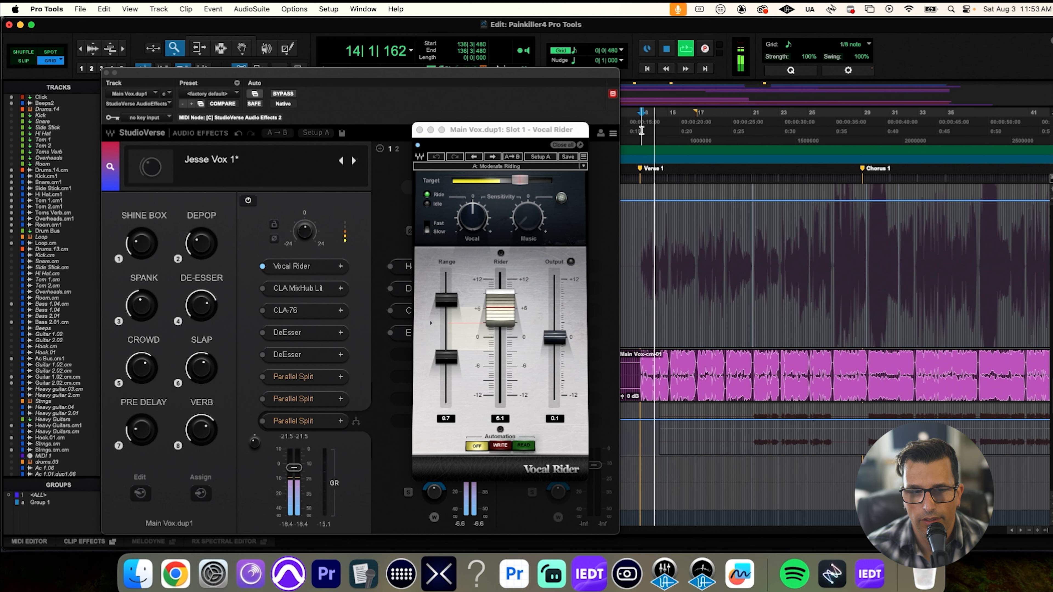
{"action": "key", "text": "space"}
Step: Switch on CLA MixHub Lite in StudioVerse's second slot, view its EQ settings, and move its window off the chain
{"action": "left_click_drag", "start_coordinate": [466, 126], "coordinate": [544, 99]}
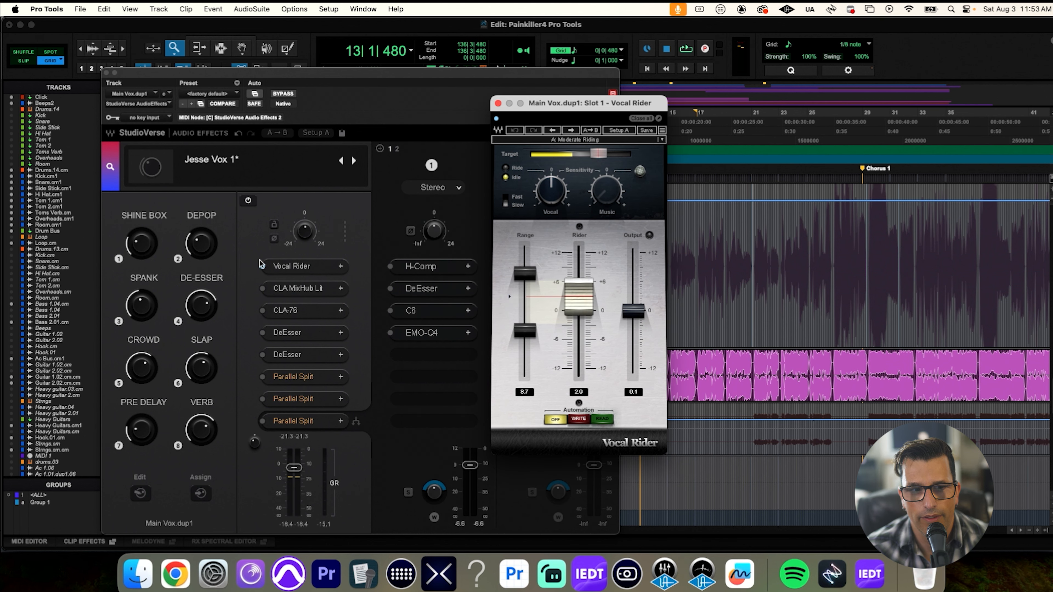
{"action": "left_click", "coordinate": [309, 287]}
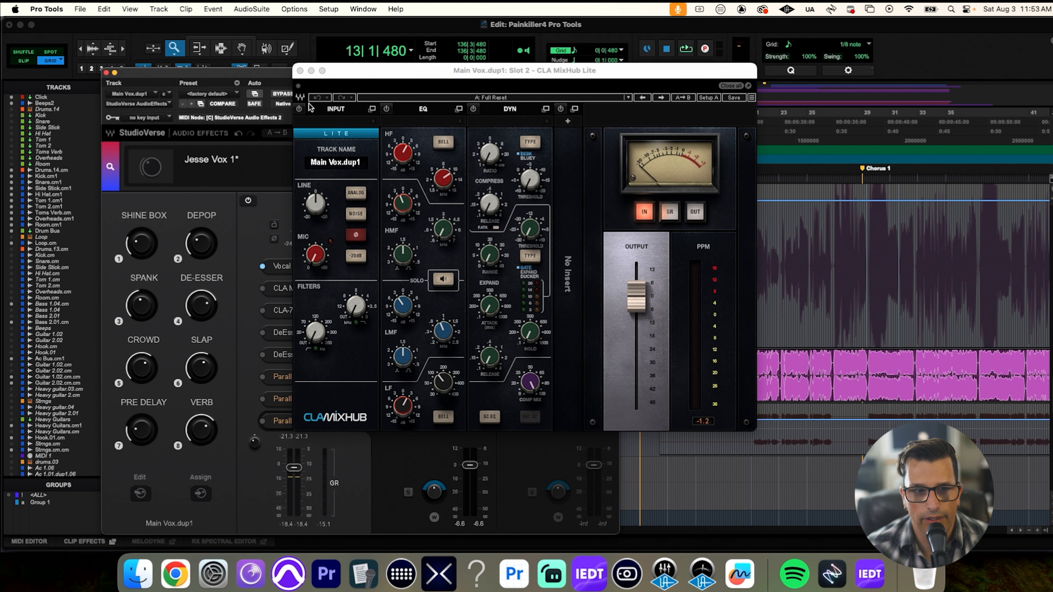
{"action": "mouse_move", "coordinate": [365, 77]}
{"action": "left_mouse_down"}
{"action": "mouse_move", "coordinate": [536, 77]}
{"action": "mouse_move", "coordinate": [371, 79]}
{"action": "left_mouse_up"}
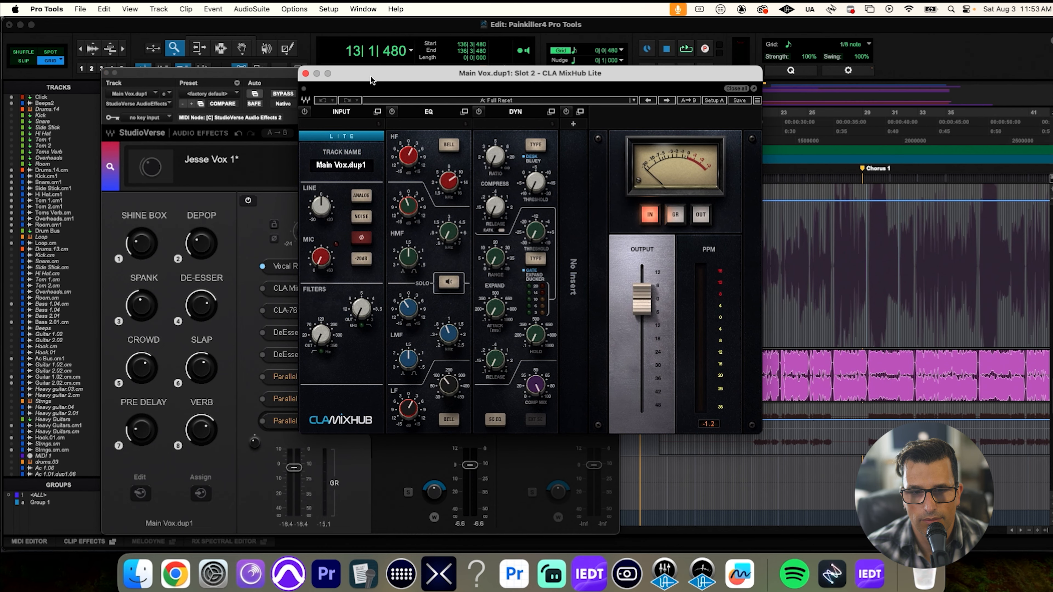
{"action": "left_click", "coordinate": [262, 293]}
{"action": "left_click_drag", "start_coordinate": [679, 77], "coordinate": [609, 83]}
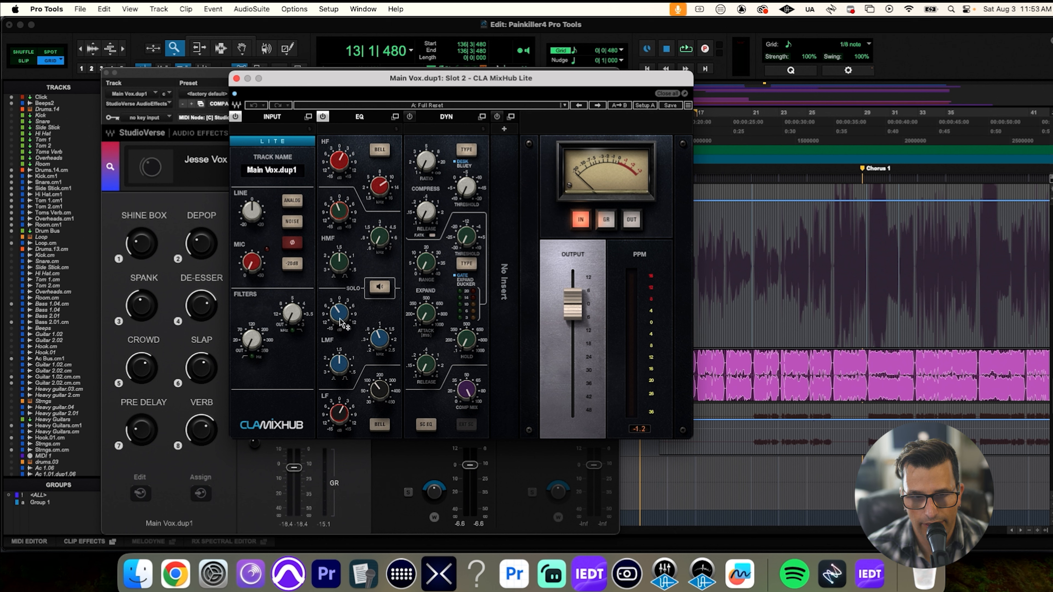
{"action": "mouse_move", "coordinate": [374, 337]}
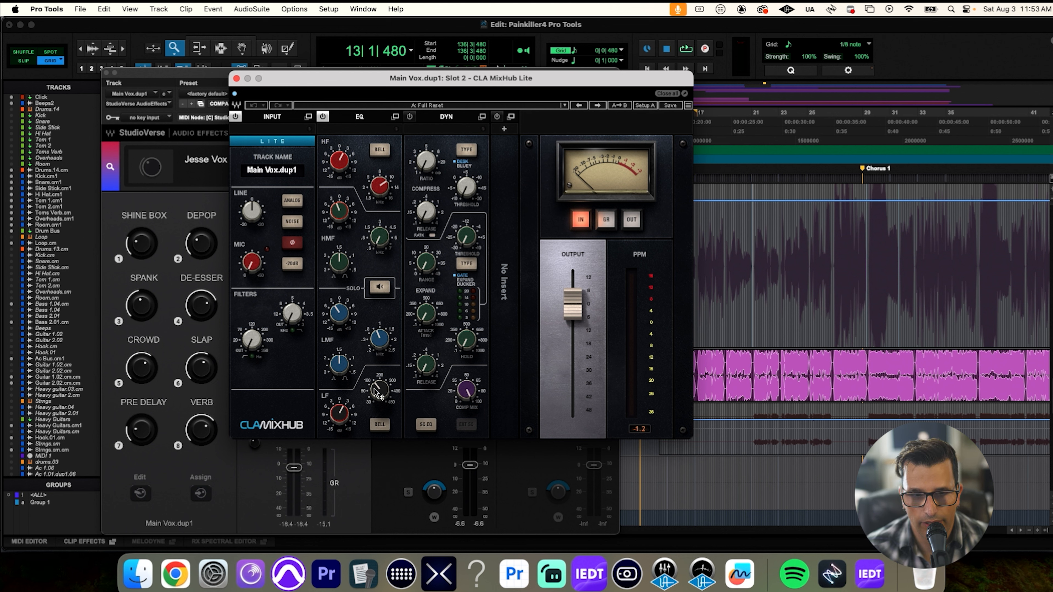
{"action": "mouse_move", "coordinate": [623, 85]}
{"action": "left_mouse_down"}
{"action": "mouse_move", "coordinate": [521, 92]}
{"action": "mouse_move", "coordinate": [571, 93]}
{"action": "mouse_move", "coordinate": [542, 97]}
{"action": "mouse_move", "coordinate": [269, 335]}
{"action": "left_mouse_up"}
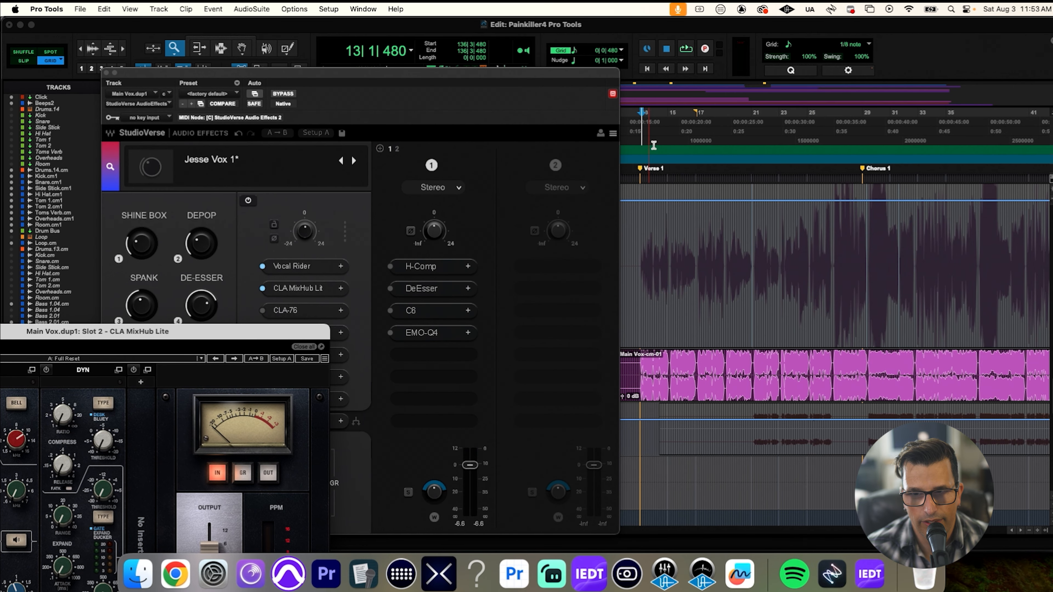
Step: Play the vocal from the start of Verse 1 to hear the effect of CLA MixHub Lite, and stop playback
{"action": "left_click", "coordinate": [644, 132]}
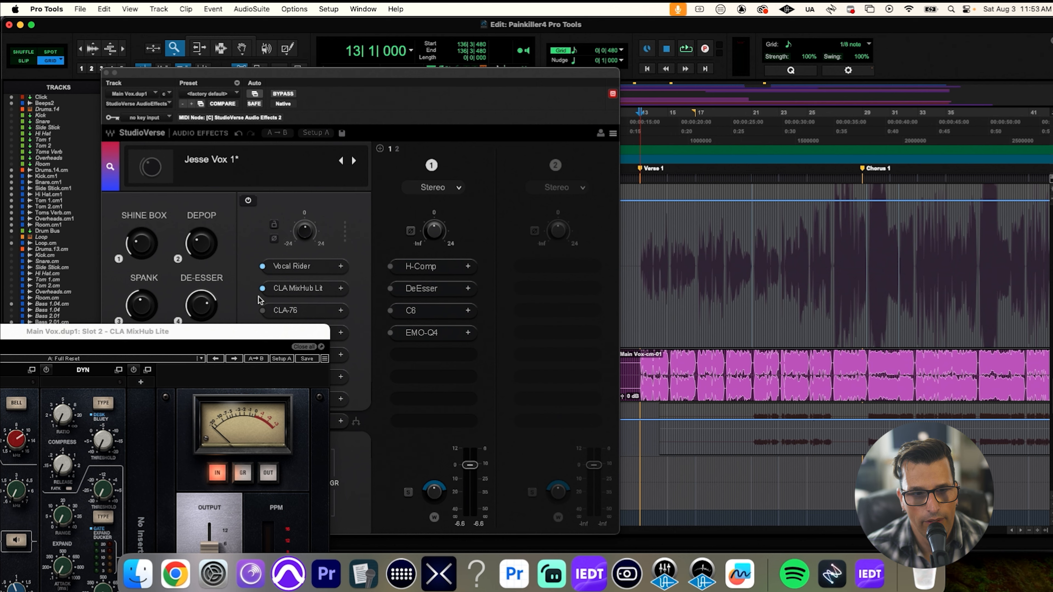
{"action": "key", "text": "space"}
{"action": "left_click_drag", "start_coordinate": [255, 328], "coordinate": [770, 133]}
{"action": "key", "text": "space"}
{"action": "left_click", "coordinate": [262, 293]}
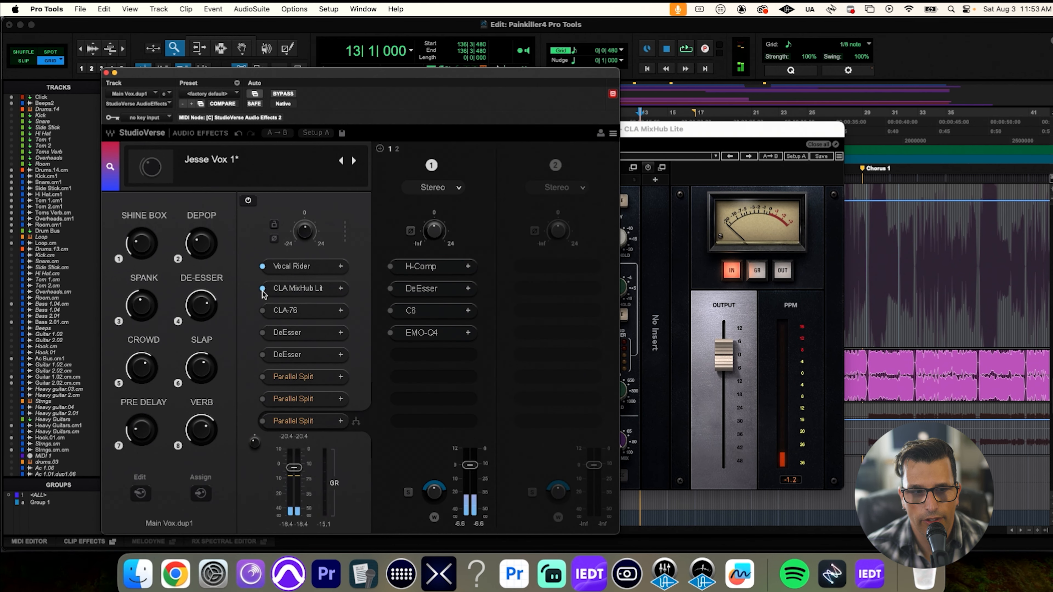
{"action": "key", "text": "space"}
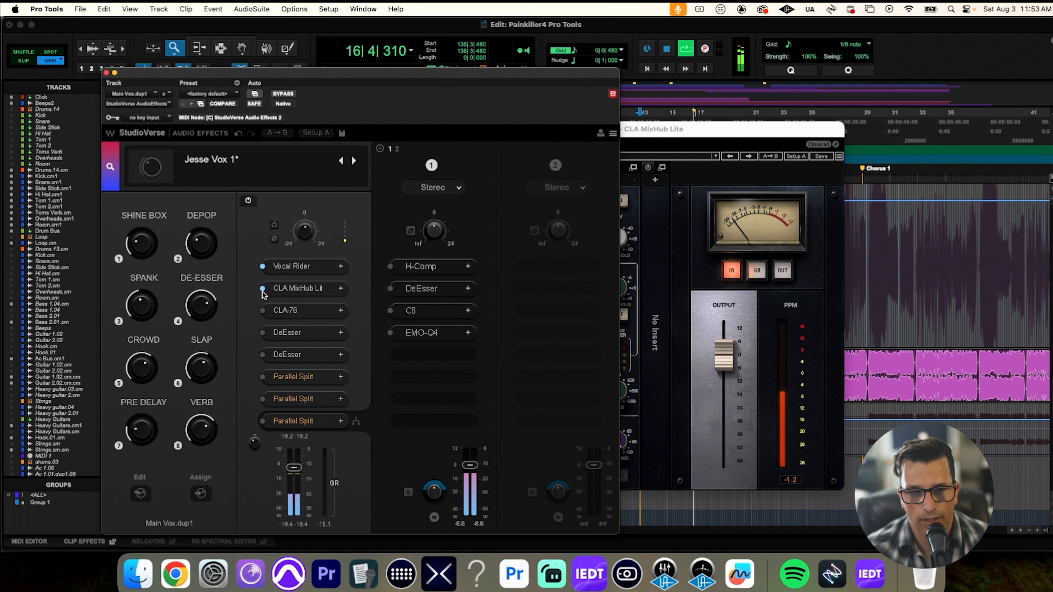
{"action": "key", "text": "space"}
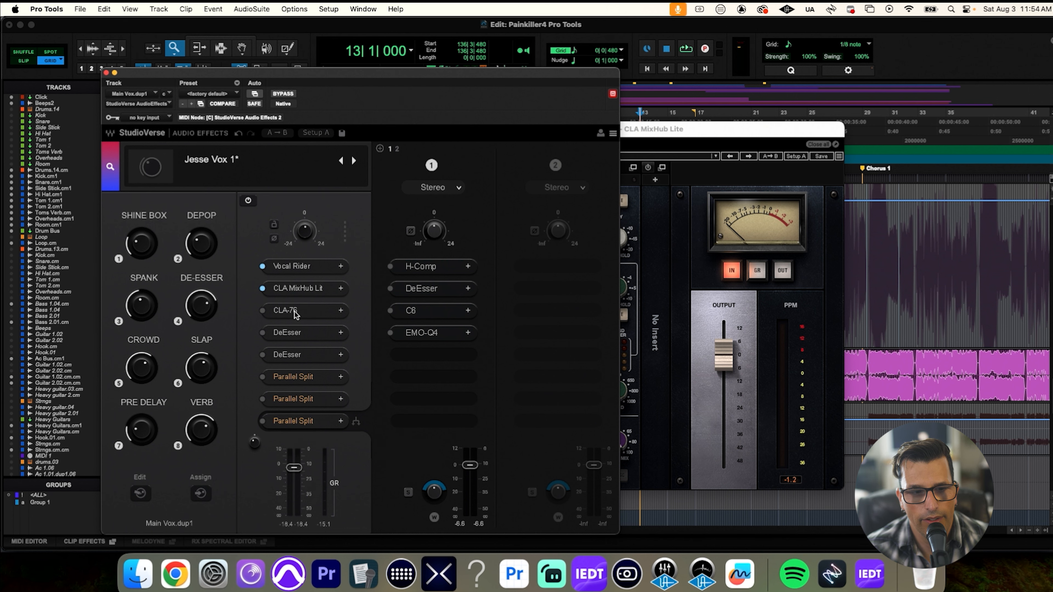
Step: Open the CLA-76 compressor in StudioVerse's third slot and switch it on
{"action": "left_click", "coordinate": [292, 313]}
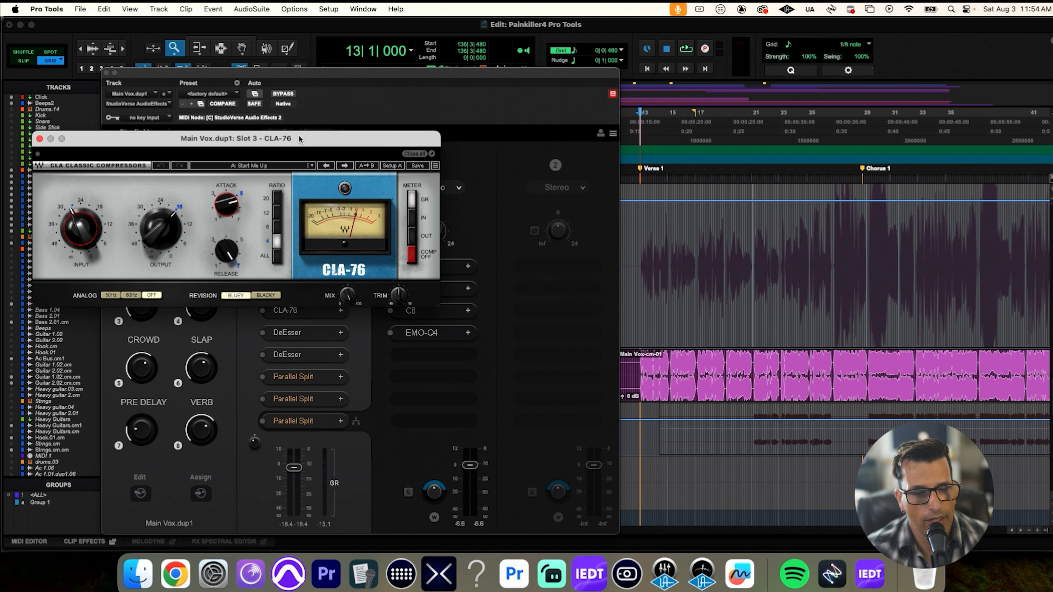
{"action": "left_click_drag", "start_coordinate": [300, 138], "coordinate": [450, 105]}
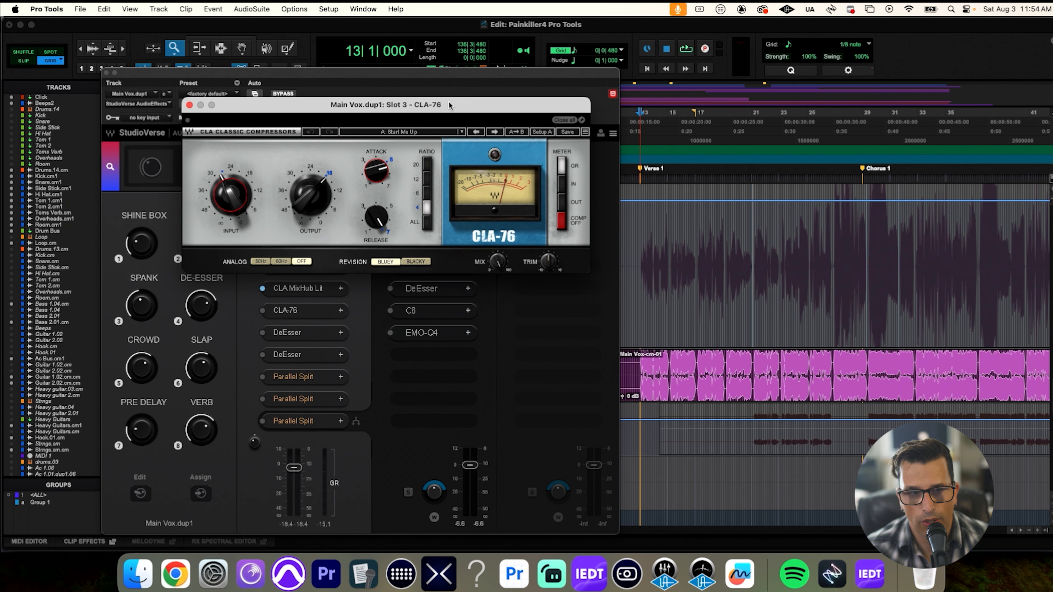
{"action": "left_click", "coordinate": [263, 314]}
{"action": "left_click", "coordinate": [264, 312]}
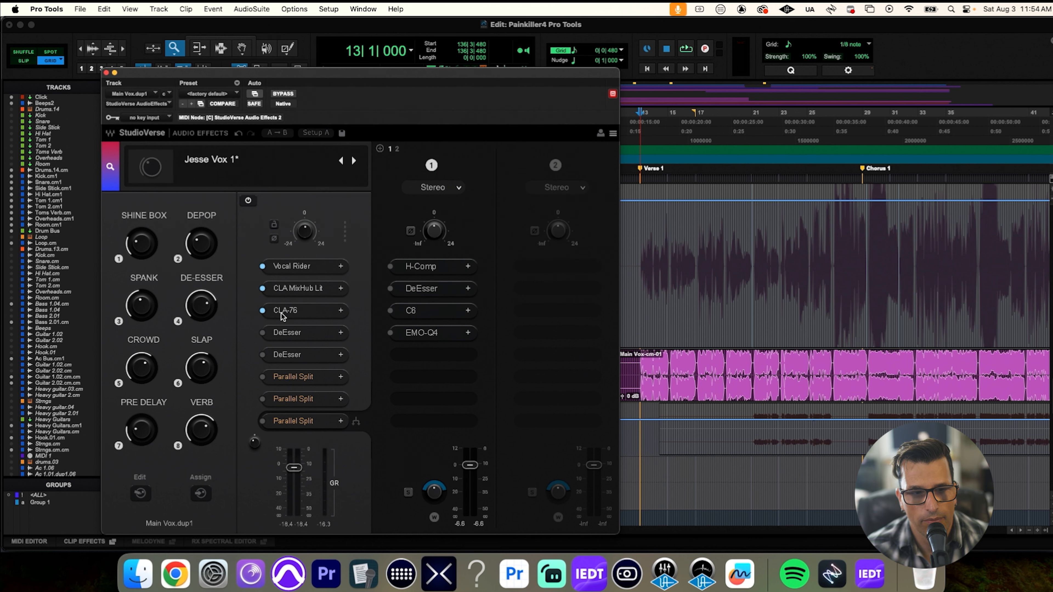
Step: Play Verse 1 through the CLA-76, check its gain reduction and attack setting, and close its window
{"action": "key", "text": "space"}
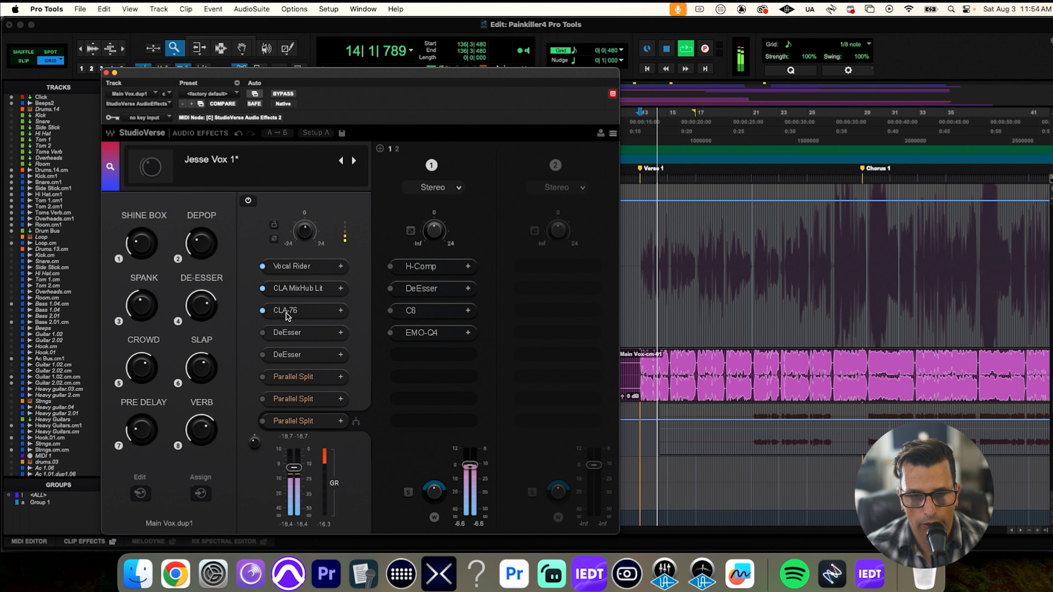
{"action": "key", "text": "space"}
{"action": "left_click", "coordinate": [286, 314]}
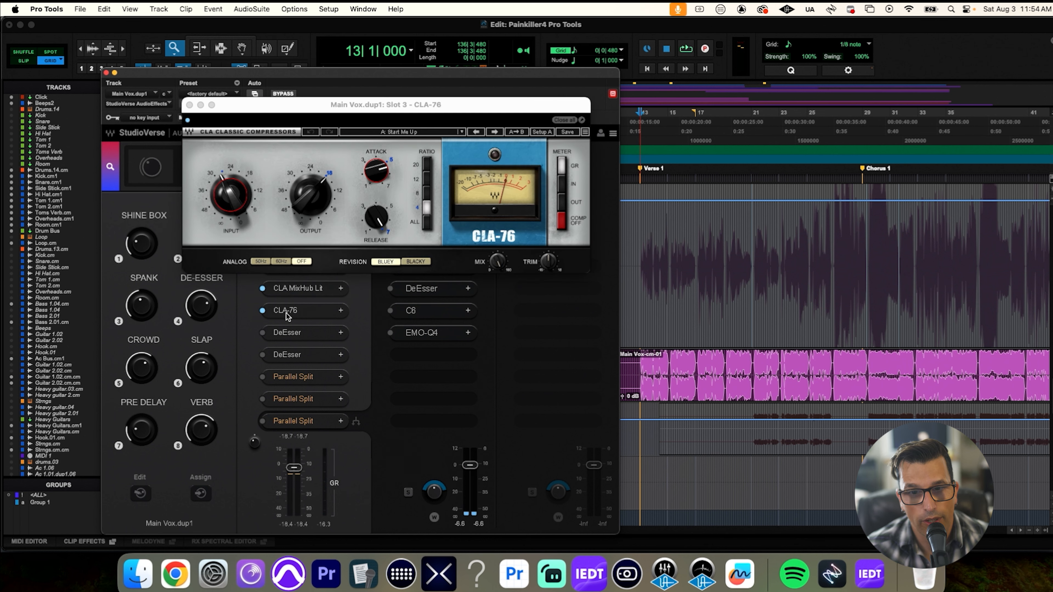
{"action": "key", "text": "space"}
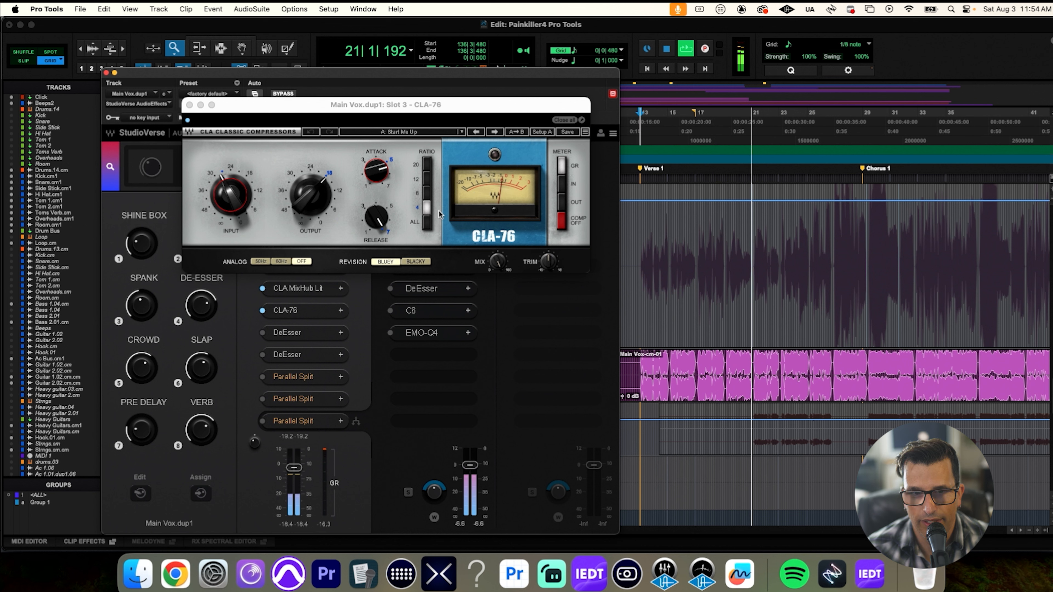
{"action": "key", "text": "space"}
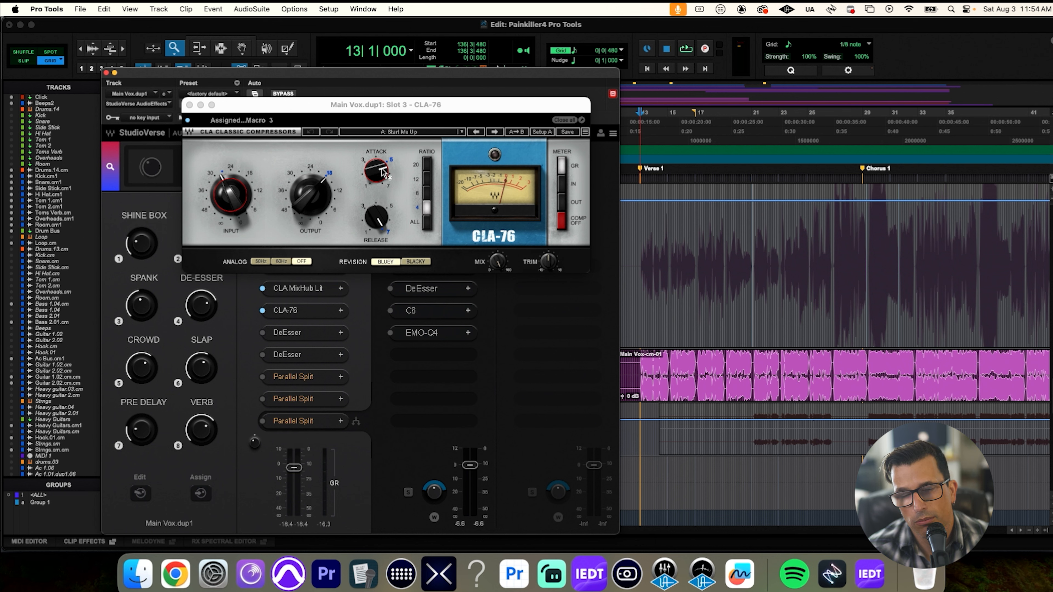
{"action": "left_click", "coordinate": [189, 105]}
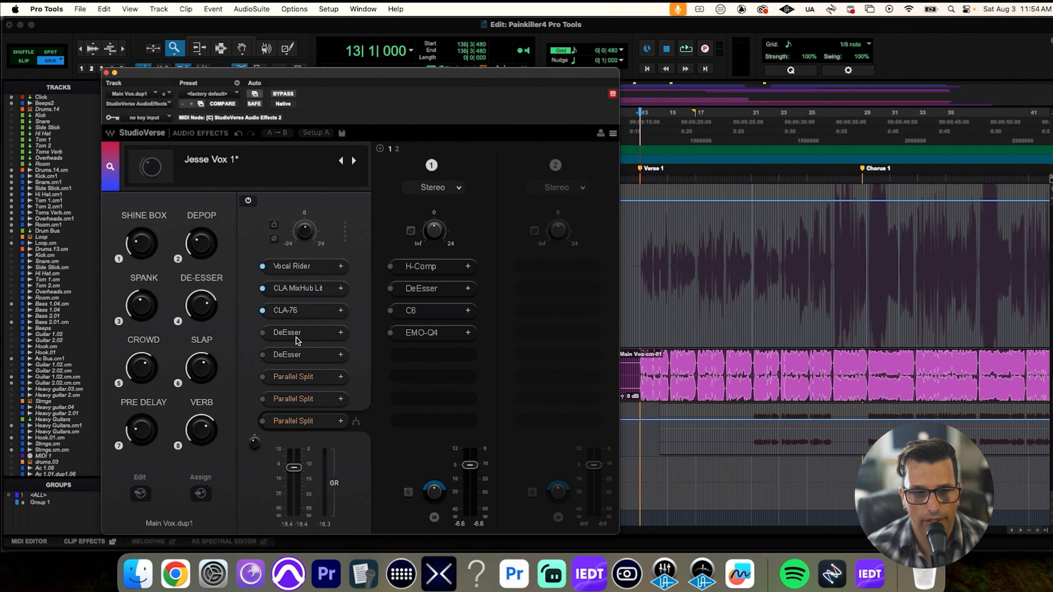
Step: Play Verse 1, switch on the DeEsser in StudioVerse's fourth slot, and show its window
{"action": "key", "text": "space"}
{"action": "left_click", "coordinate": [295, 337]}
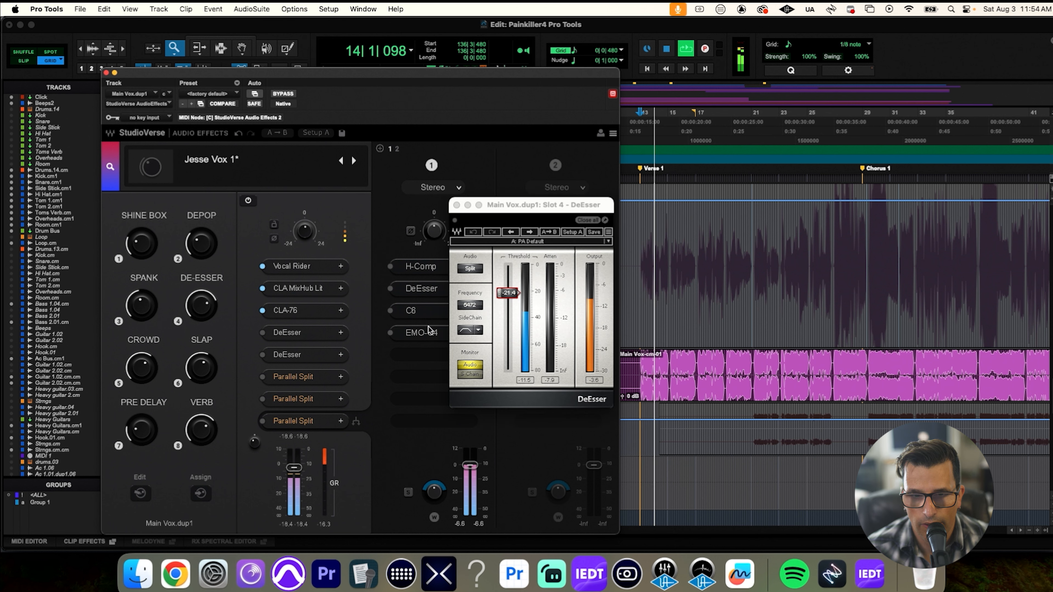
{"action": "left_click", "coordinate": [262, 334]}
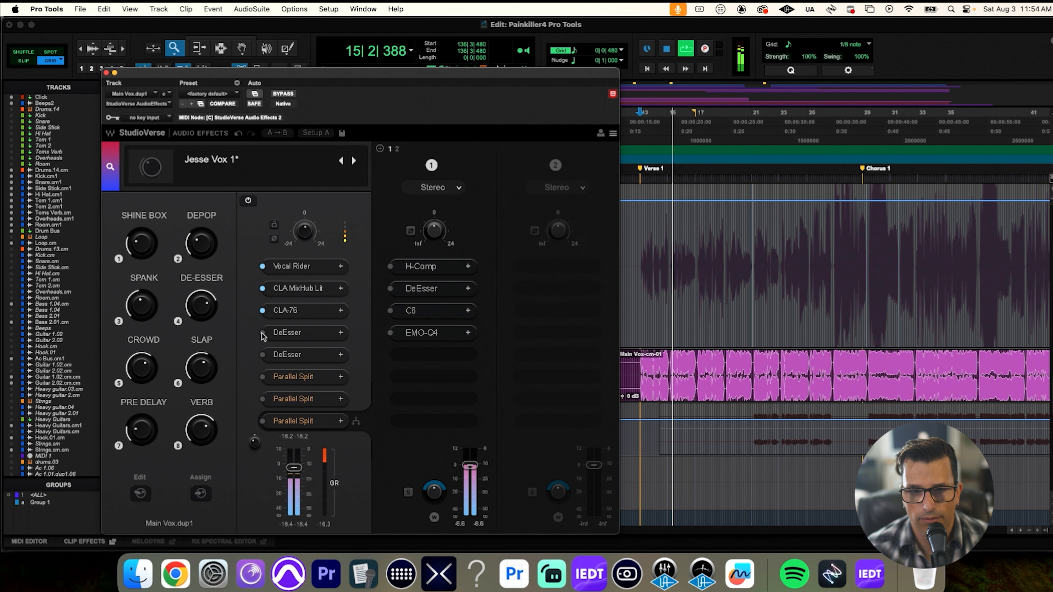
{"action": "left_click", "coordinate": [289, 336]}
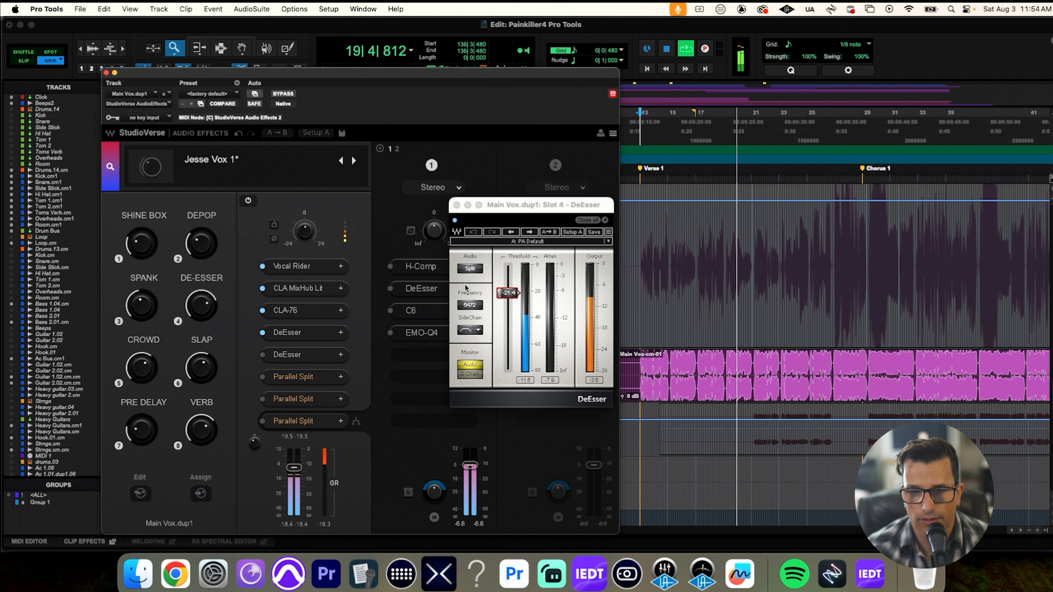
Step: Play the vocal from bar 29, beat 3, in Chorus 1 to hear the slot 4 DeEsser, and stop playback
{"action": "key", "text": "space"}
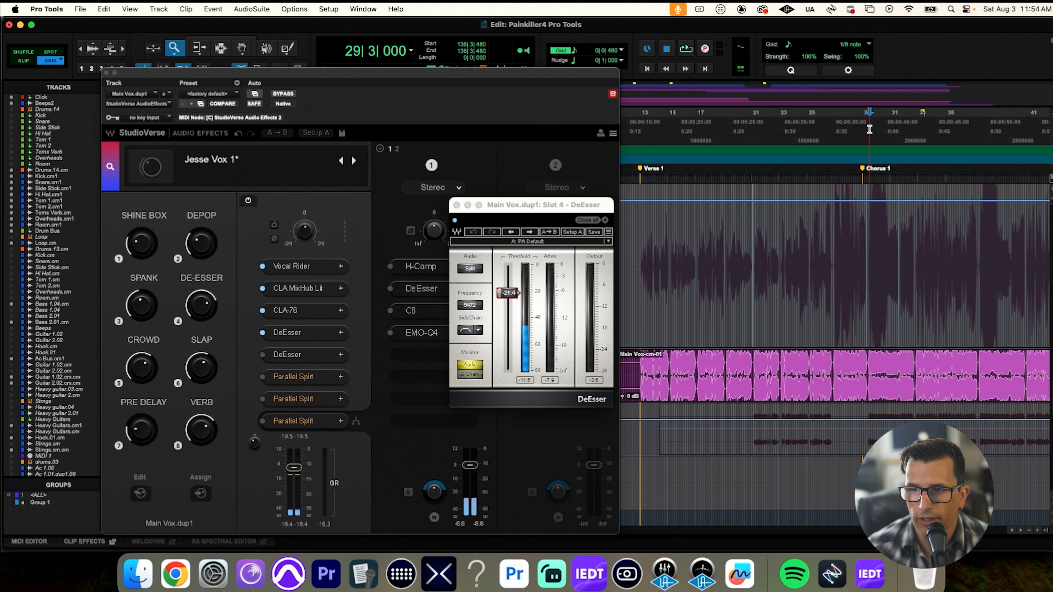
{"action": "key", "text": "space"}
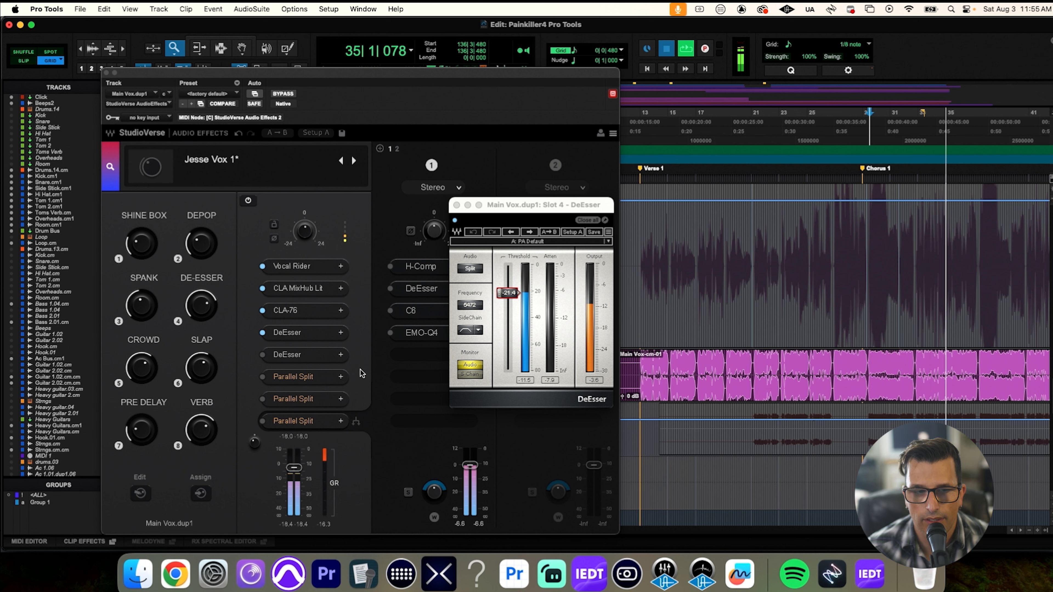
{"action": "key", "text": "space"}
Step: Open the second DeEsser, in StudioVerse's fifth slot, and move its window beside the effects chain
{"action": "left_click", "coordinate": [290, 356]}
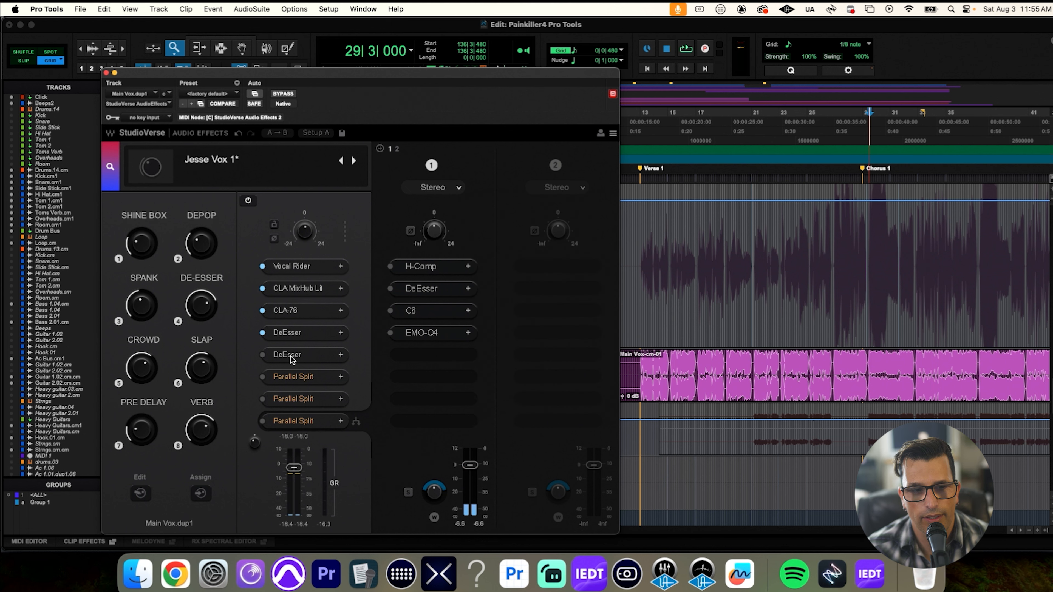
{"action": "left_click", "coordinate": [287, 358]}
{"action": "left_click_drag", "start_coordinate": [311, 205], "coordinate": [418, 207]}
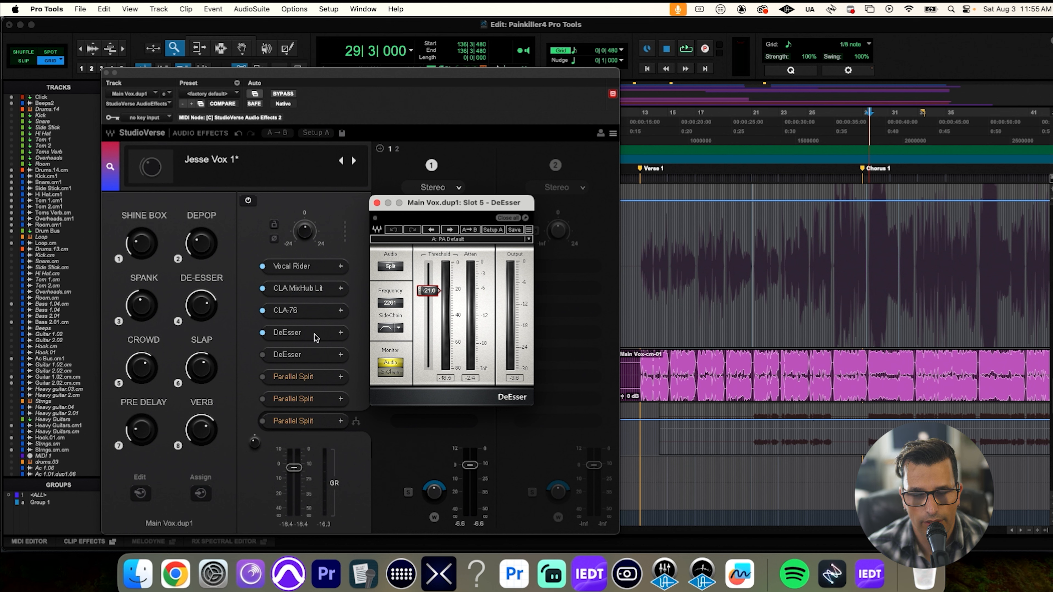
Step: Switch on the DeEsser in StudioVerse's fifth slot, play Chorus 1 through it with its window open, and stop playback
{"action": "left_click", "coordinate": [261, 359]}
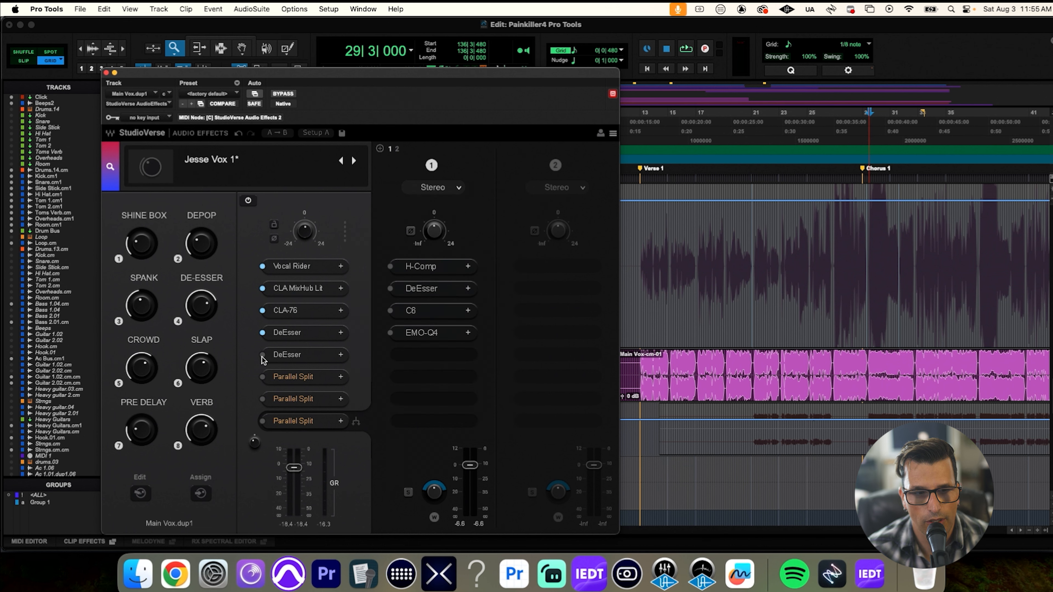
{"action": "key", "text": "space"}
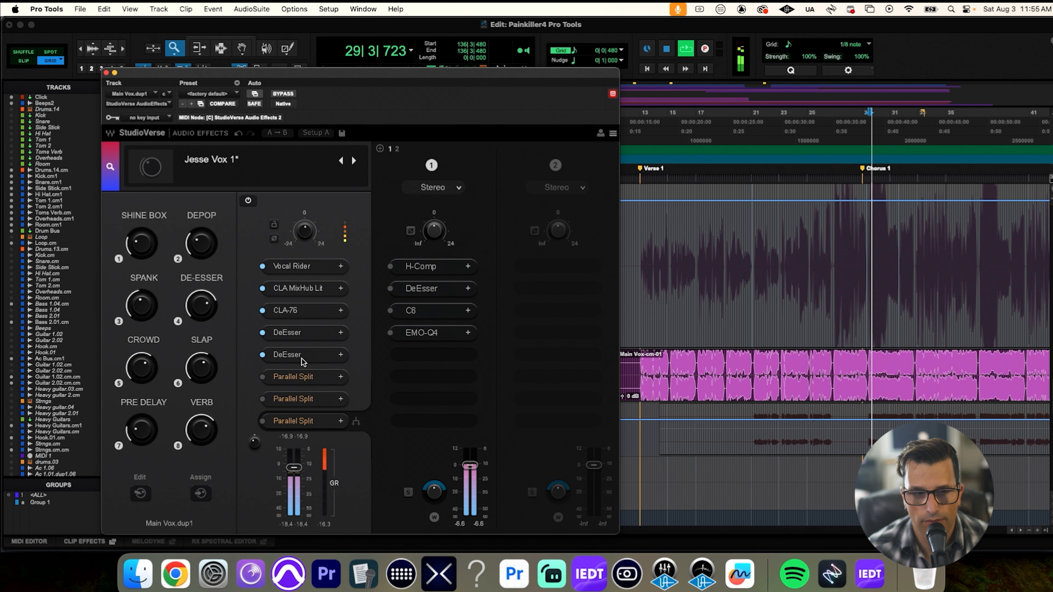
{"action": "left_click", "coordinate": [305, 360]}
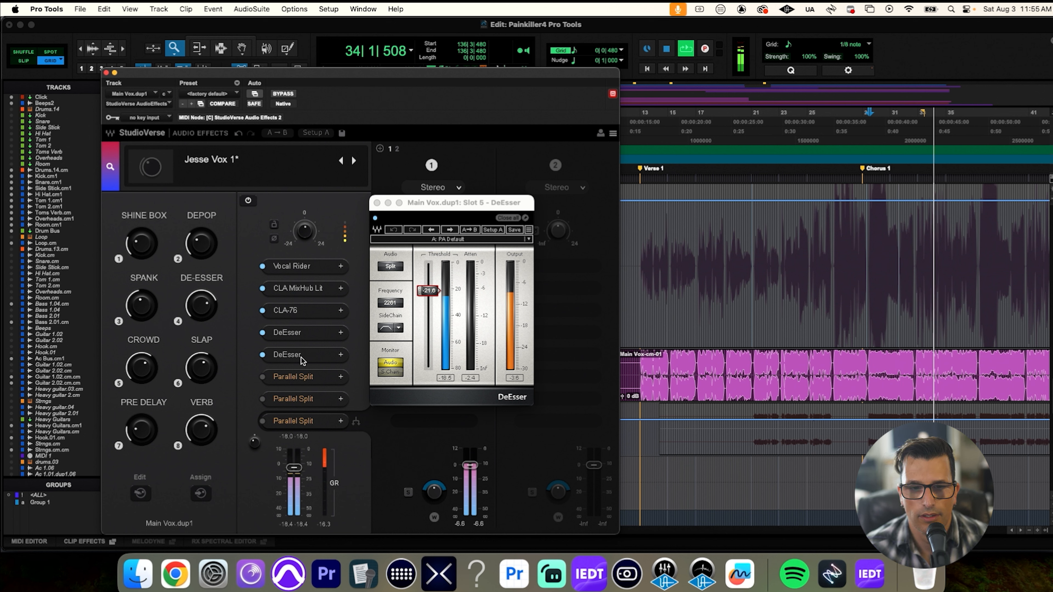
{"action": "key", "text": "space"}
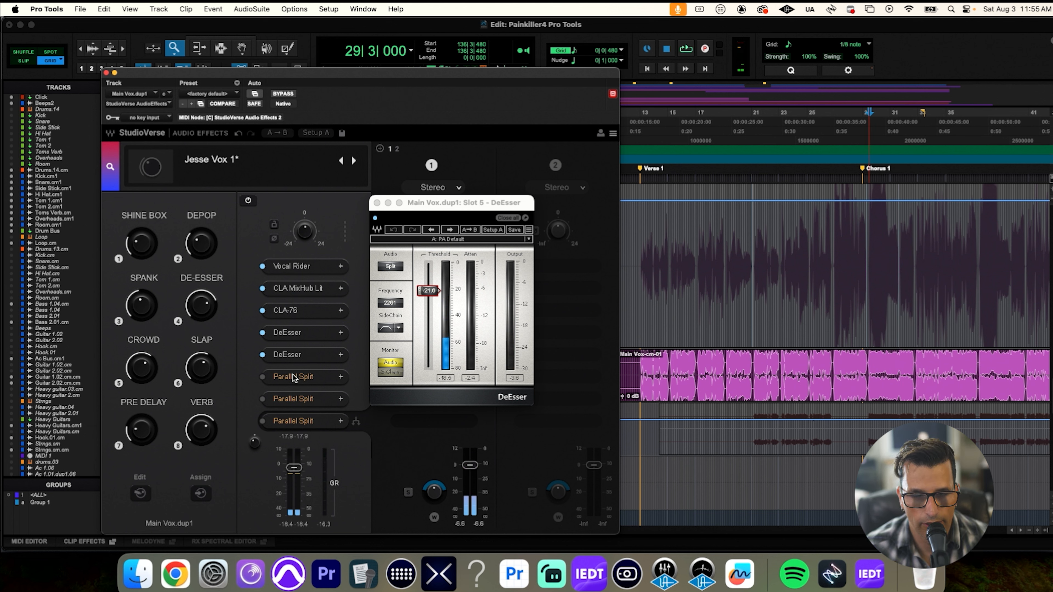
Step: Switch on the Parallel Split in the sixth slot and leave only RVox active among the plugins in its chain 2
{"action": "left_click", "coordinate": [293, 375]}
{"action": "left_click", "coordinate": [292, 376]}
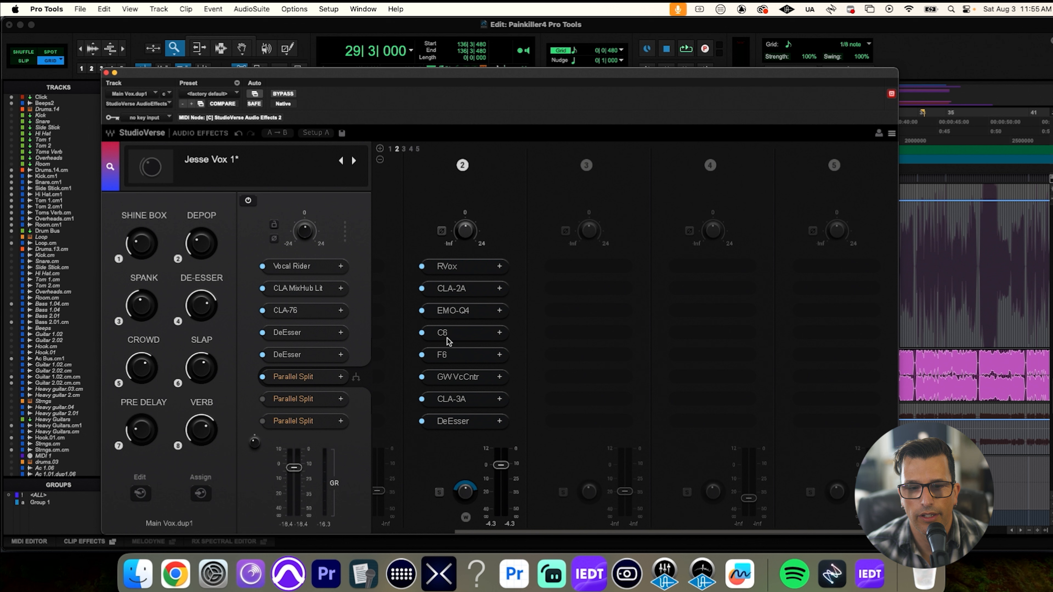
{"action": "left_click", "coordinate": [458, 268]}
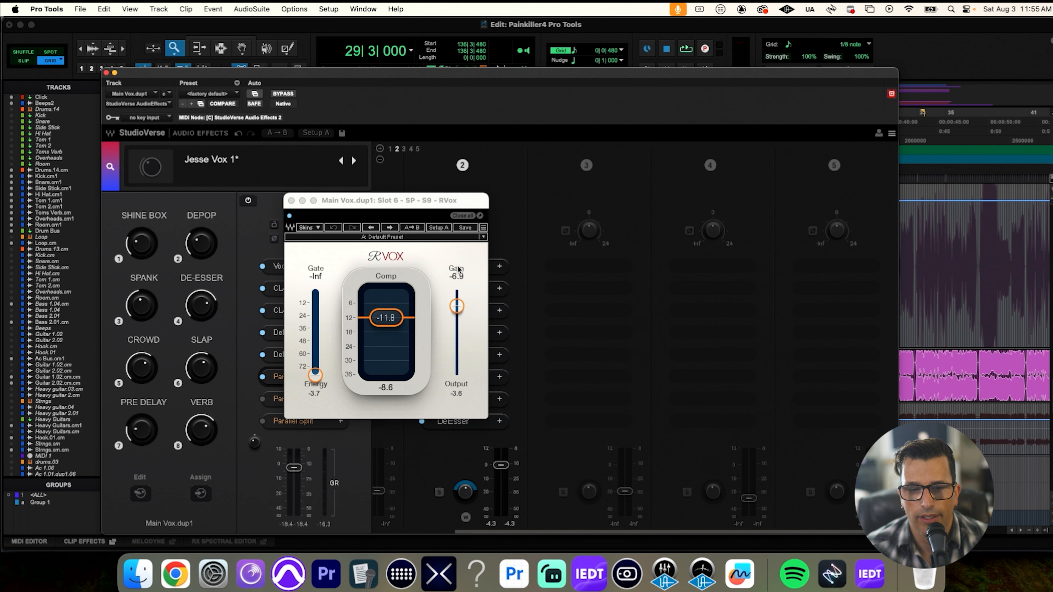
{"action": "key", "text": "space"}
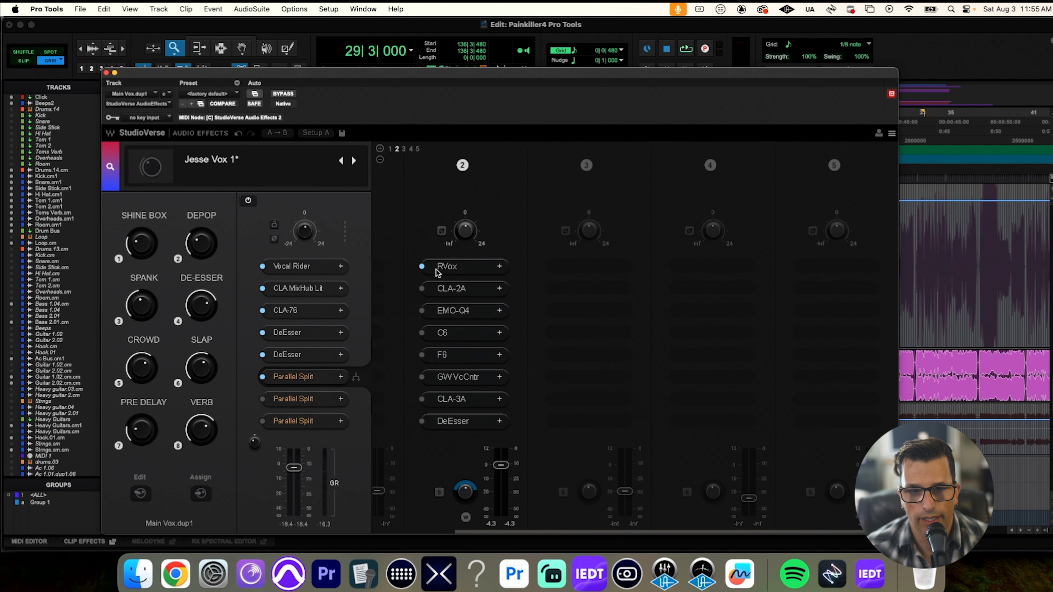
Step: Play Chorus 1 from bar 29, beat 3, with the RVox window open to check its compression, and stop playback
{"action": "key", "text": "space"}
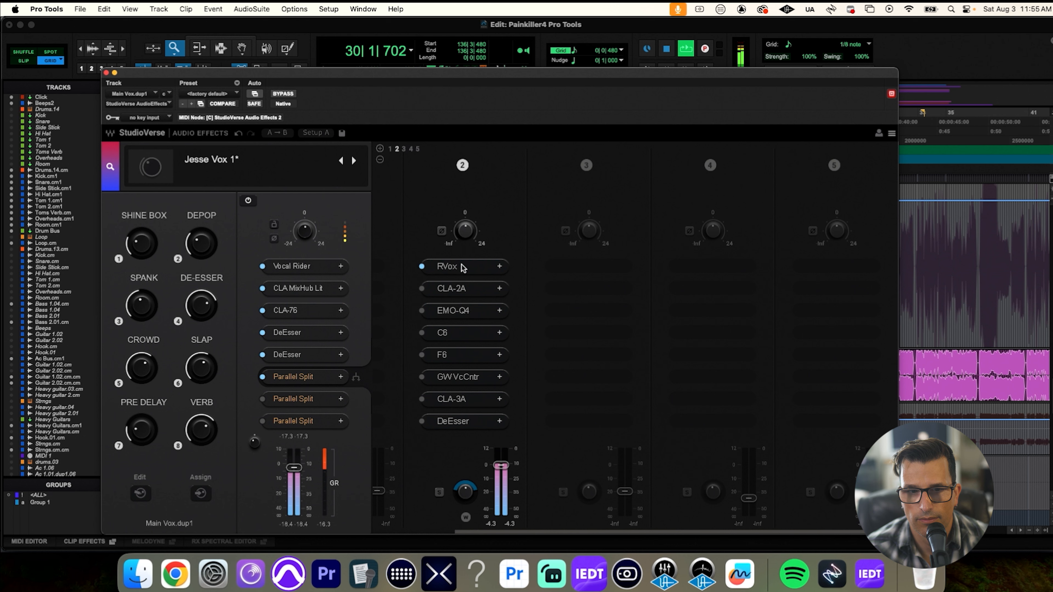
{"action": "left_click", "coordinate": [463, 268]}
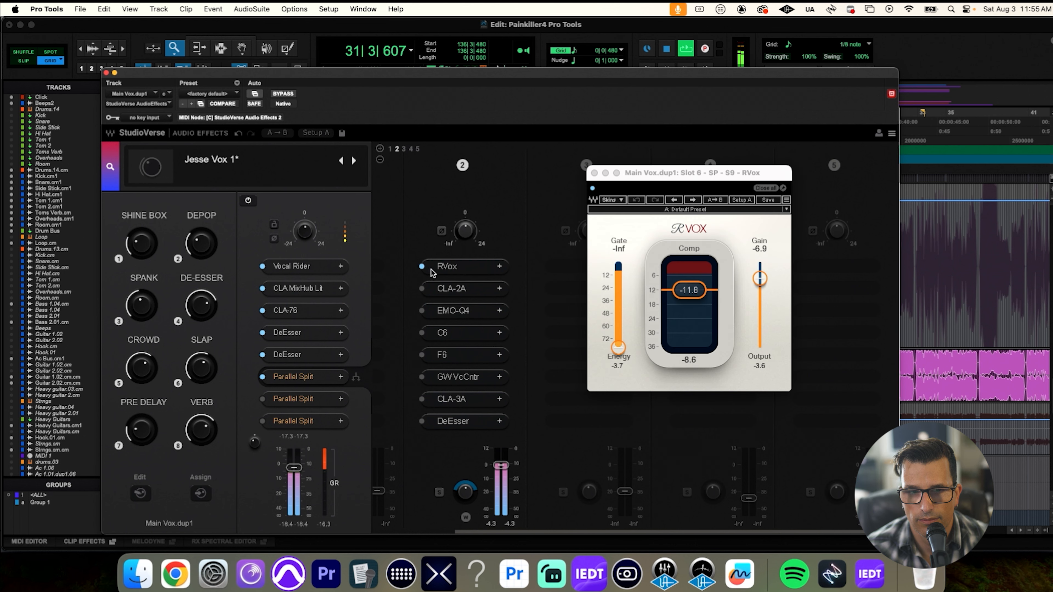
{"action": "key", "text": "space"}
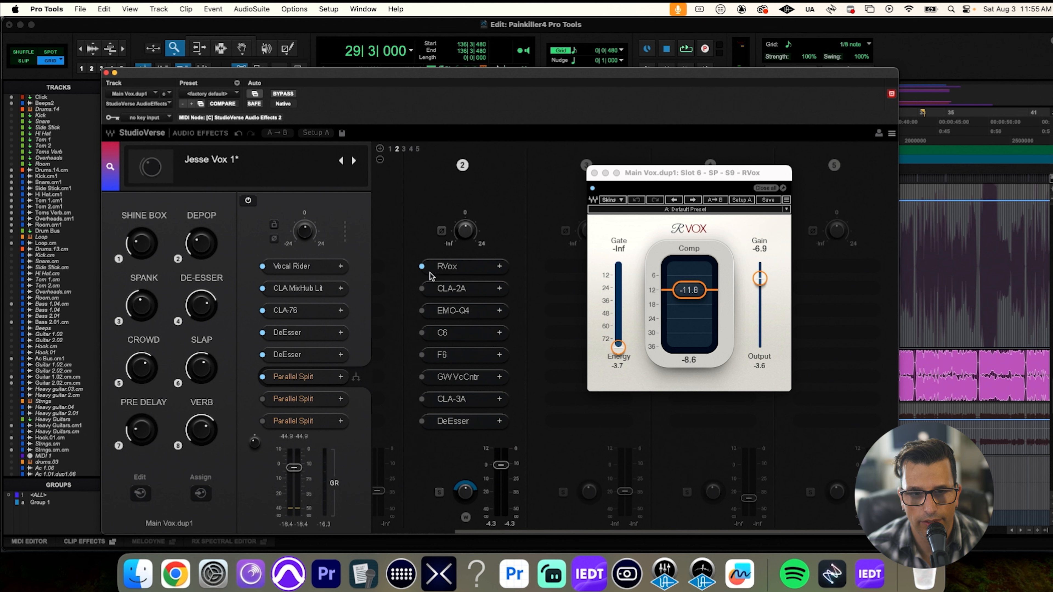
Step: Play Chorus 1 while toggling the CLA-2A and RVox on and off to compare the vocal, and stop playback
{"action": "key", "text": "space"}
{"action": "left_click", "coordinate": [423, 290]}
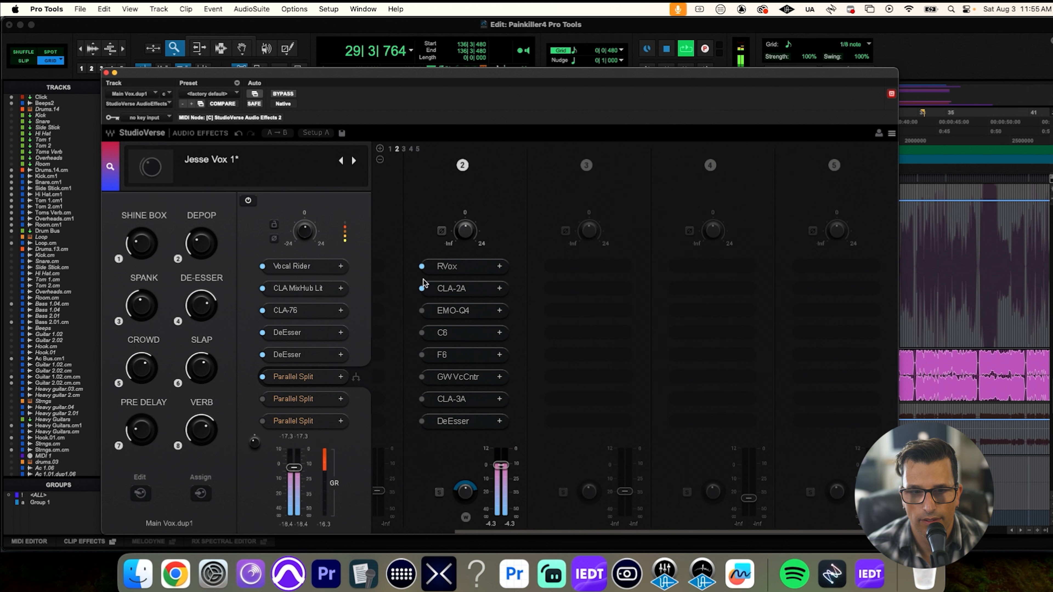
{"action": "left_click", "coordinate": [423, 293]}
{"action": "left_click", "coordinate": [423, 292]}
{"action": "left_click", "coordinate": [422, 290]}
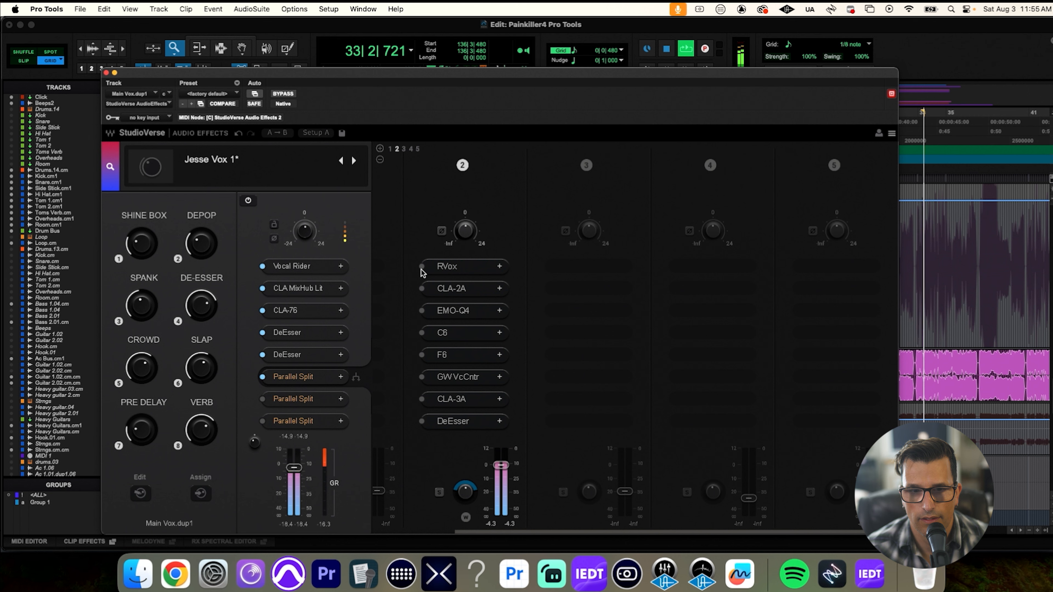
{"action": "key", "text": "space"}
Step: Set the playback start to bar 13 in Verse 1 and show the RVox window beside the StudioVerse chain
{"action": "left_click_drag", "start_coordinate": [860, 76], "coordinate": [568, 80]}
{"action": "left_click", "coordinate": [640, 124]}
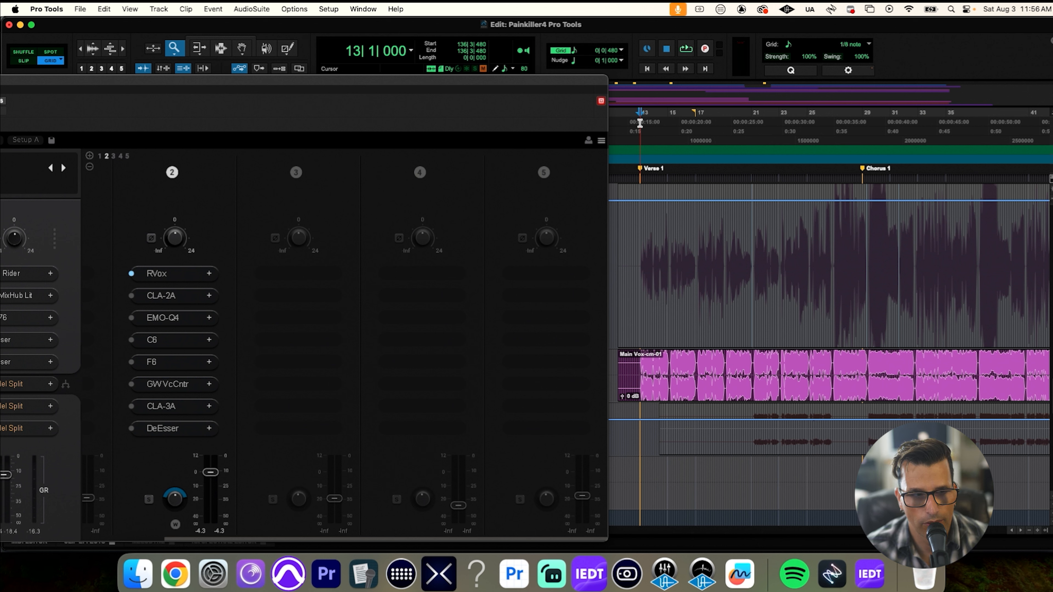
{"action": "left_click", "coordinate": [175, 277]}
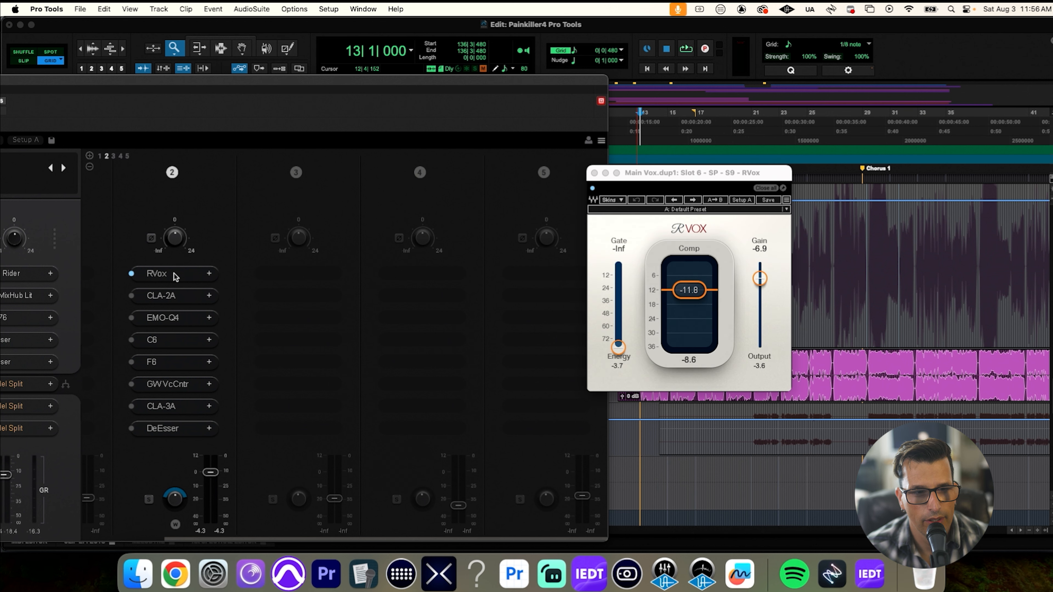
Step: Play Verse 1 from bar 13 with RVox switched off and back on to compare its effect, and stop playback
{"action": "key", "text": "space"}
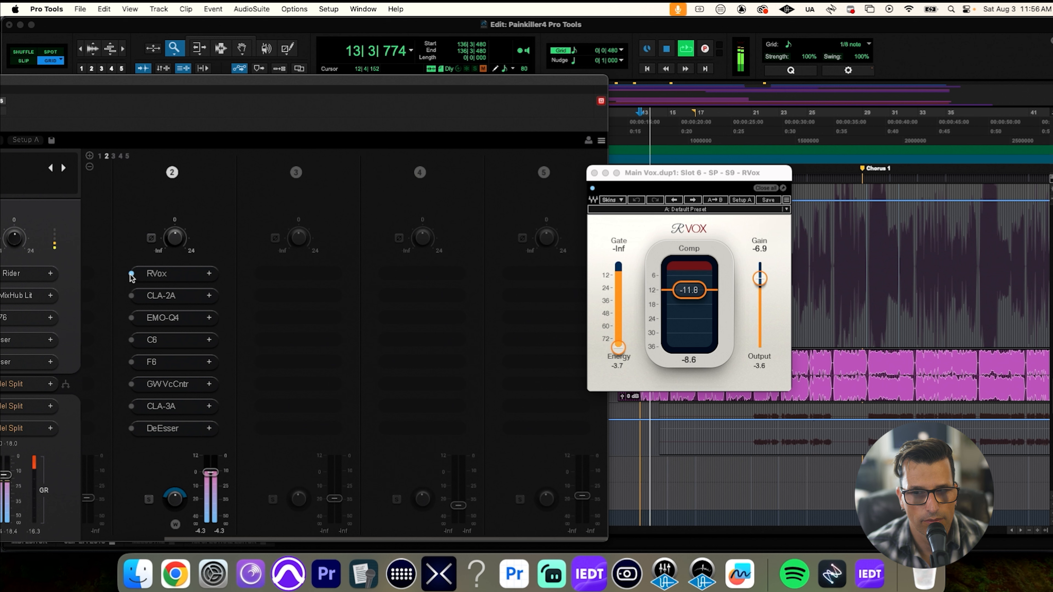
{"action": "key", "text": "space"}
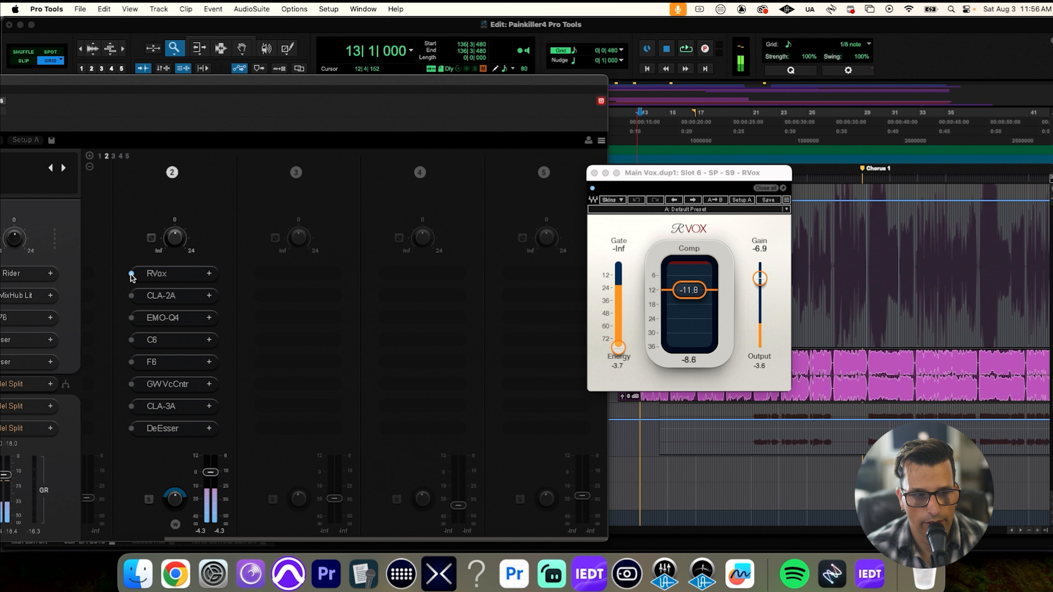
{"action": "left_click", "coordinate": [132, 277]}
{"action": "key", "text": "space"}
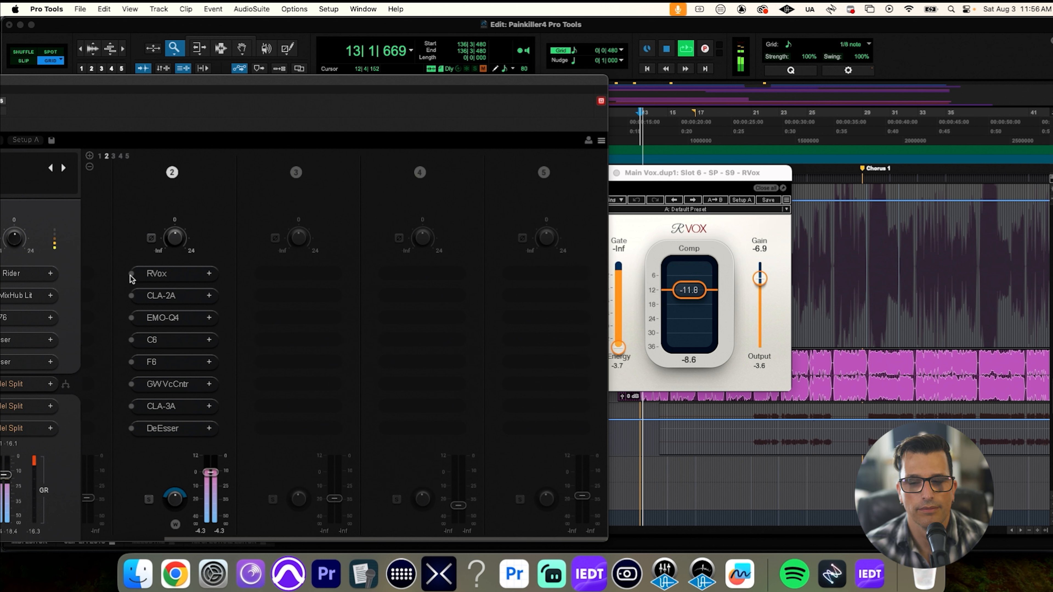
{"action": "key", "text": "space"}
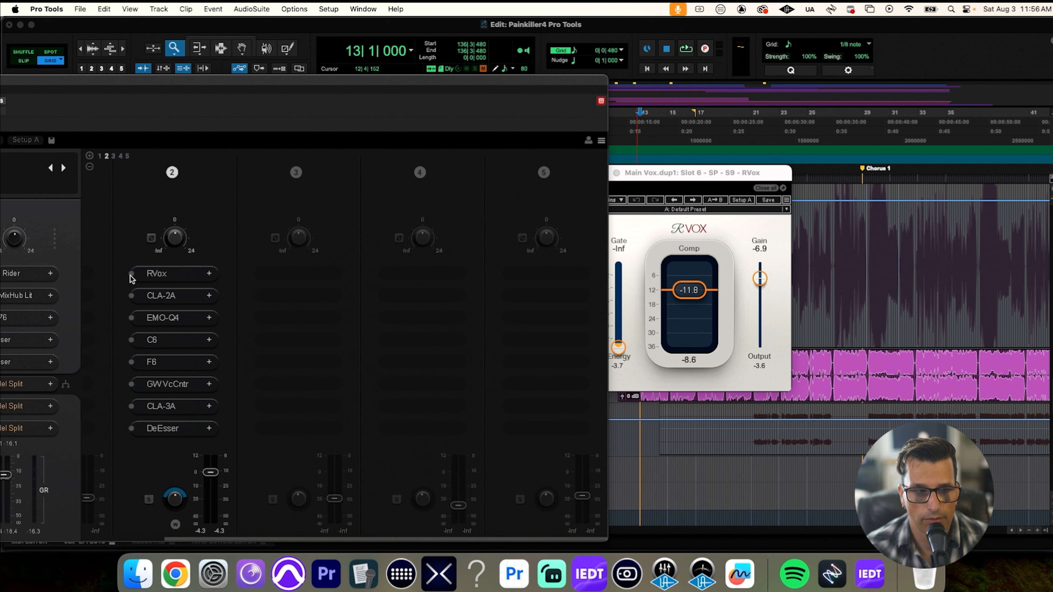
{"action": "key", "text": "space"}
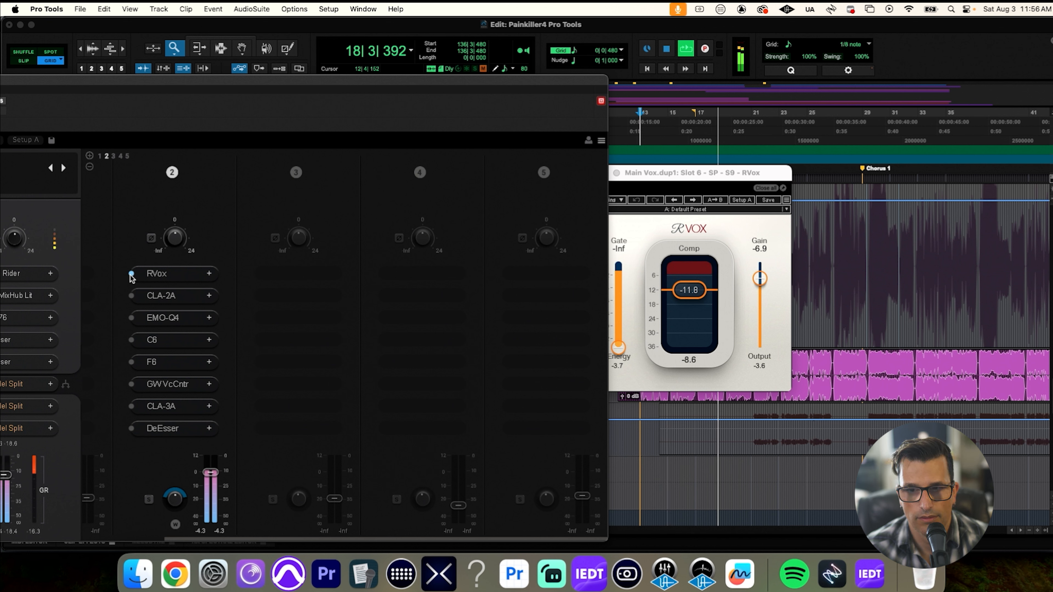
{"action": "key", "text": "space"}
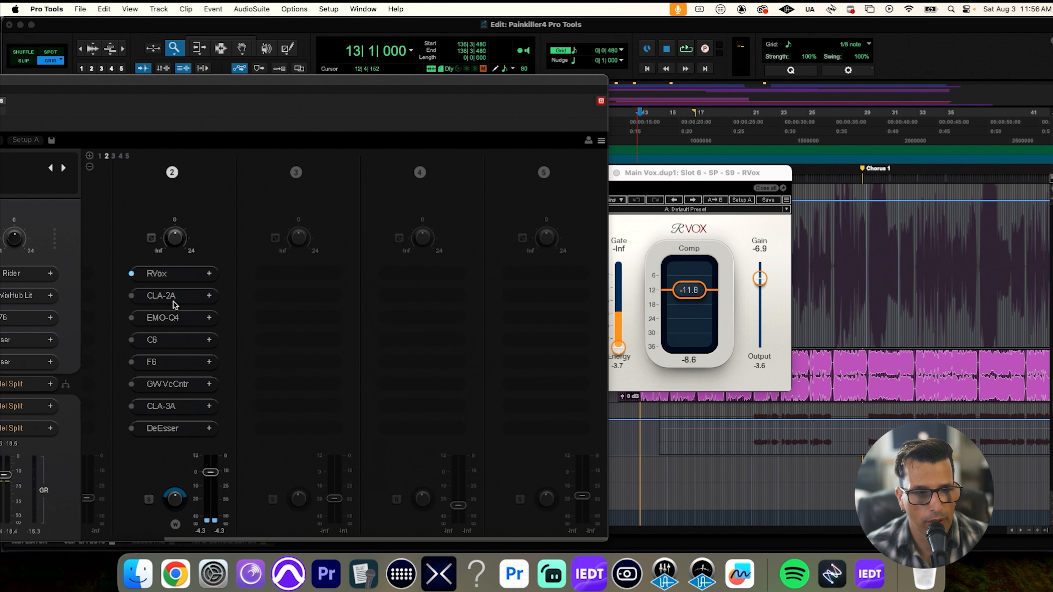
Step: Switch on the CLA-2A in the parallel chain and play Verse 1 through it with its window beside the chain
{"action": "left_click", "coordinate": [173, 302]}
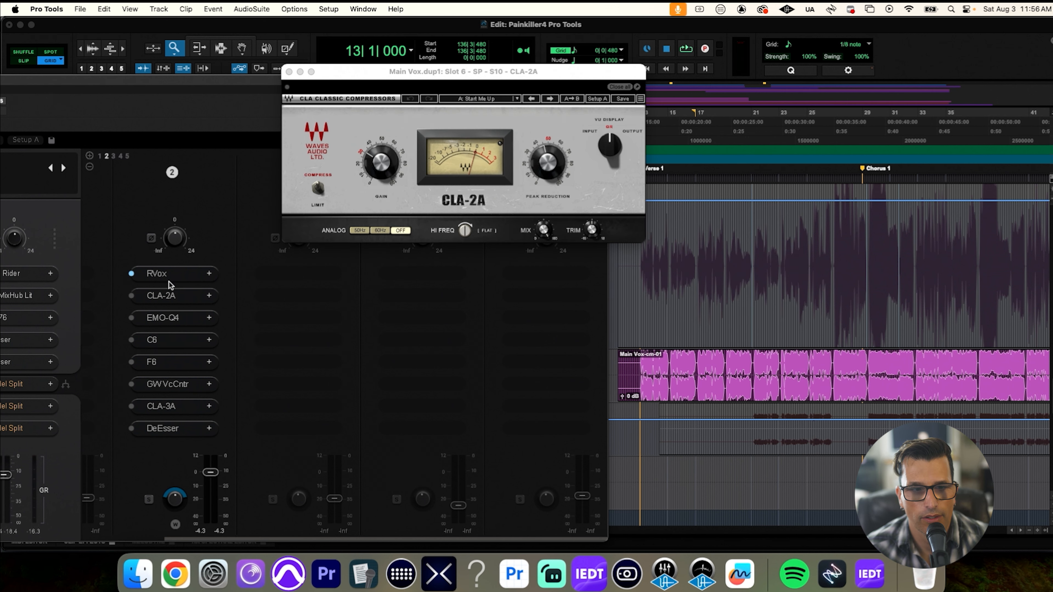
{"action": "left_click", "coordinate": [132, 297]}
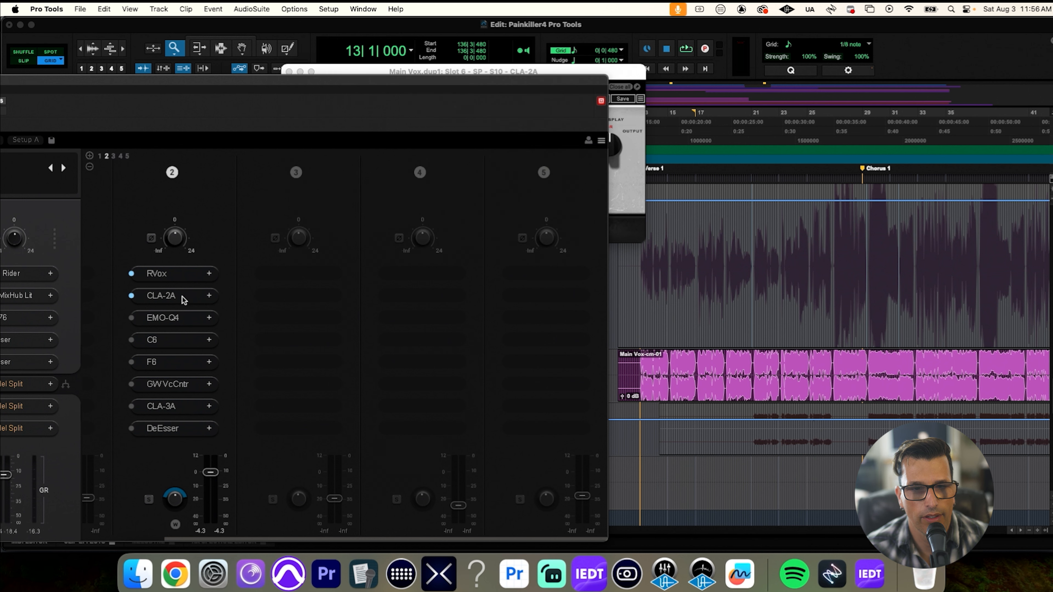
{"action": "left_click_drag", "start_coordinate": [608, 72], "coordinate": [568, 80]}
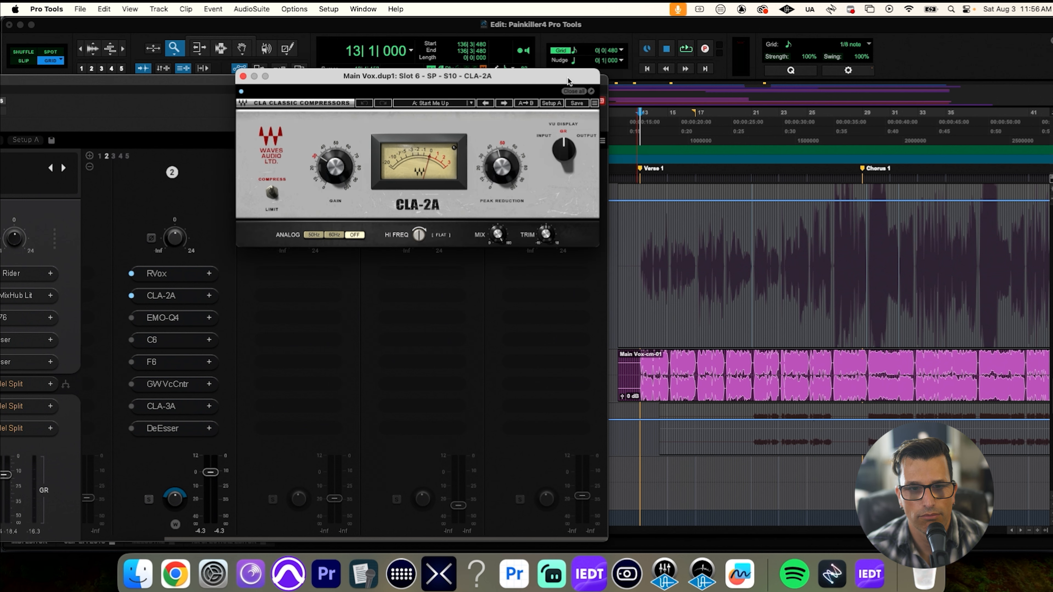
{"action": "key", "text": "space"}
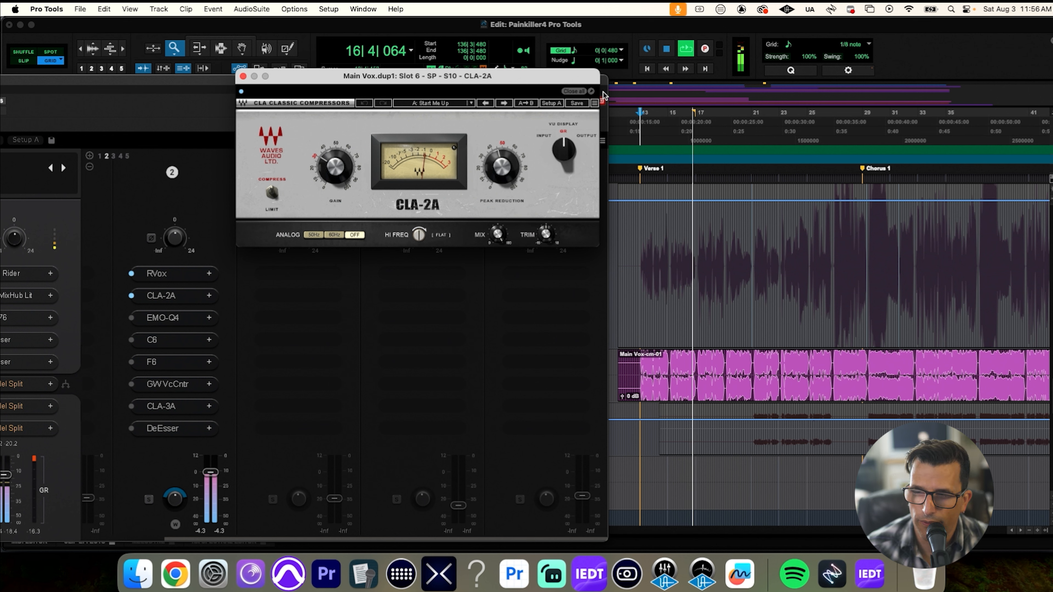
{"action": "key", "text": "space"}
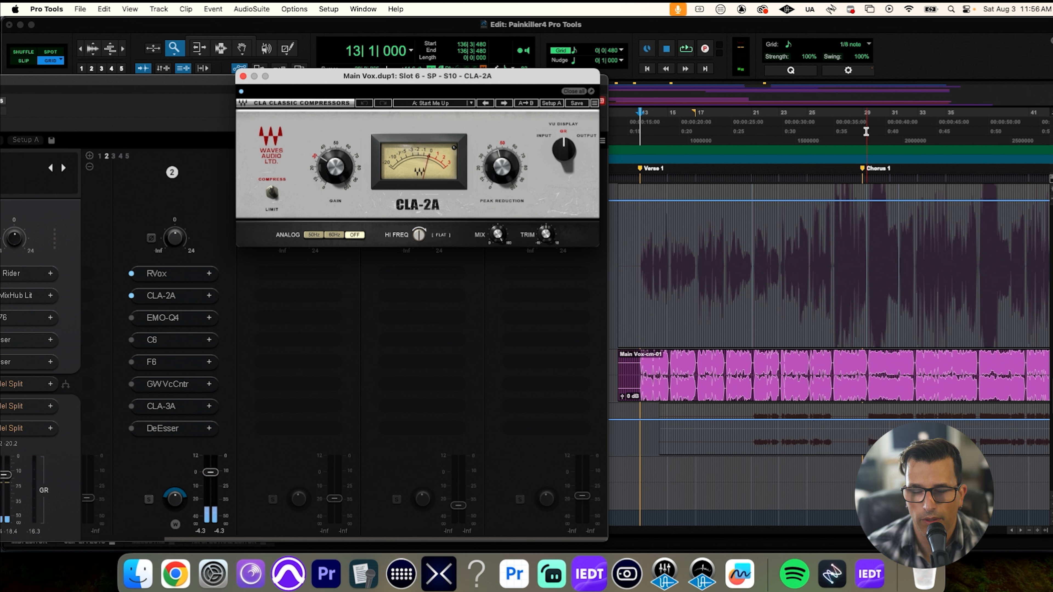
Step: Play Chorus 1 from bar 29, beat 2, switching the CLA-2A off and back on to compare, and stop playback
{"action": "left_click", "coordinate": [866, 131]}
{"action": "key", "text": "space"}
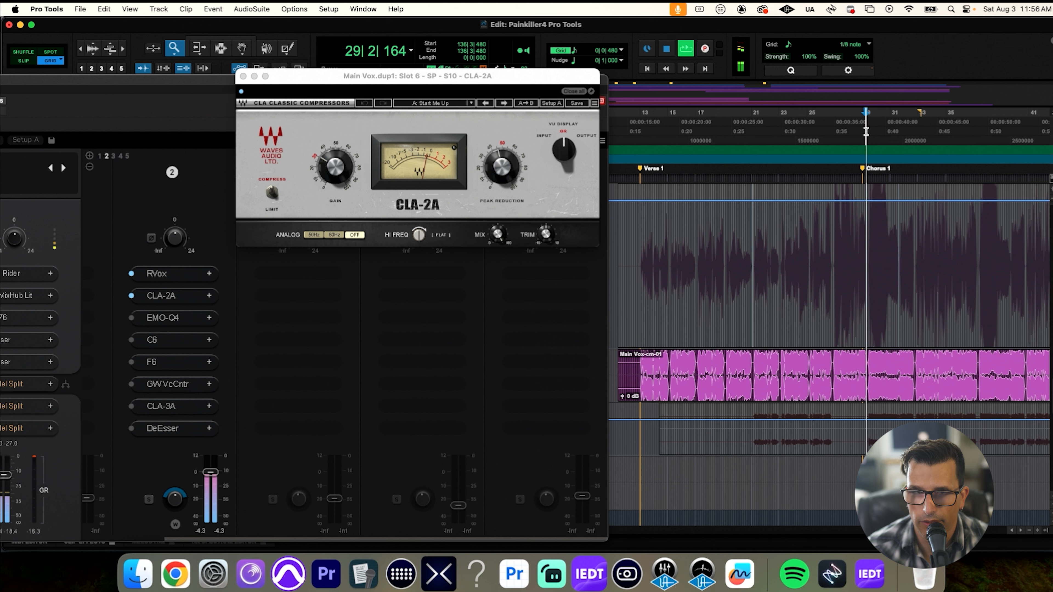
{"action": "left_click", "coordinate": [131, 296]}
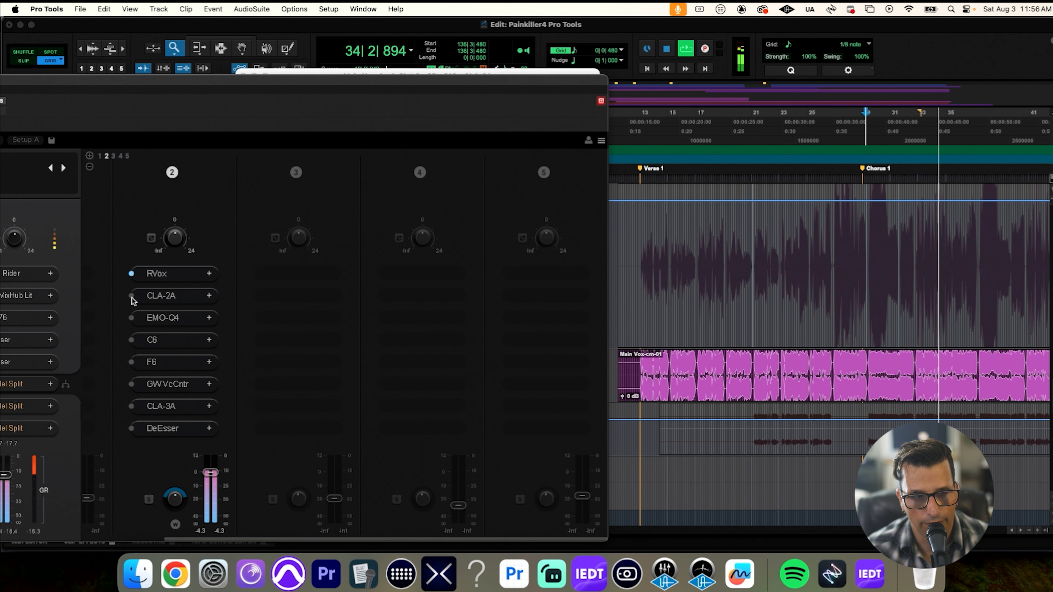
{"action": "left_click", "coordinate": [132, 296]}
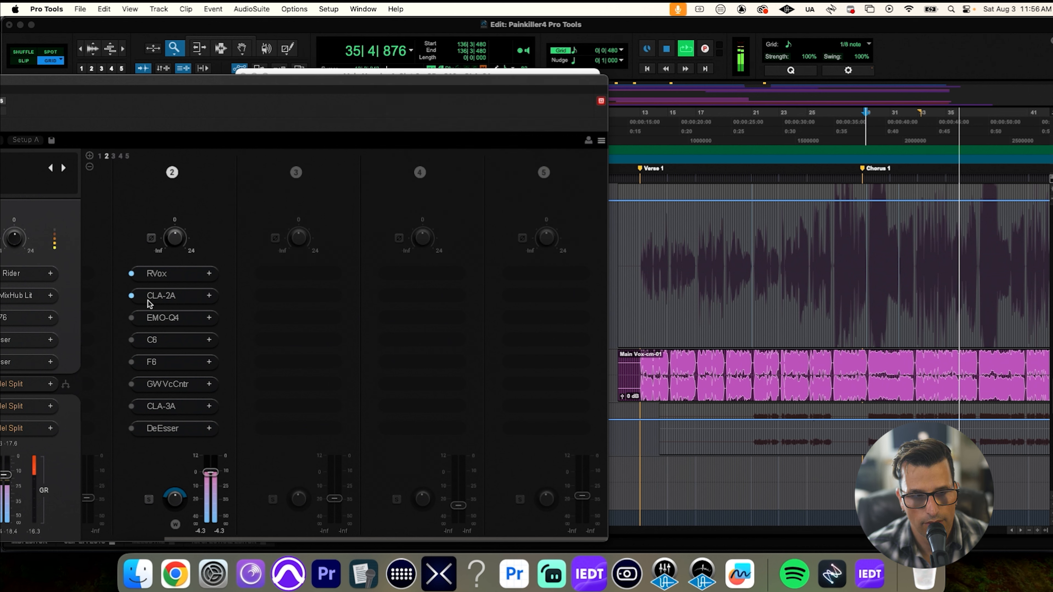
{"action": "key", "text": "space"}
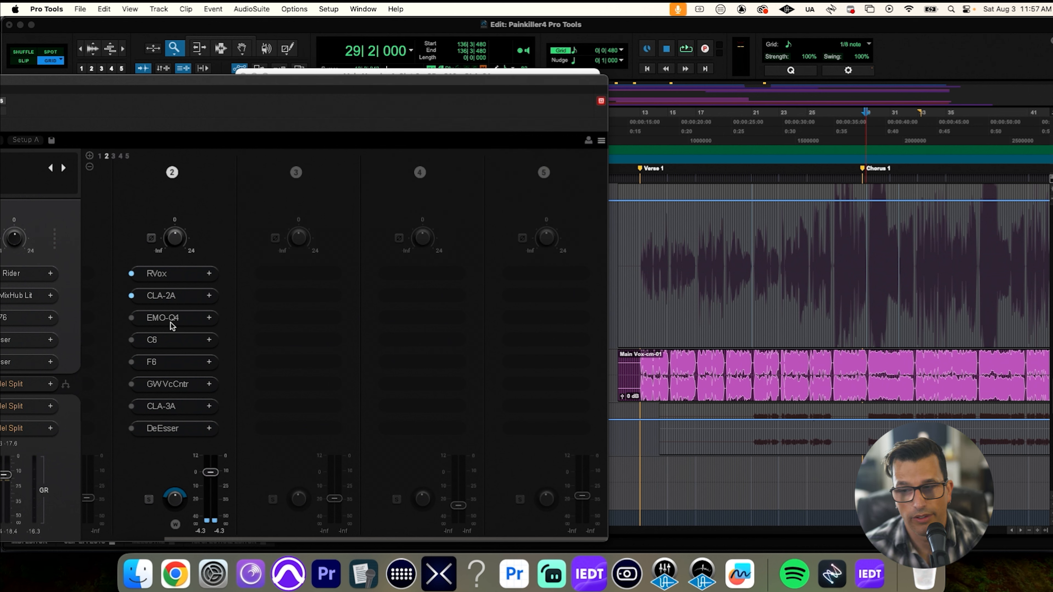
Step: Show the EMO-Q4 window beside the chain, play Chorus 1, and switch on the EMO-Q4 during playback
{"action": "left_click", "coordinate": [171, 320]}
{"action": "left_click_drag", "start_coordinate": [302, 120], "coordinate": [503, 101]}
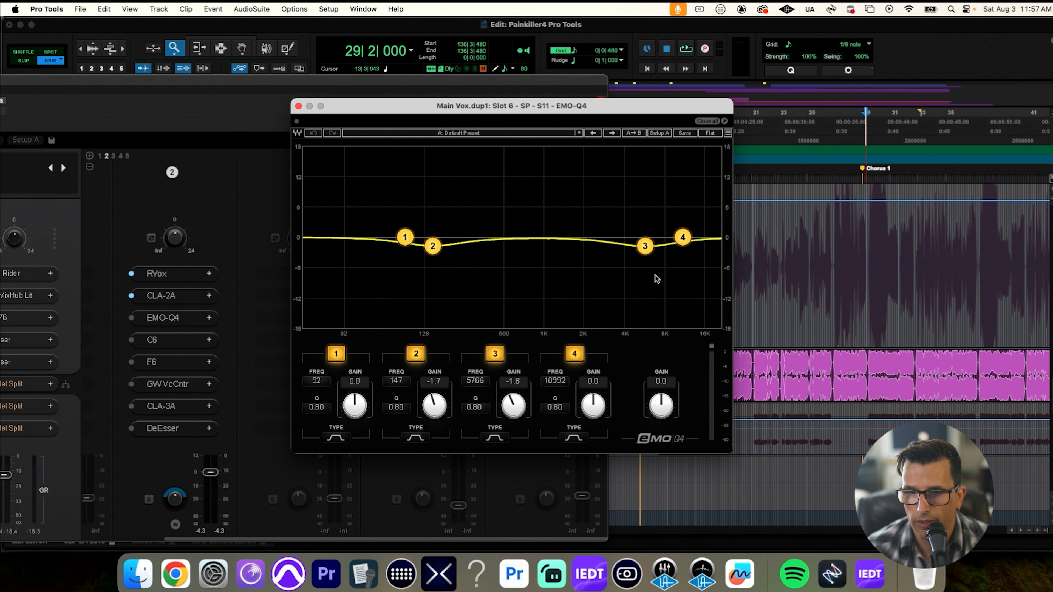
{"action": "key", "text": "space"}
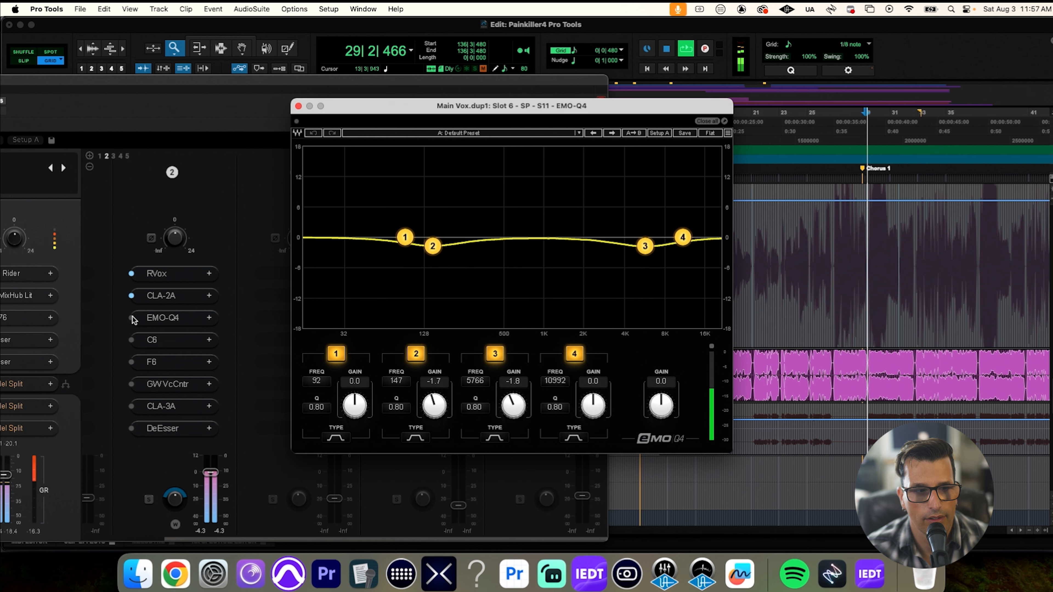
{"action": "left_click", "coordinate": [133, 321]}
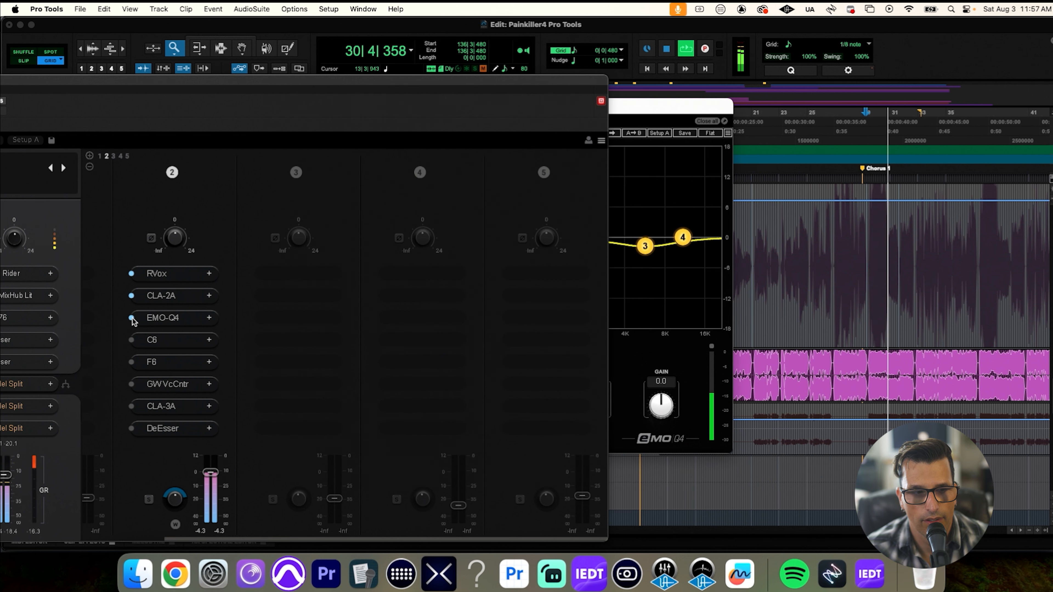
Step: Switch on the C6 in the parallel chain and play Chorus 1 through it with its window in front
{"action": "left_click", "coordinate": [133, 342]}
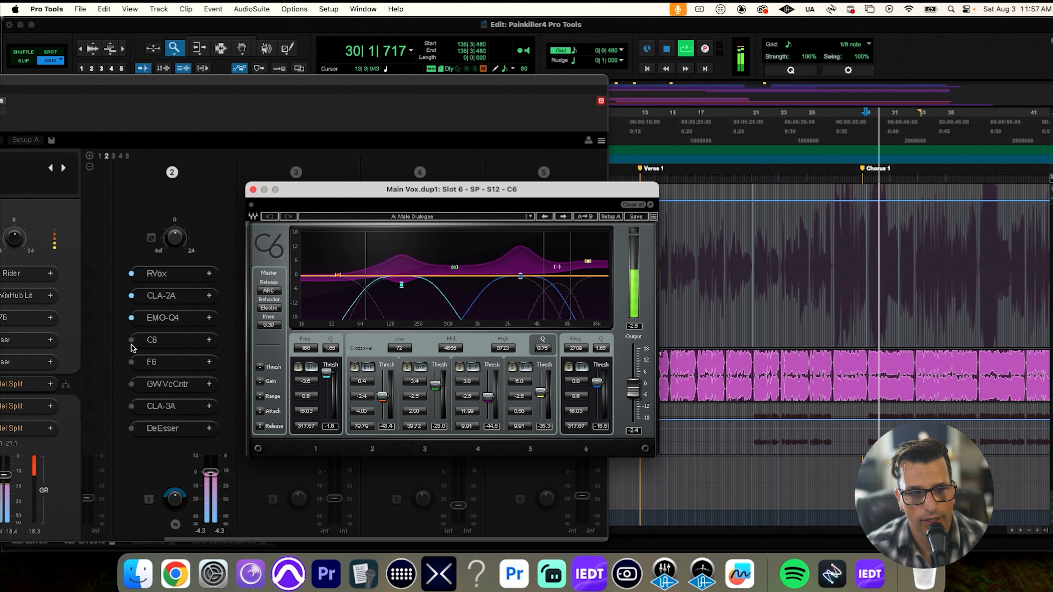
{"action": "key", "text": "space"}
{"action": "left_click", "coordinate": [131, 340]}
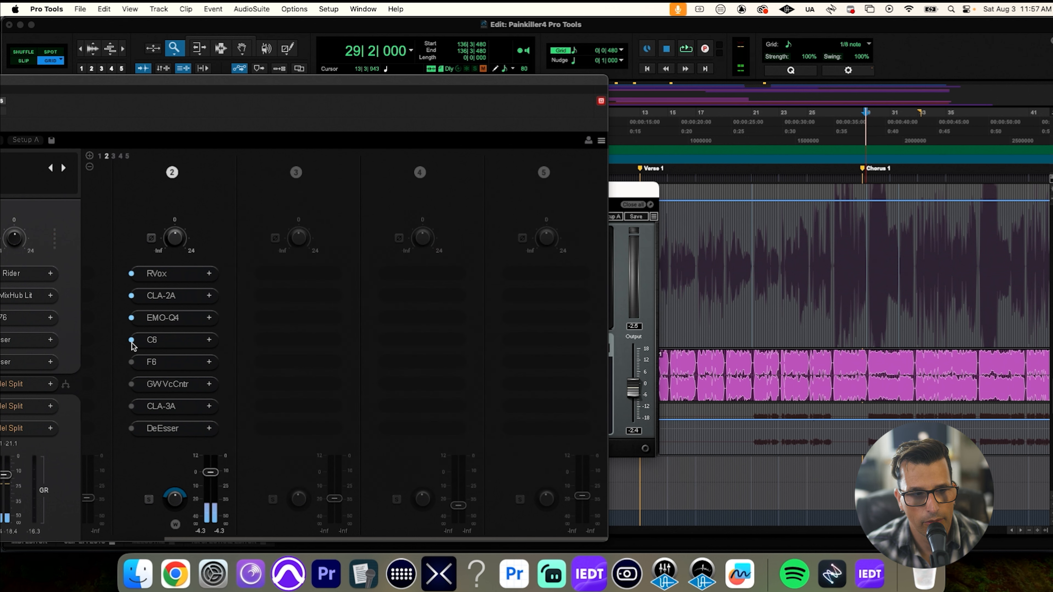
{"action": "key", "text": "space"}
{"action": "left_click", "coordinate": [653, 193]}
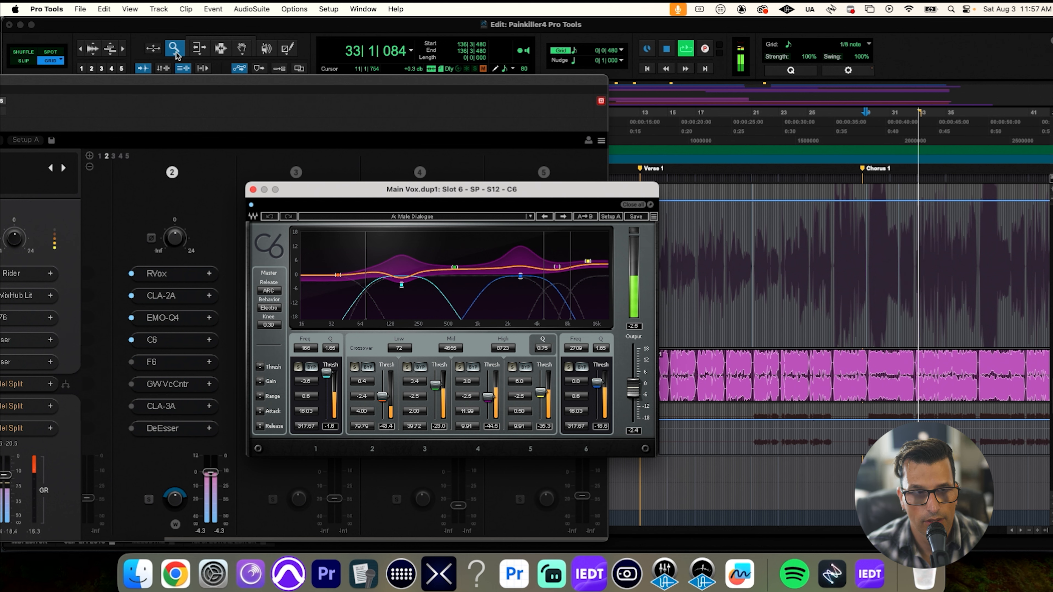
Step: Stop playback, move the C6 and chain windows clear of the timeline, and bring Verse 1 back into view
{"action": "left_click", "coordinate": [706, 251], "text": "alt"}
{"action": "key", "text": "space"}
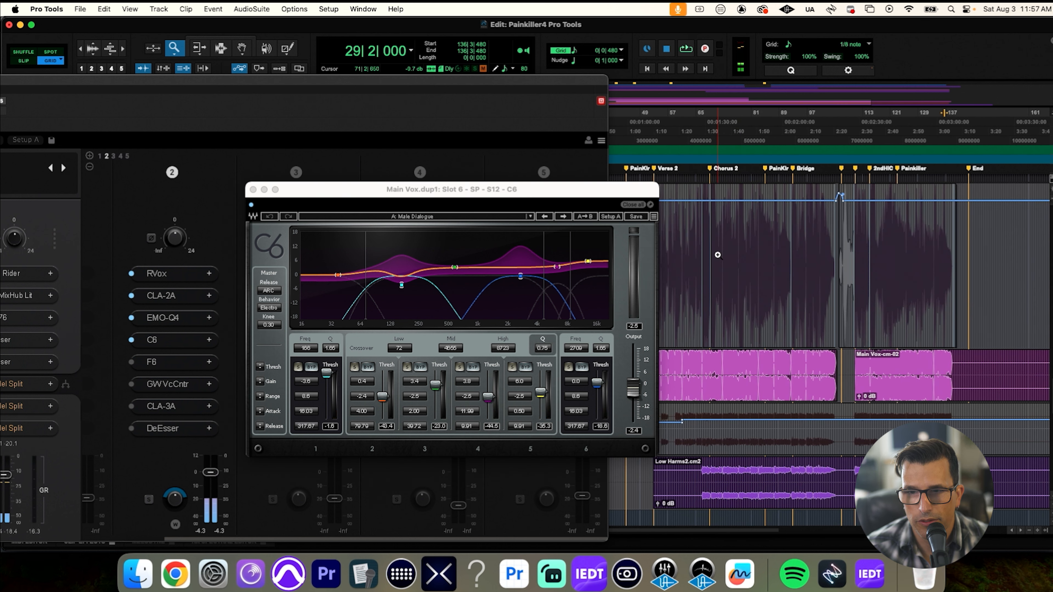
{"action": "left_click", "coordinate": [708, 255]}
{"action": "left_click_drag", "start_coordinate": [646, 193], "coordinate": [561, 191]}
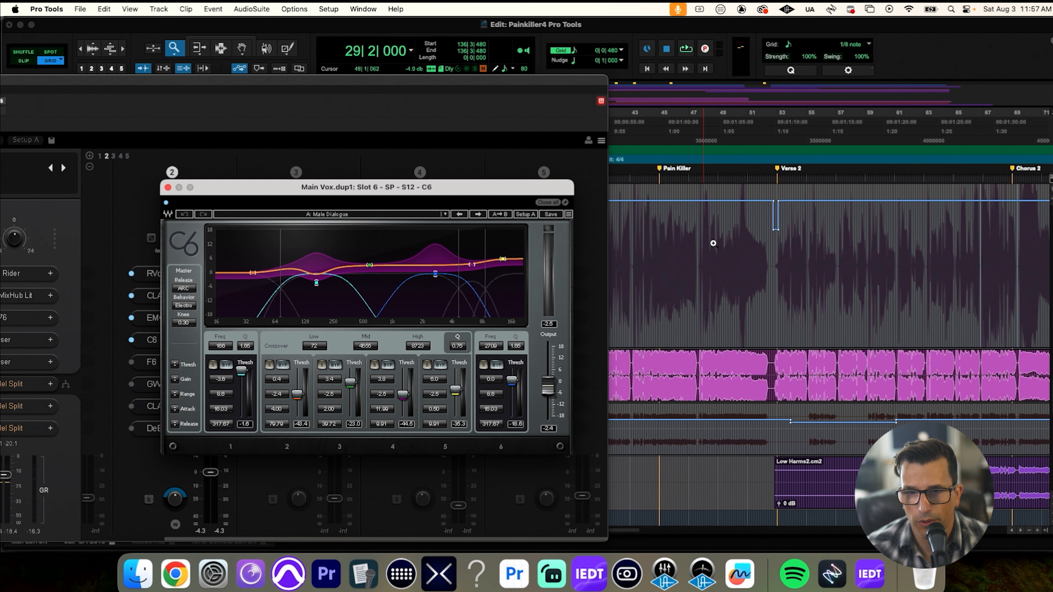
{"action": "left_click", "coordinate": [713, 245]}
{"action": "left_click", "coordinate": [736, 258], "text": "alt"}
{"action": "left_click", "coordinate": [700, 262], "text": "alt"}
{"action": "left_click_drag", "start_coordinate": [635, 277], "coordinate": [553, 281]}
{"action": "left_click_drag", "start_coordinate": [668, 143], "coordinate": [534, 132]}
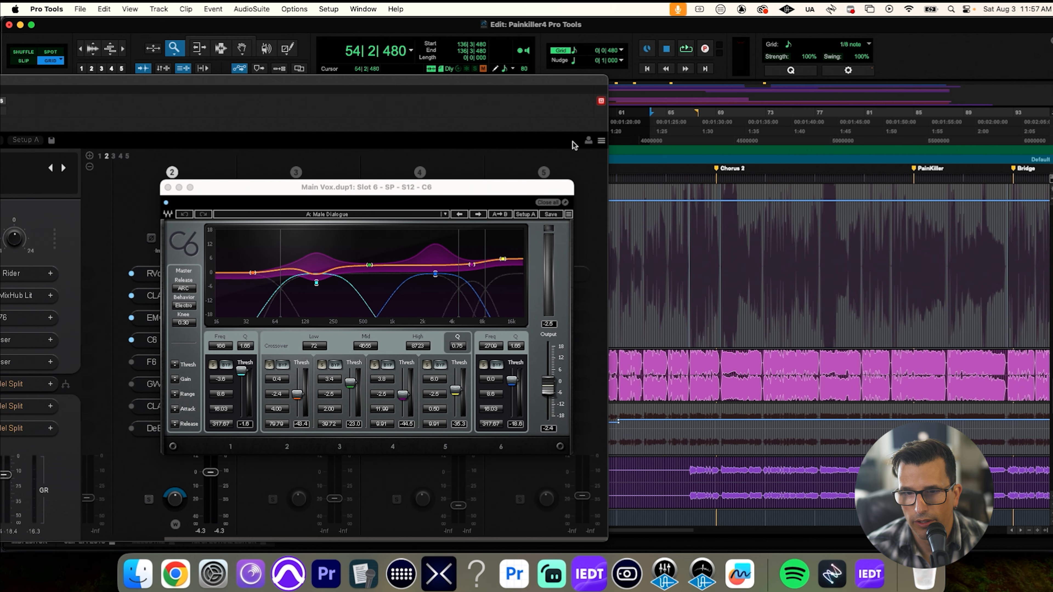
{"action": "left_click_drag", "start_coordinate": [577, 85], "coordinate": [426, 90]}
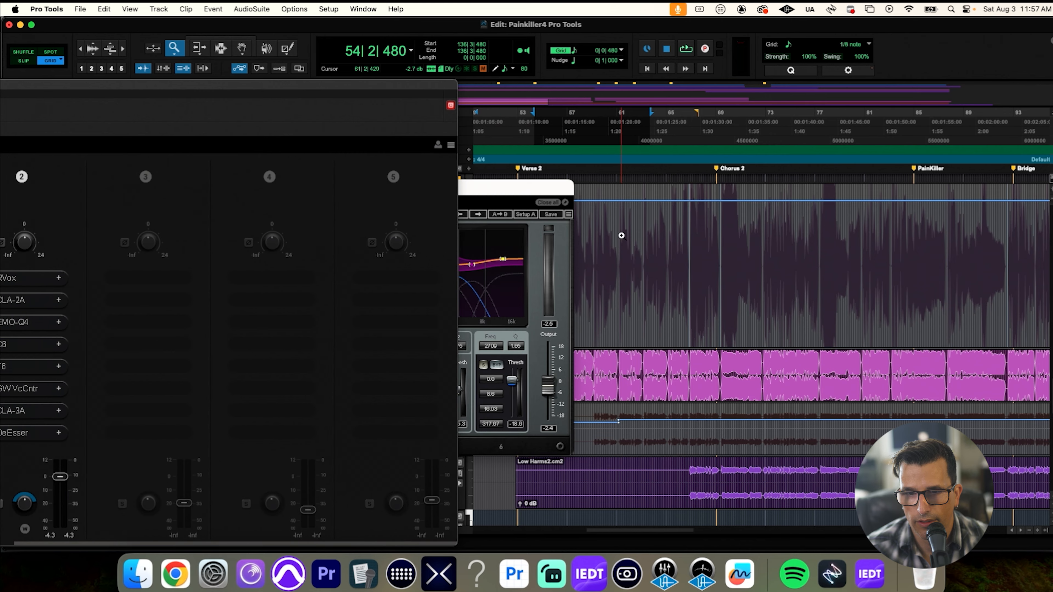
{"action": "left_click", "coordinate": [620, 234], "text": "alt"}
{"action": "left_click_drag", "start_coordinate": [550, 187], "coordinate": [418, 191]}
{"action": "left_click_drag", "start_coordinate": [555, 247], "coordinate": [474, 245]}
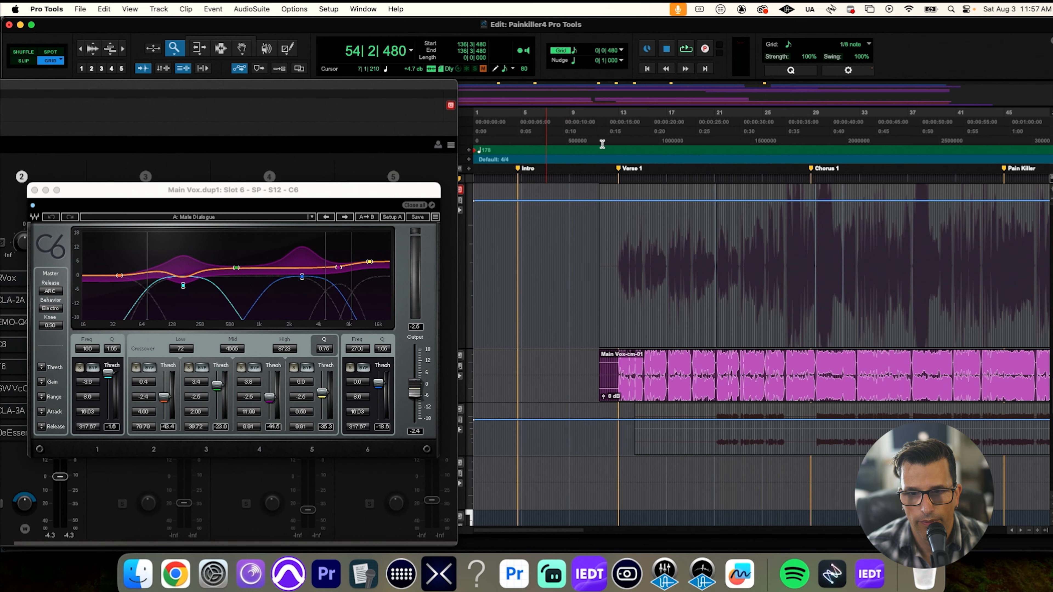
Step: Play Verse 1 with the C6 window beside the chain, switching the C6 off and back on to compare, and stop playback
{"action": "key", "text": "space"}
{"action": "left_click_drag", "start_coordinate": [317, 189], "coordinate": [576, 88]}
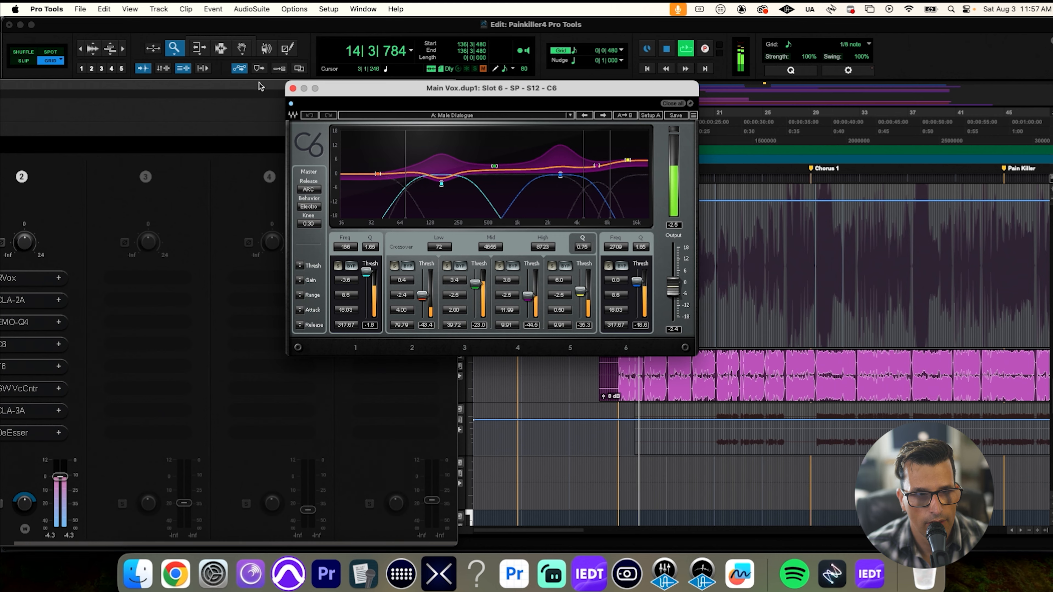
{"action": "left_click_drag", "start_coordinate": [259, 84], "coordinate": [370, 85]}
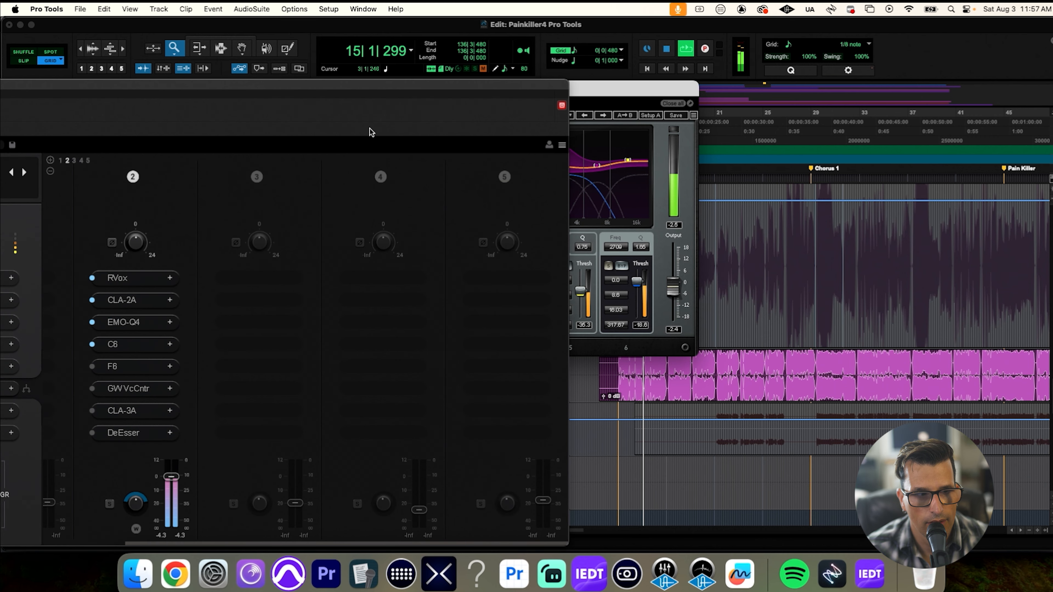
{"action": "left_click", "coordinate": [92, 344]}
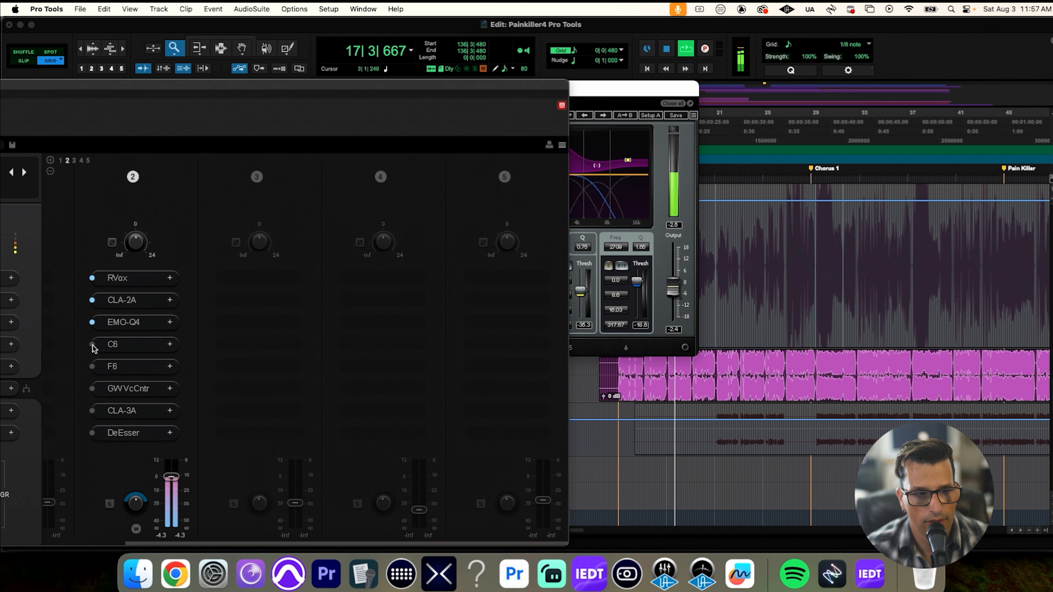
{"action": "left_click", "coordinate": [93, 344]}
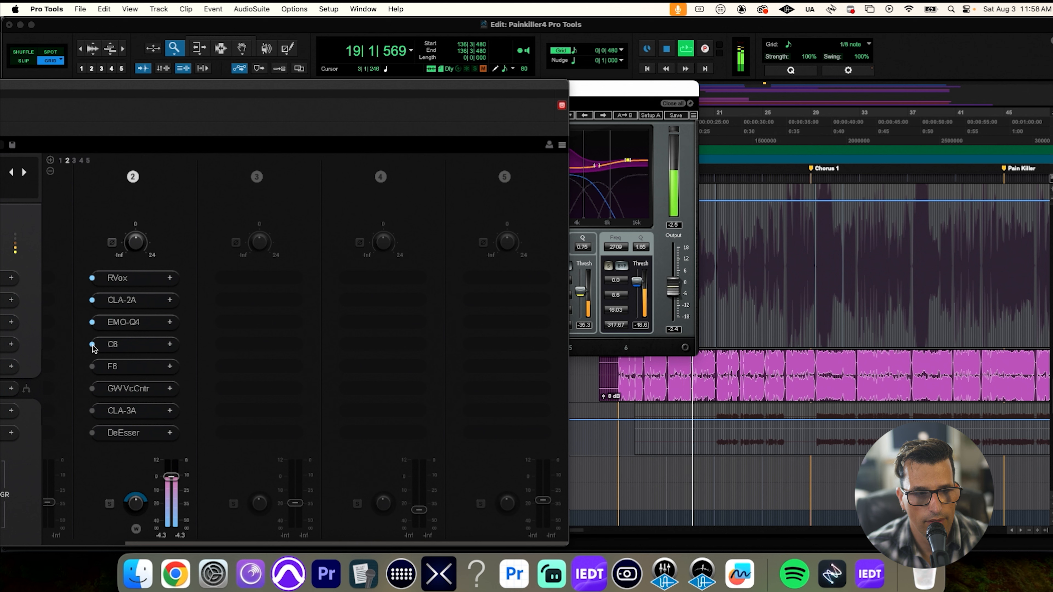
{"action": "key", "text": "space"}
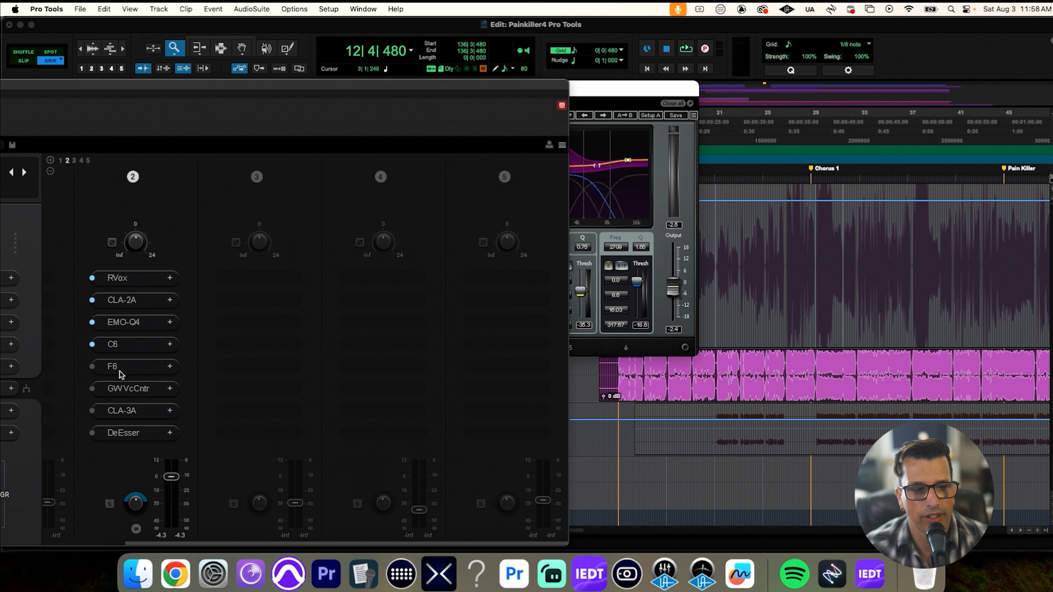
Step: Show the F6 window beside the parallel chain, play Verse 1, and switch on the F6 during playback
{"action": "left_click", "coordinate": [121, 367]}
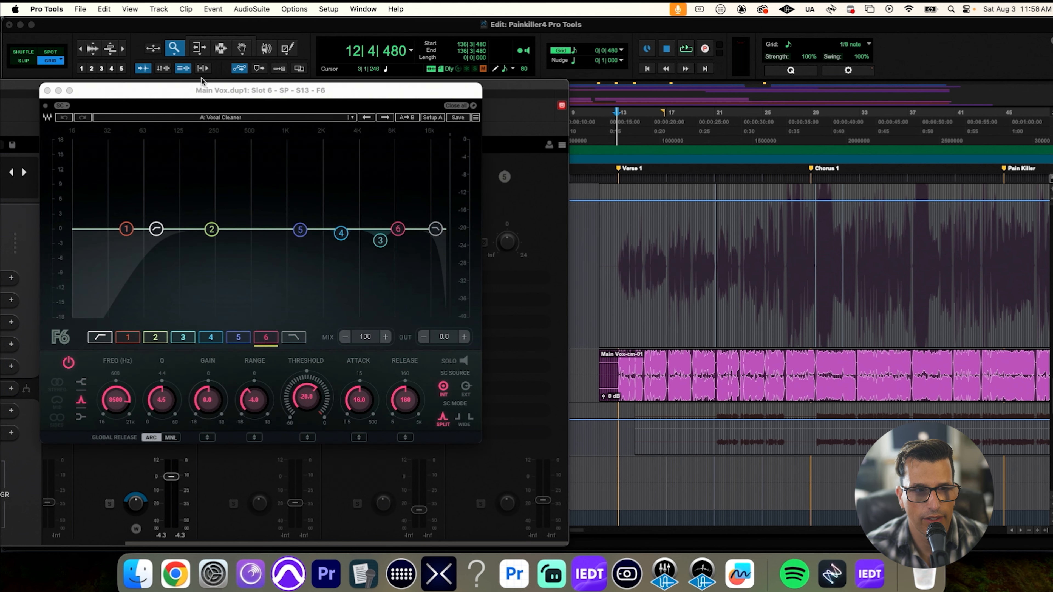
{"action": "left_click_drag", "start_coordinate": [206, 96], "coordinate": [360, 80]}
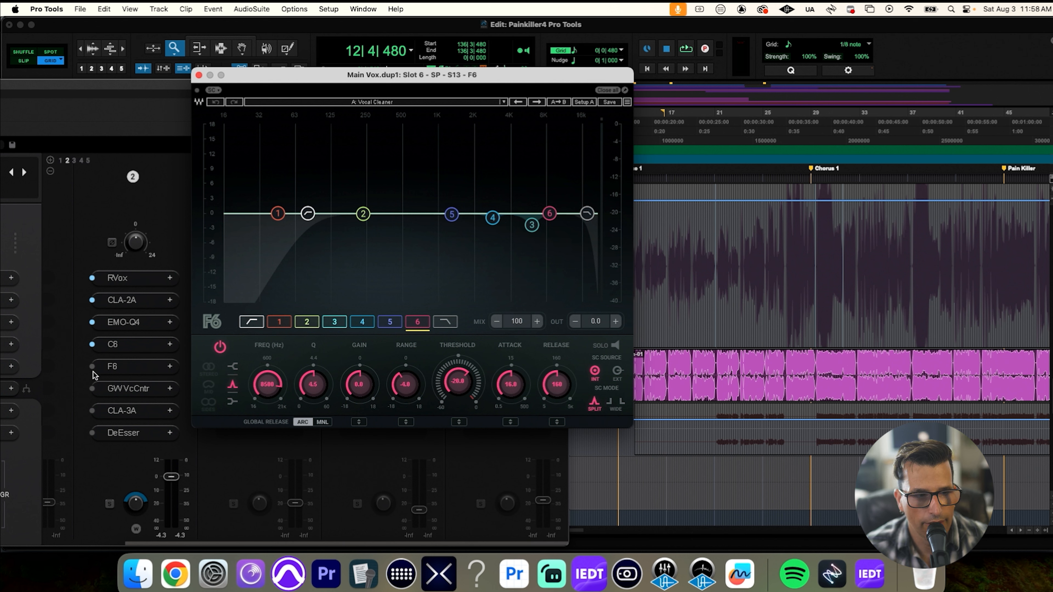
{"action": "key", "text": "space"}
{"action": "left_click", "coordinate": [93, 372]}
{"action": "left_click", "coordinate": [93, 368]}
{"action": "left_click", "coordinate": [622, 129]}
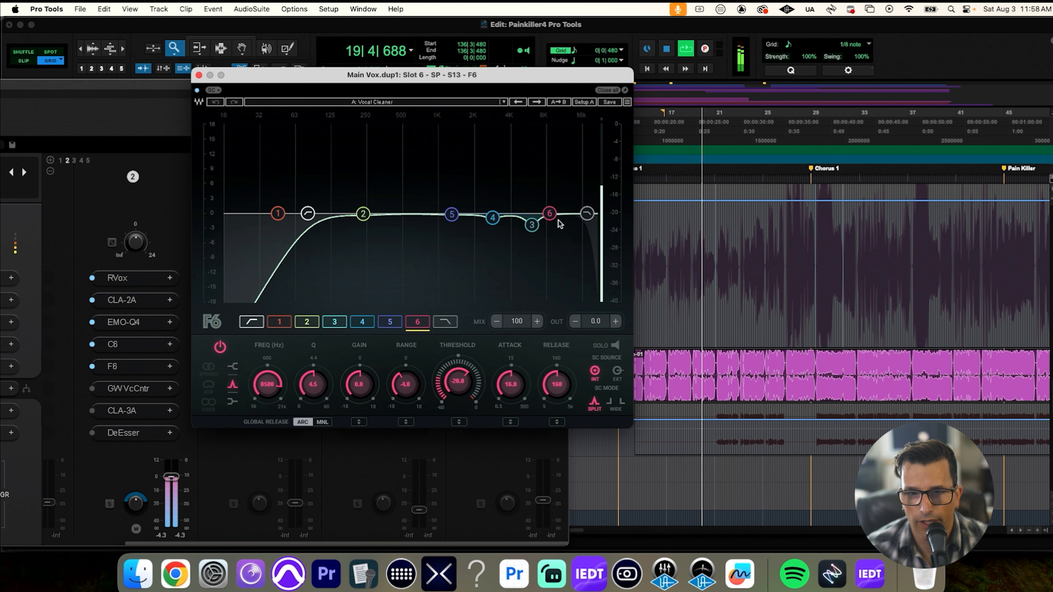
{"action": "key", "text": "space"}
Step: Move the F6 window away from the chain and briefly replay the start of Verse 1
{"action": "left_click_drag", "start_coordinate": [405, 76], "coordinate": [596, 72]}
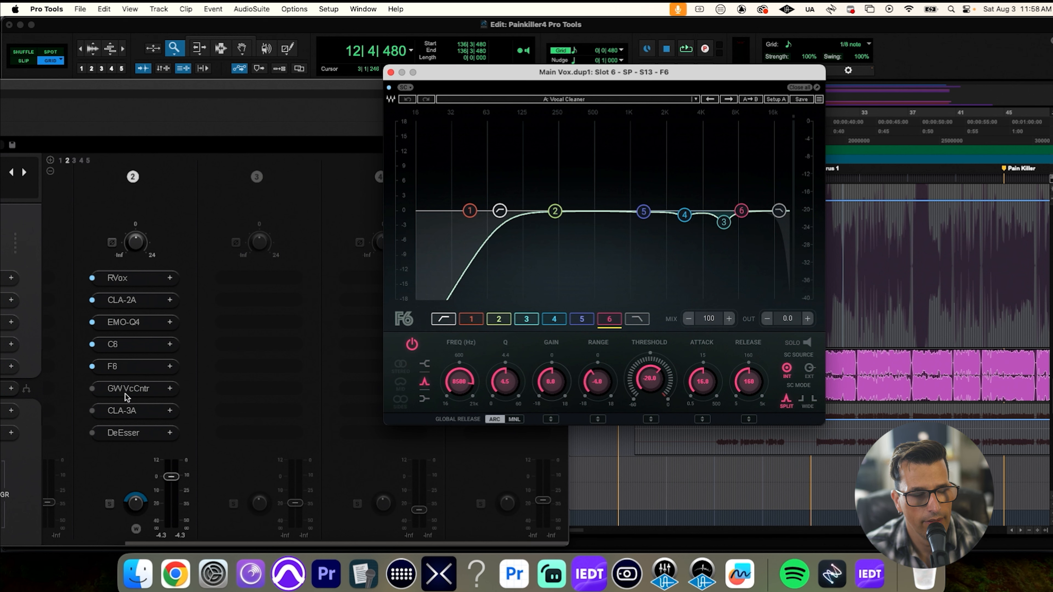
{"action": "key", "text": "space"}
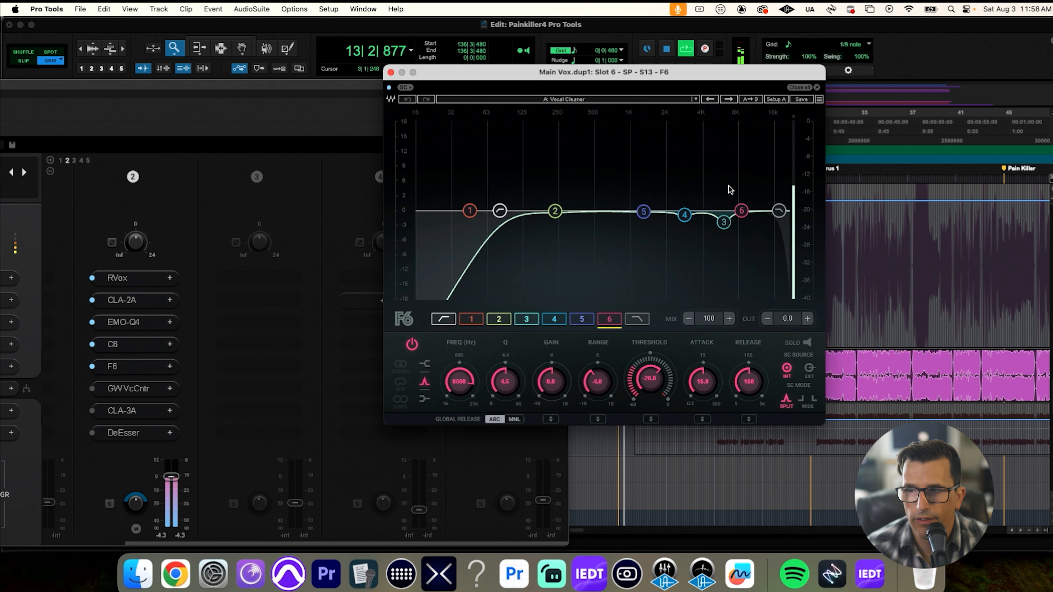
{"action": "key", "text": "space"}
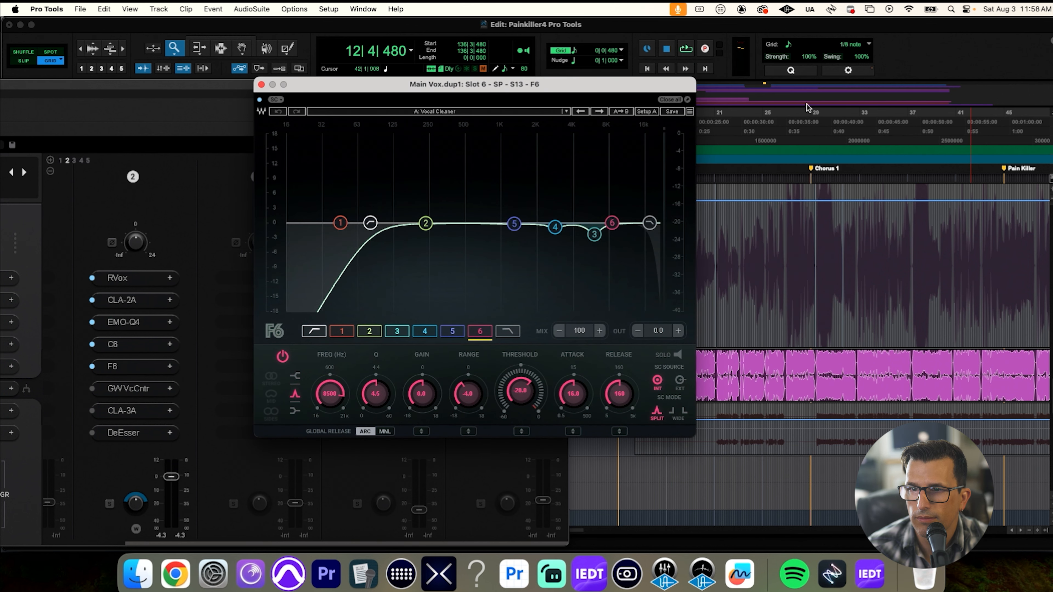
Step: Play Chorus 1 from bar 29, beat 2, switching the F6 off and back on to compare, and stop playback
{"action": "left_click", "coordinate": [813, 125]}
{"action": "key", "text": "space"}
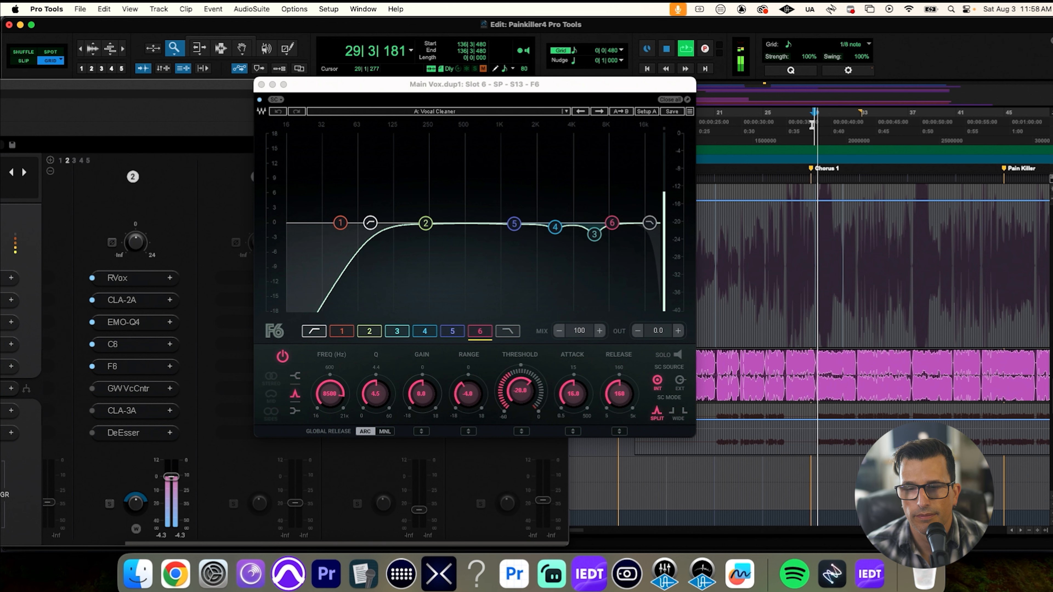
{"action": "left_click", "coordinate": [92, 366]}
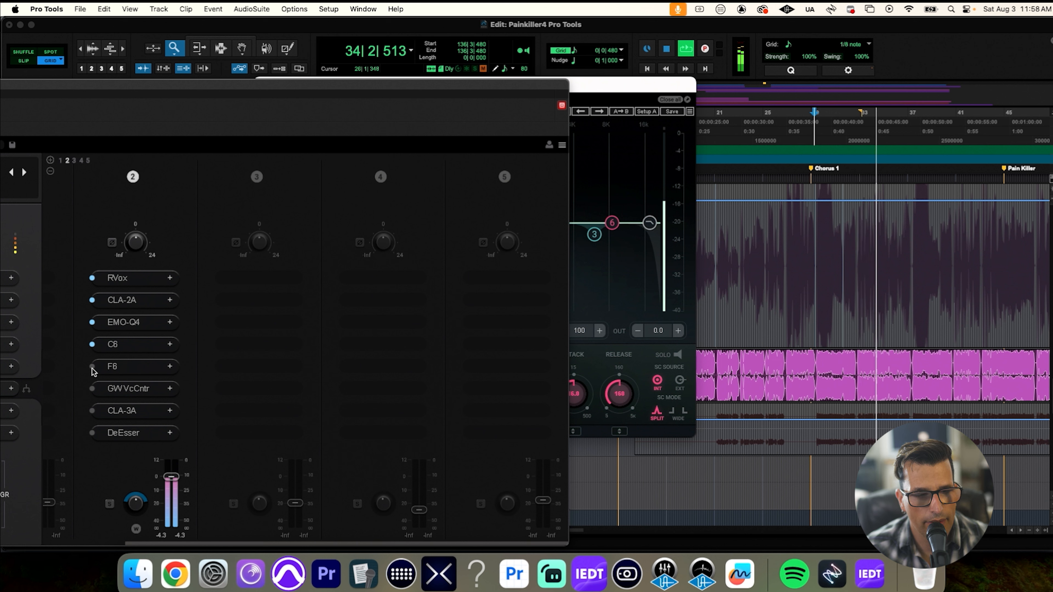
{"action": "left_click", "coordinate": [92, 367]}
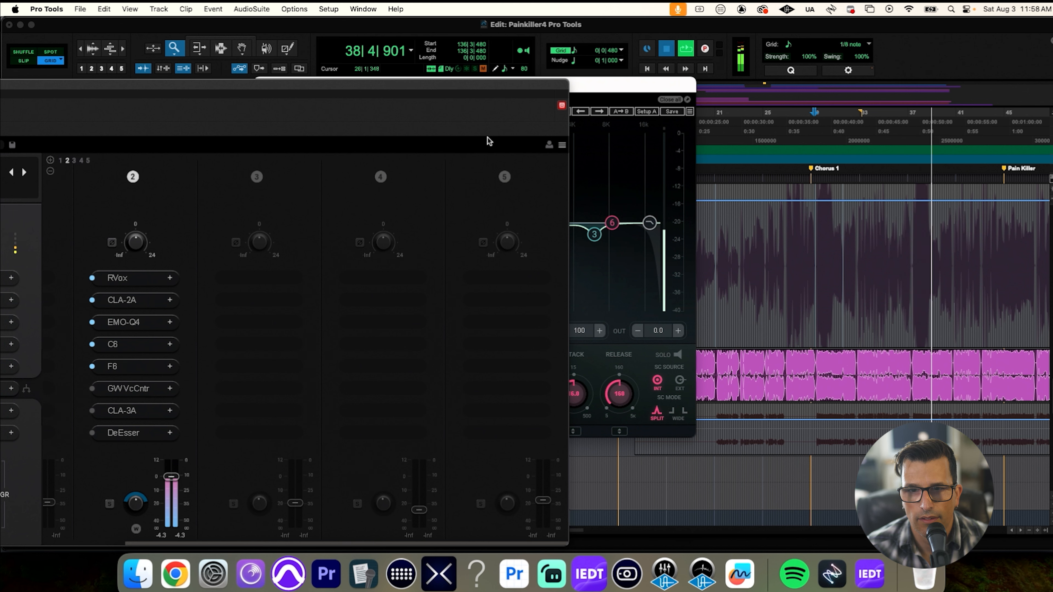
{"action": "key", "text": "space"}
{"action": "left_click_drag", "start_coordinate": [603, 81], "coordinate": [651, 97]}
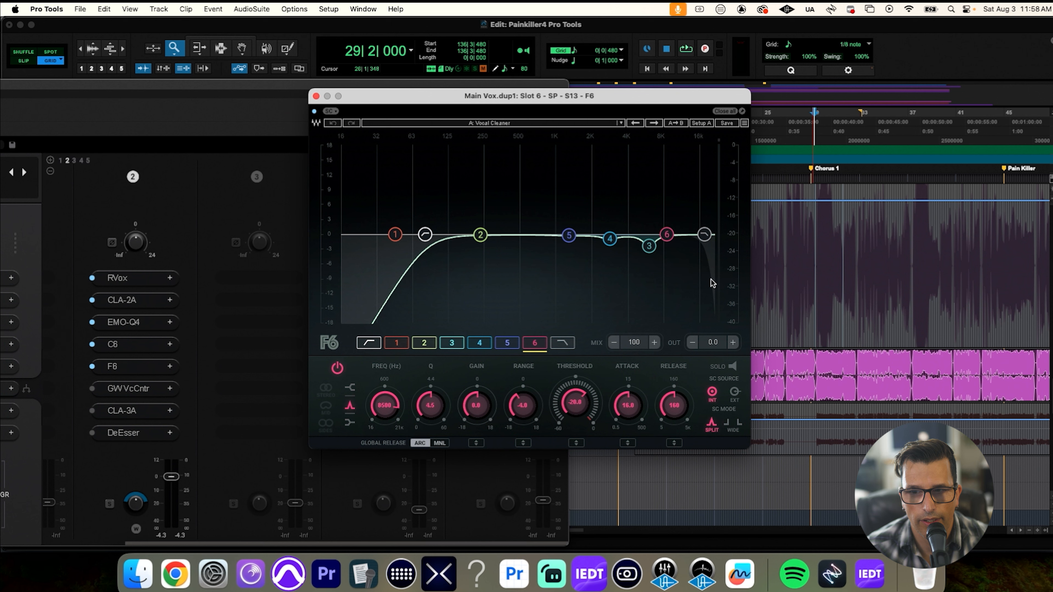
Step: Show the GW VoiceCentric window, play Verse 1 from bar 13, and switch on the GW VoiceCentric during playback
{"action": "left_click", "coordinate": [139, 395]}
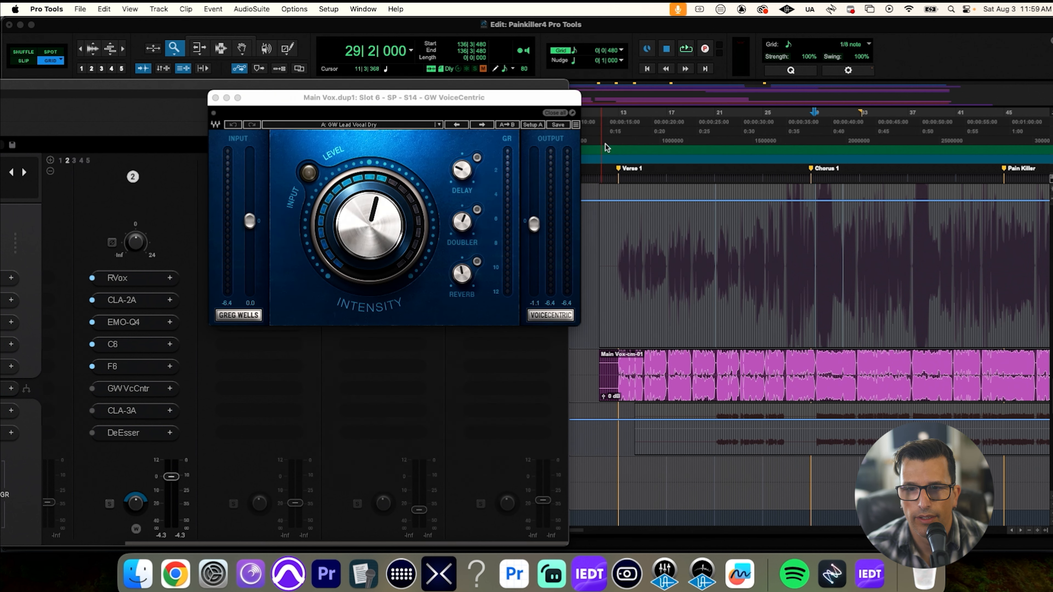
{"action": "left_click", "coordinate": [617, 132]}
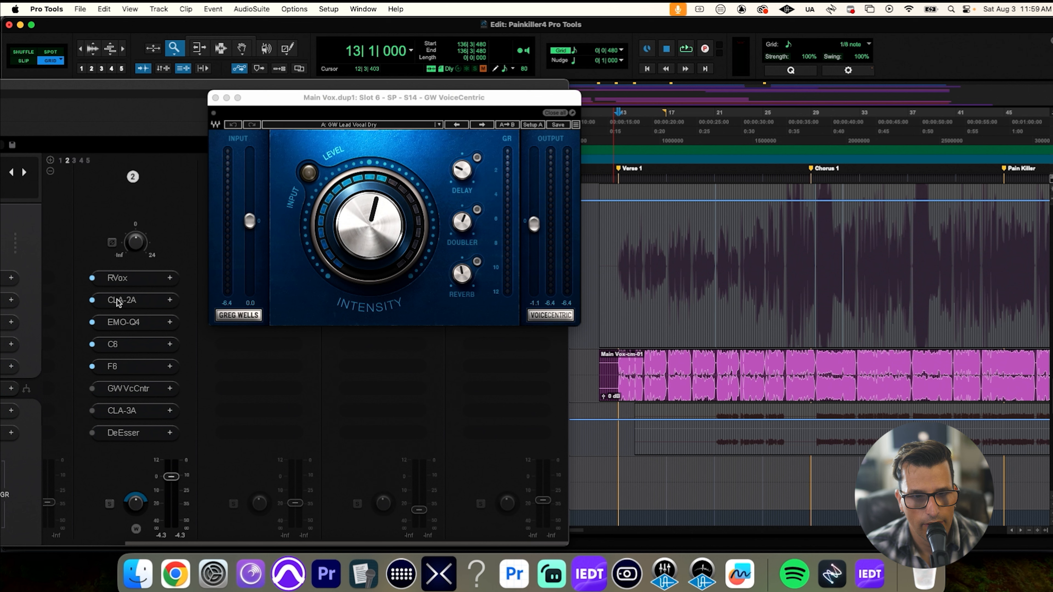
{"action": "left_click", "coordinate": [134, 393]}
{"action": "left_click", "coordinate": [133, 390]}
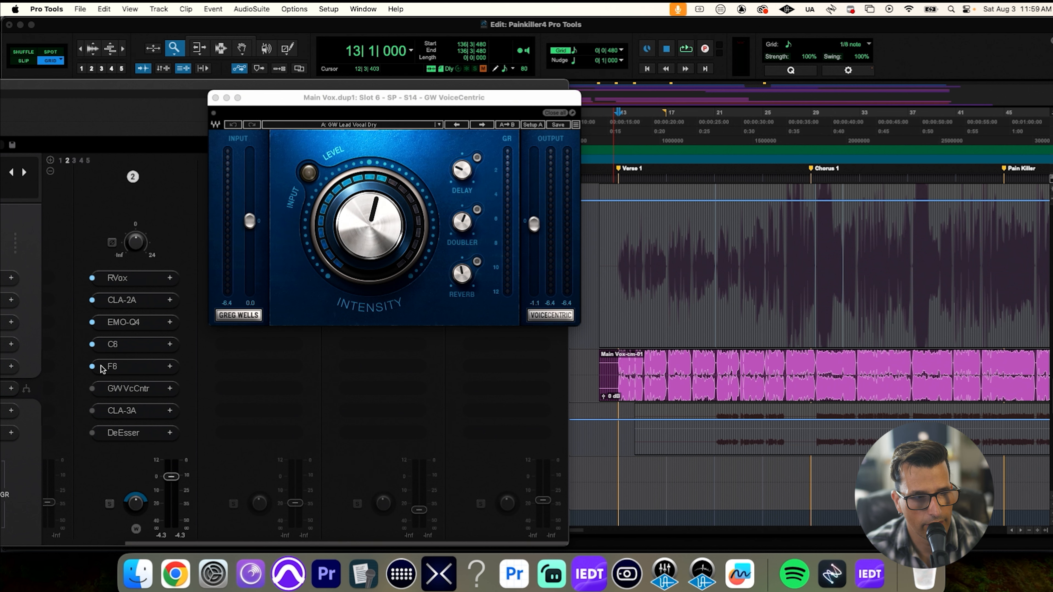
{"action": "key", "text": "space"}
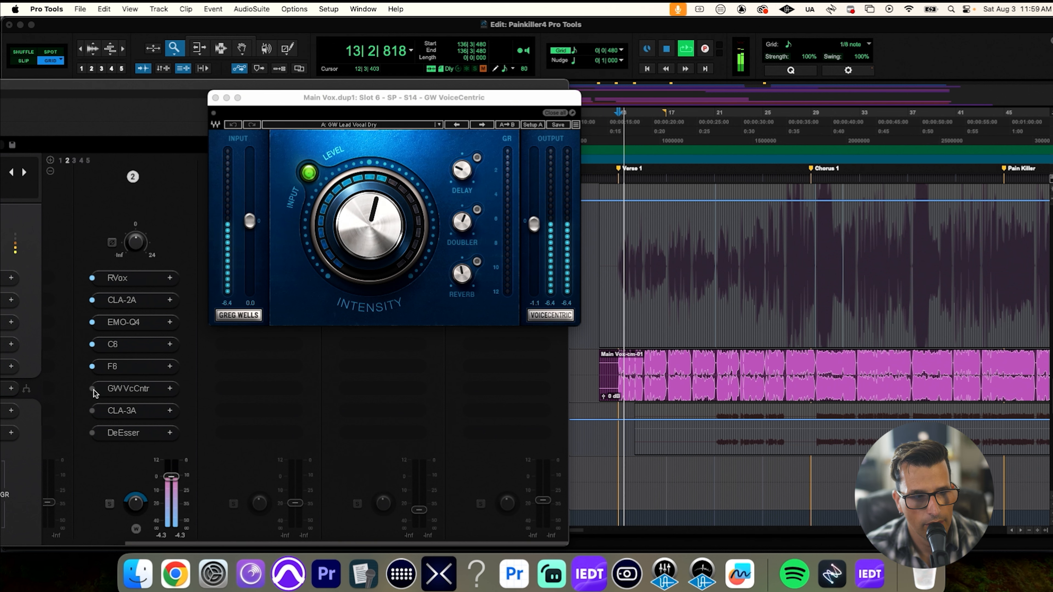
{"action": "left_click", "coordinate": [93, 389]}
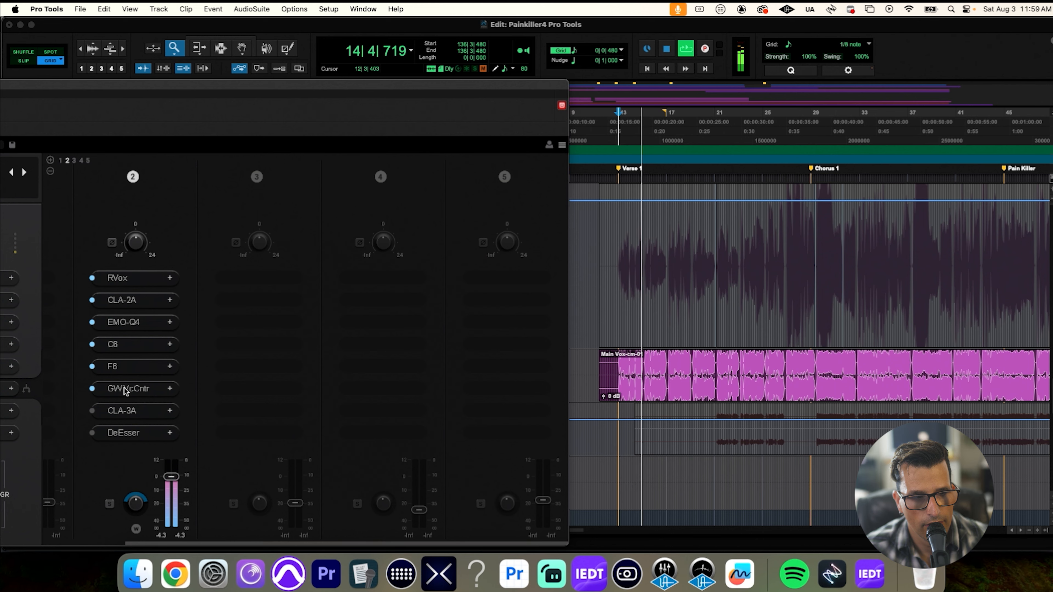
Step: Bring the whole StudioVerse chain into view beside the GW VoiceCentric window and switch that plugin off and on to compare
{"action": "left_click_drag", "start_coordinate": [179, 85], "coordinate": [456, 22]}
{"action": "left_click", "coordinate": [163, 200]}
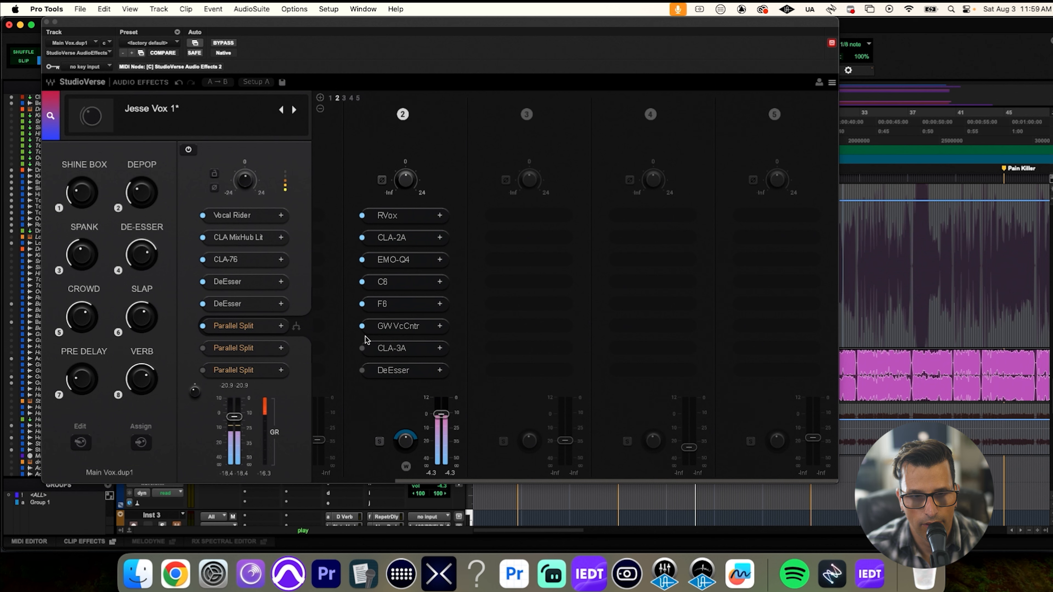
{"action": "left_click", "coordinate": [364, 329]}
{"action": "left_click_drag", "start_coordinate": [380, 102], "coordinate": [700, 58]}
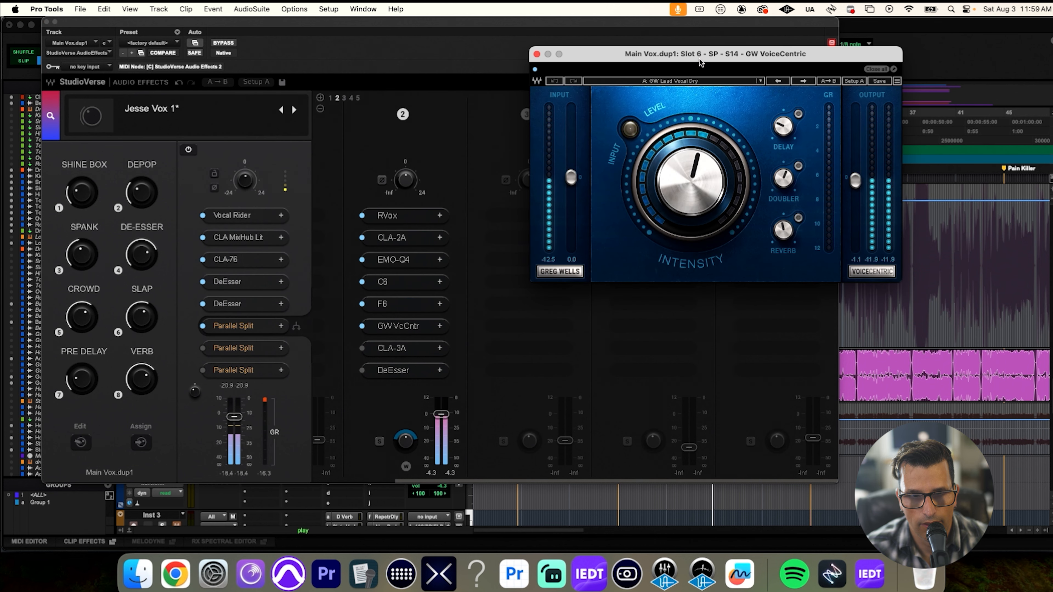
{"action": "left_click", "coordinate": [362, 327]}
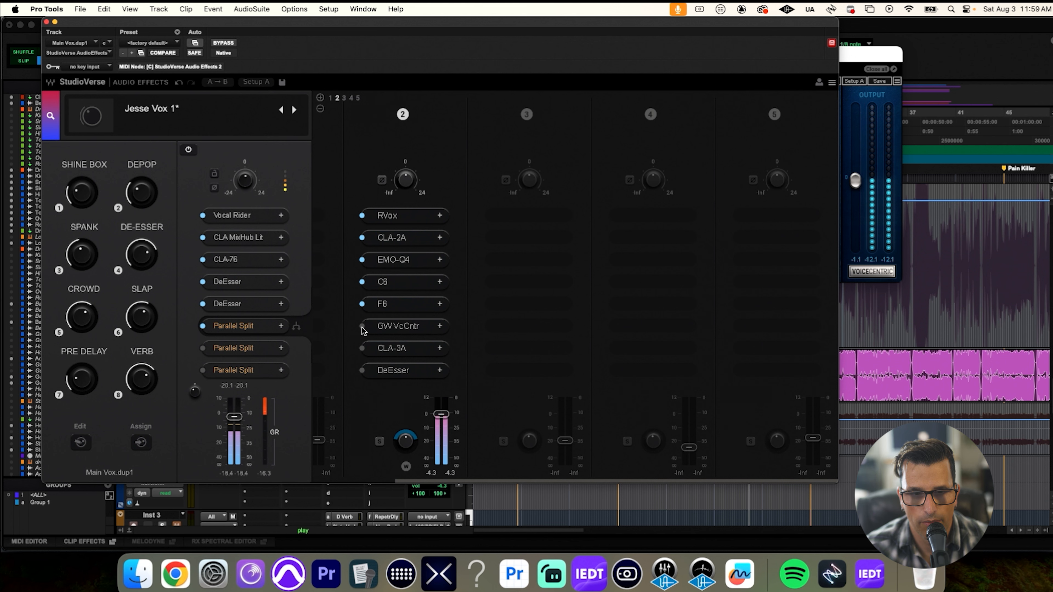
{"action": "left_click", "coordinate": [858, 60]}
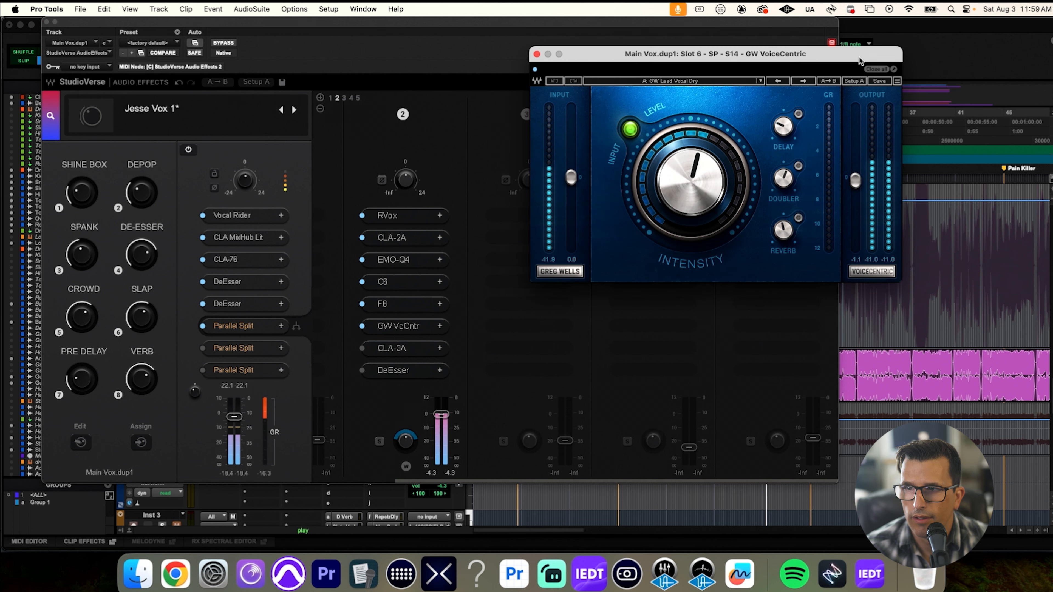
Step: Close the GW VoiceCentric window, stop playback, and show the CLA-3A window beside the parallel chain
{"action": "left_click", "coordinate": [536, 54]}
{"action": "left_click_drag", "start_coordinate": [378, 27], "coordinate": [634, 15]}
{"action": "left_click", "coordinate": [162, 200]}
{"action": "key", "text": "space"}
{"action": "key", "text": "space"}
{"action": "left_click", "coordinate": [657, 352]}
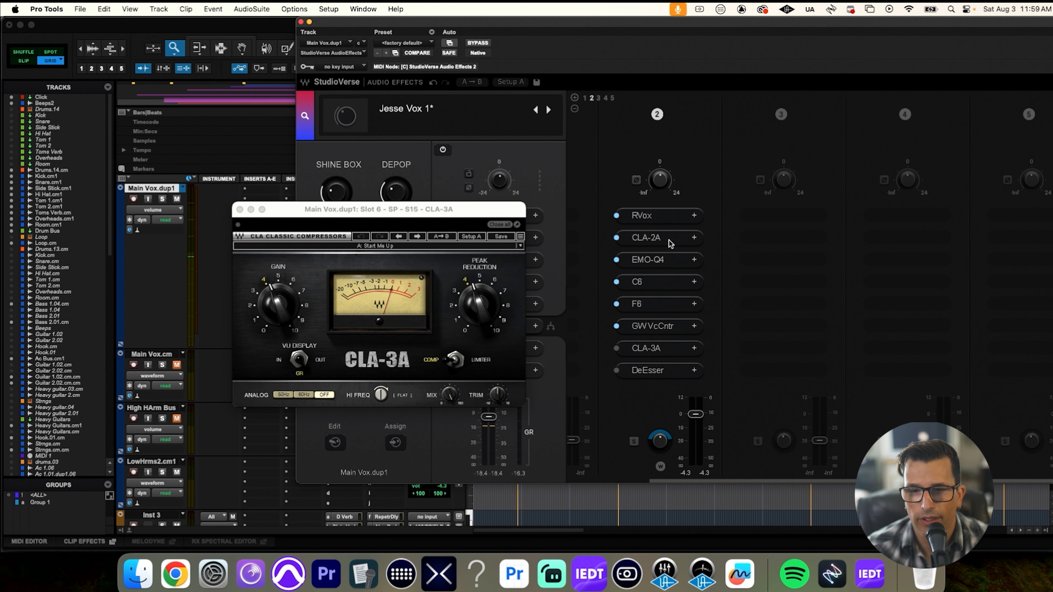
Step: Play Verse 1 and switch on the CLA-3A, toggling it off and back on to compare with its window in front
{"action": "key", "text": "space"}
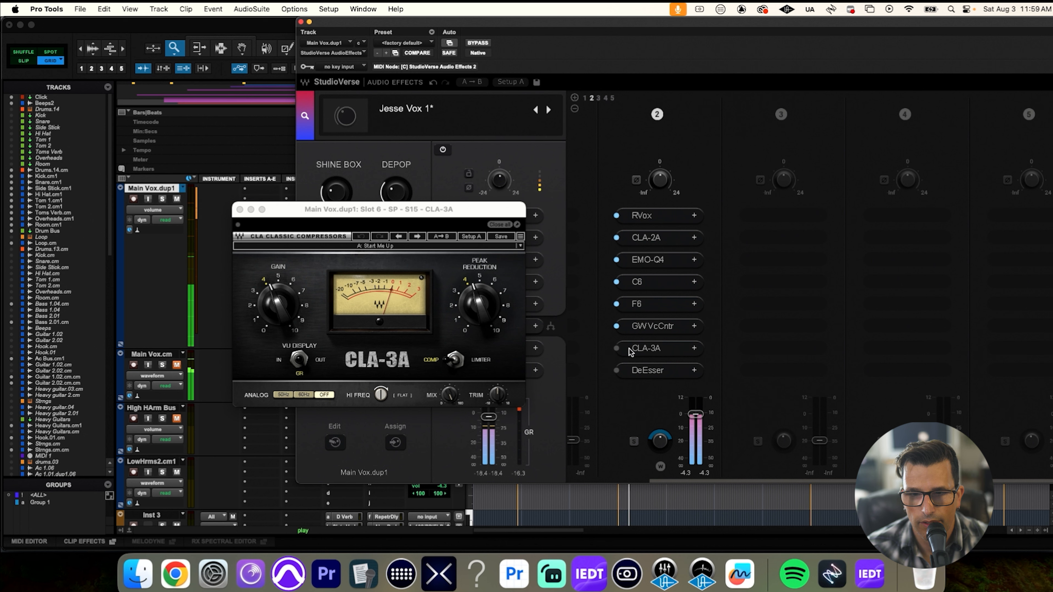
{"action": "left_click", "coordinate": [617, 348]}
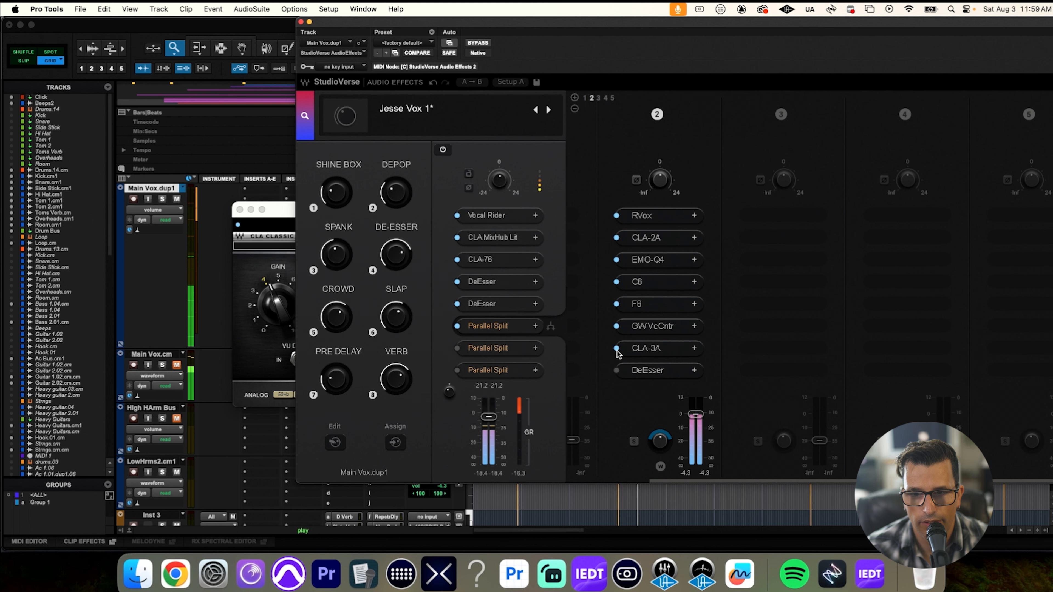
{"action": "left_click", "coordinate": [284, 215]}
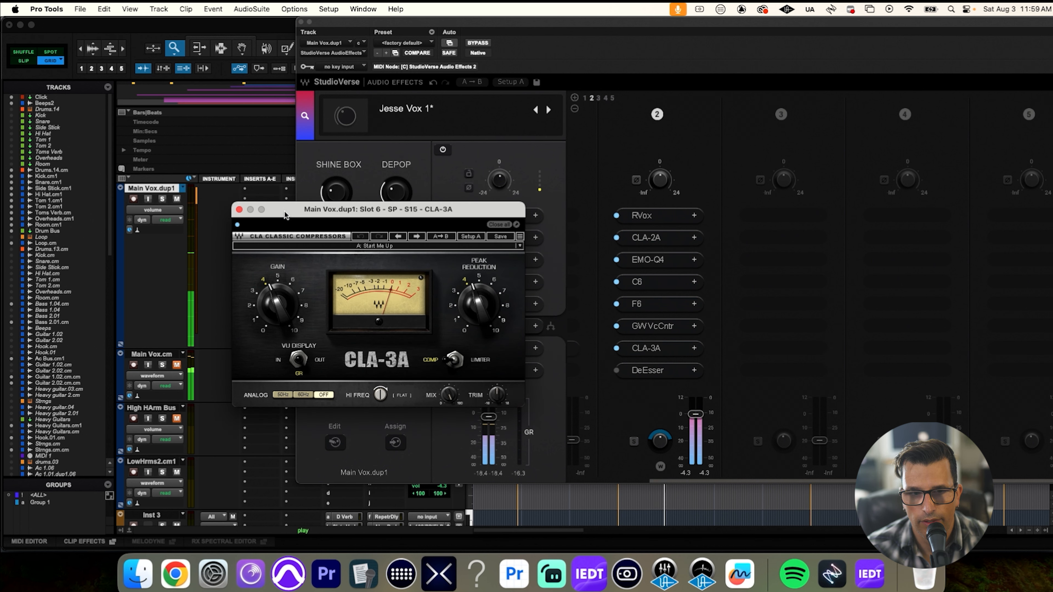
{"action": "left_click", "coordinate": [617, 349]}
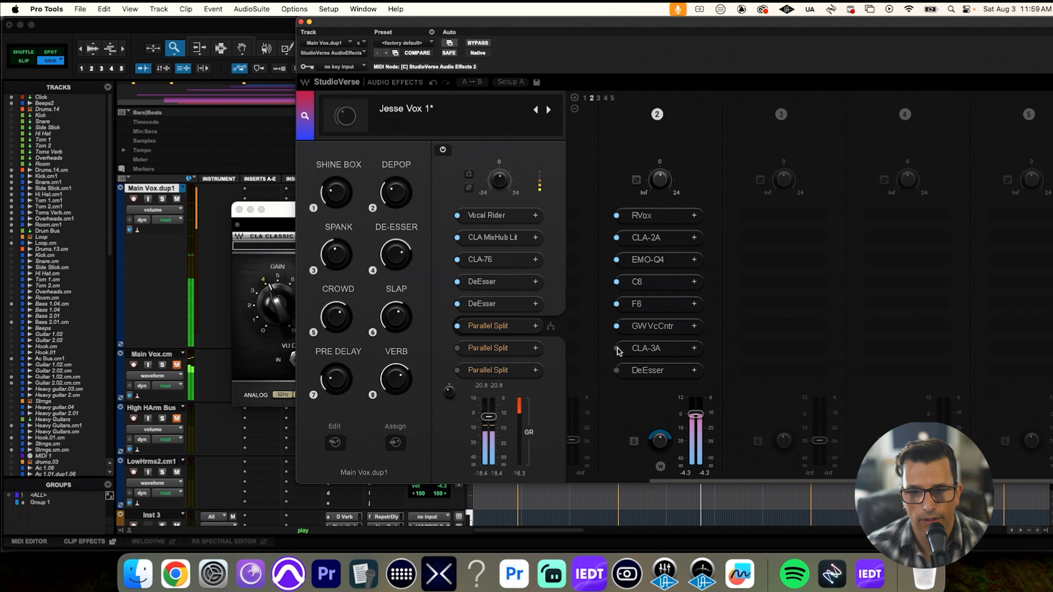
{"action": "left_click", "coordinate": [270, 226]}
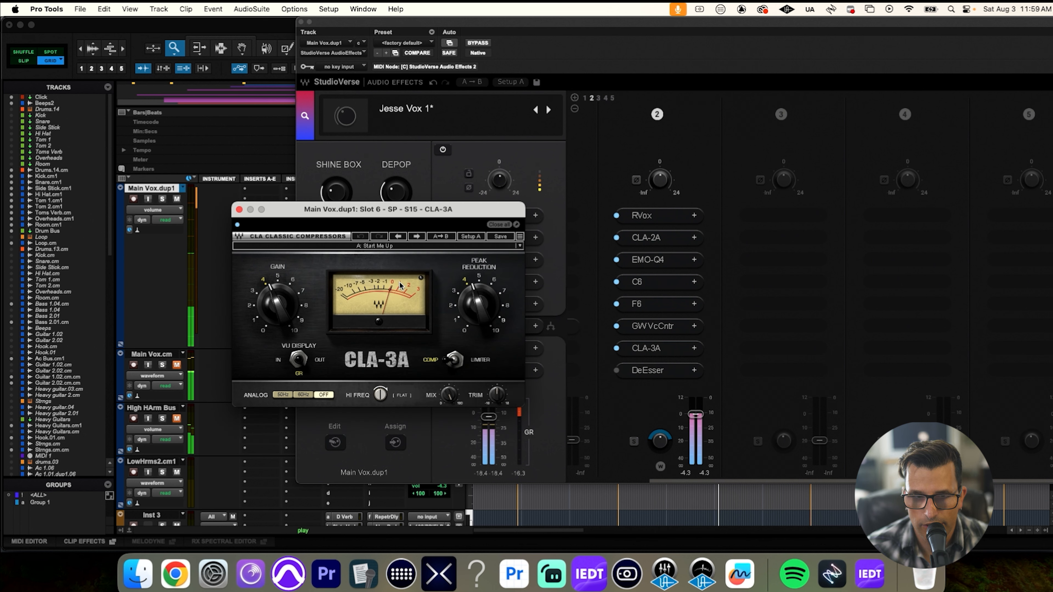
Step: Stop playback, move the CLA-3A window aside, and show the window of the DeEsser at the end of the parallel chain
{"action": "key", "text": "space"}
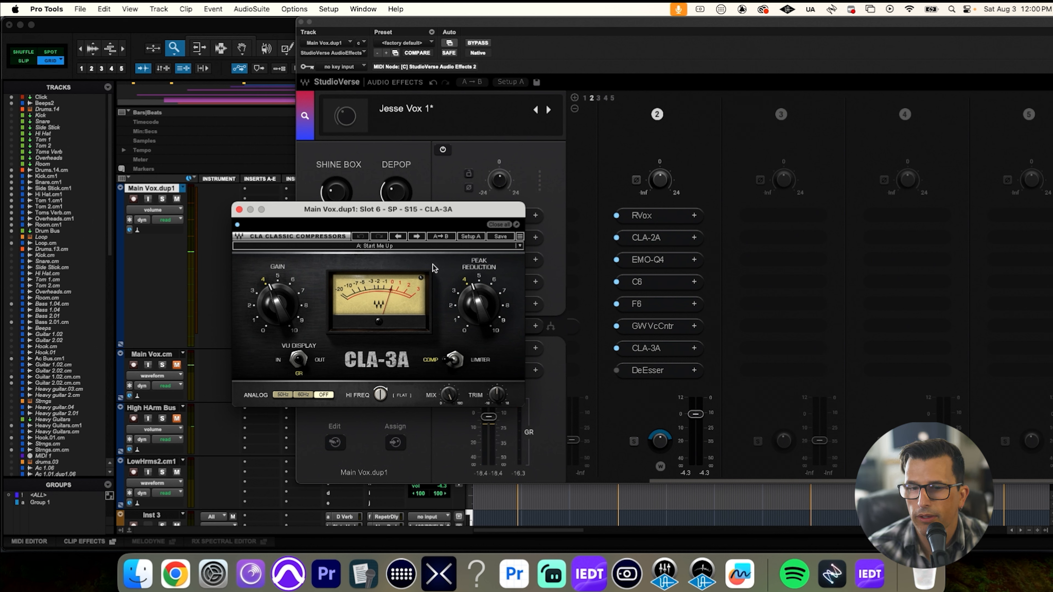
{"action": "left_click_drag", "start_coordinate": [468, 210], "coordinate": [354, 189]}
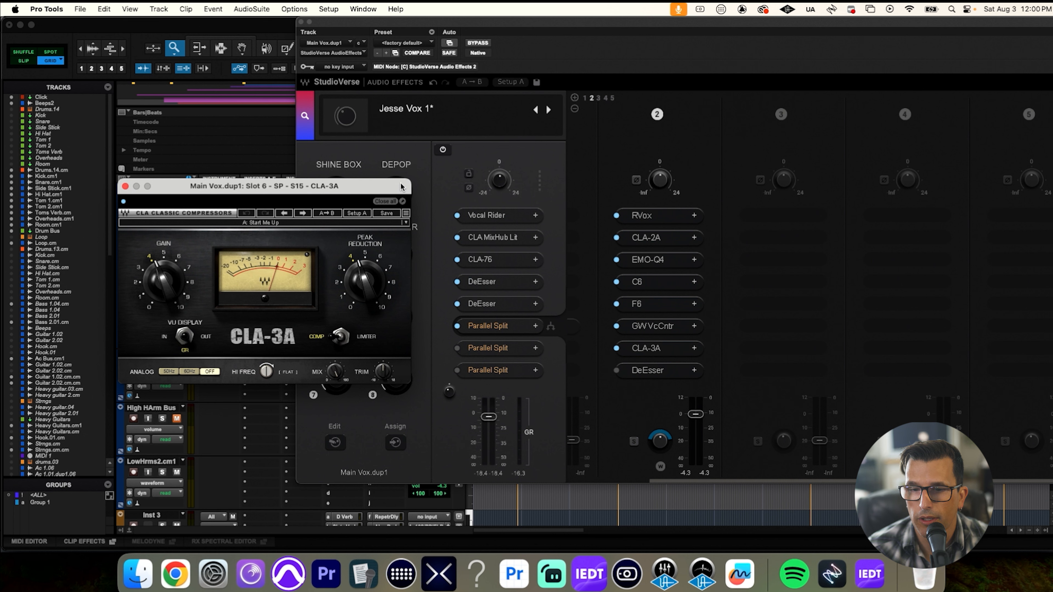
{"action": "left_click", "coordinate": [654, 374]}
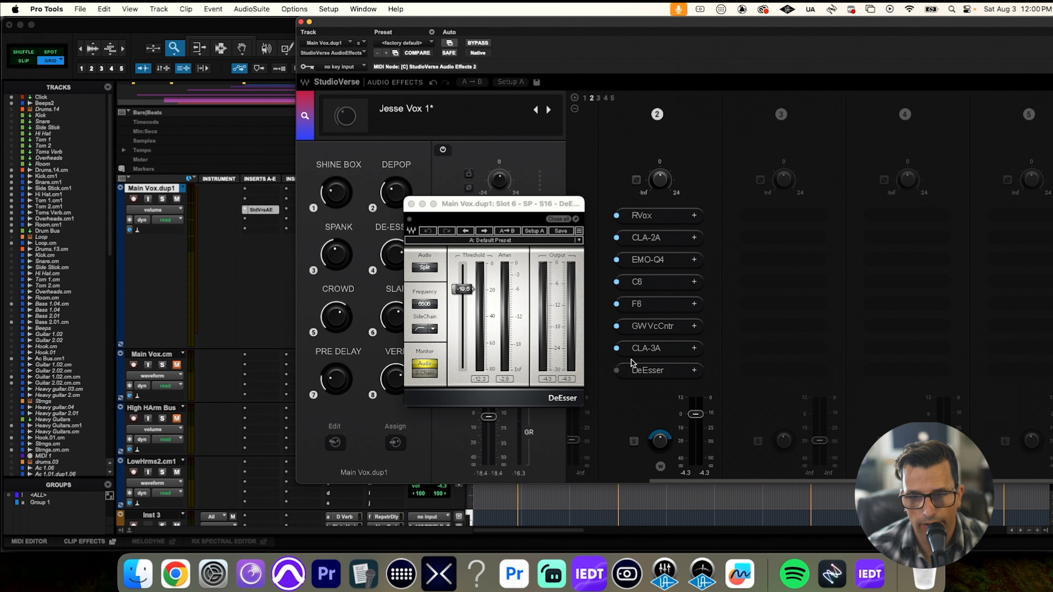
Step: Switch on the parallel chain's DeEsser and play the vocal with the DeEsser window placed beside the chain
{"action": "left_click", "coordinate": [616, 372]}
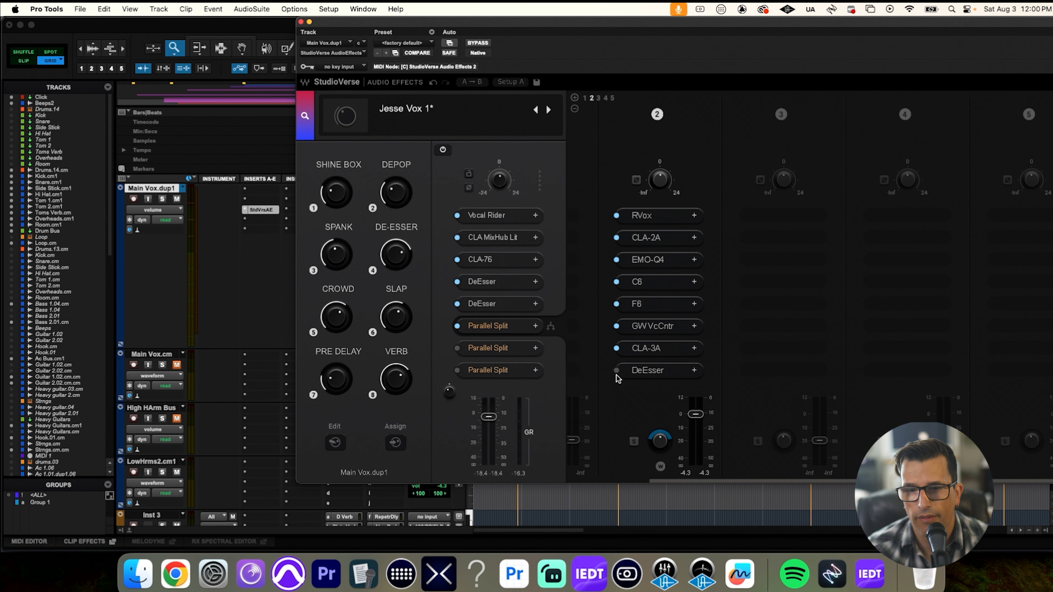
{"action": "left_click", "coordinate": [616, 370]}
{"action": "key", "text": "space"}
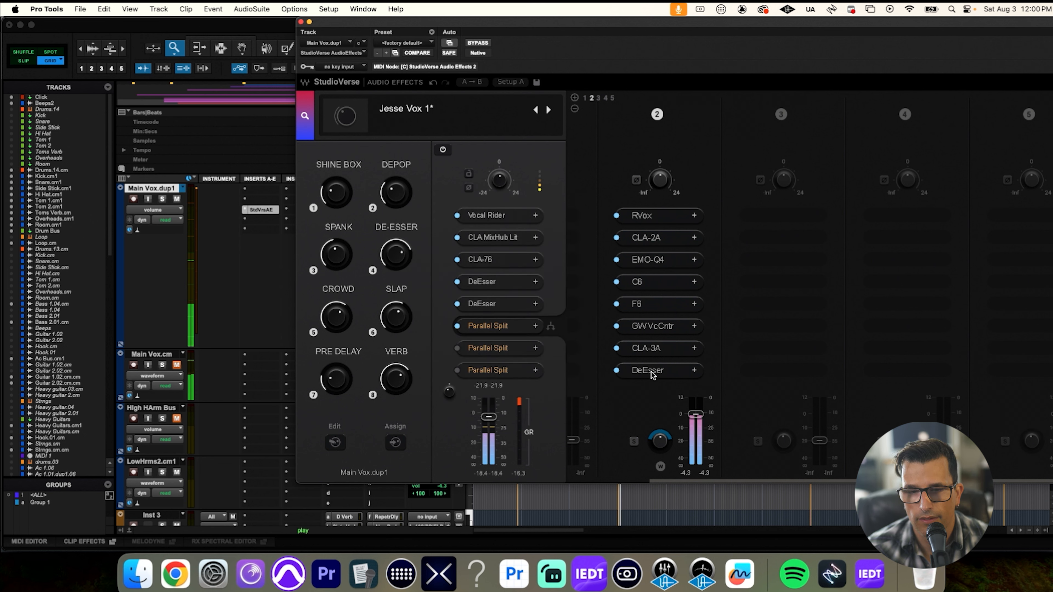
{"action": "left_click", "coordinate": [650, 373]}
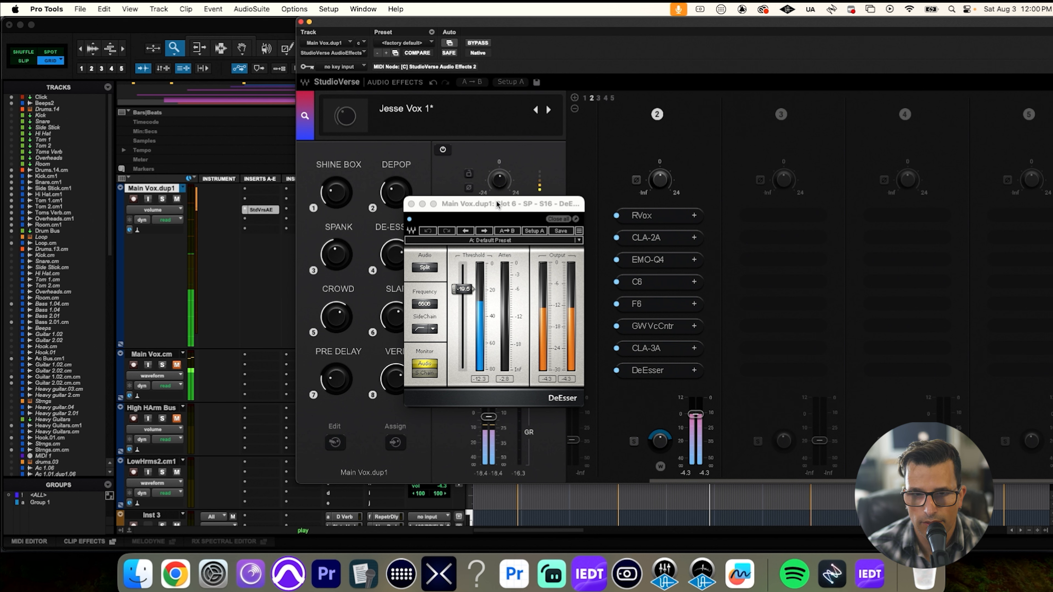
{"action": "left_click_drag", "start_coordinate": [496, 200], "coordinate": [252, 179]}
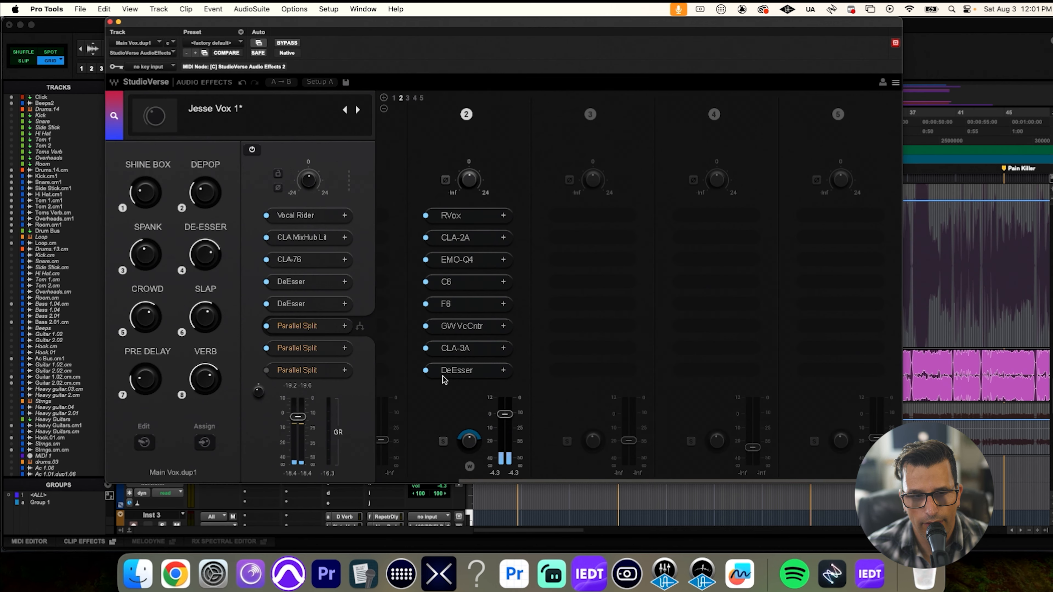
Step: Switch on the second Parallel Split and show its chains, clearing the DeEsser window away
{"action": "left_click", "coordinate": [266, 349]}
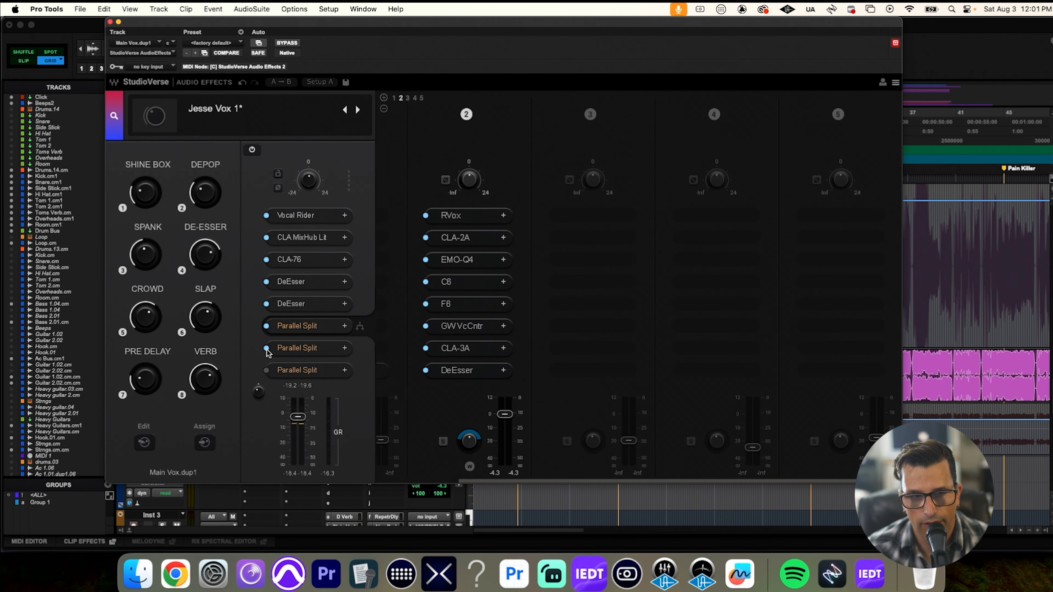
{"action": "left_click", "coordinate": [297, 349]}
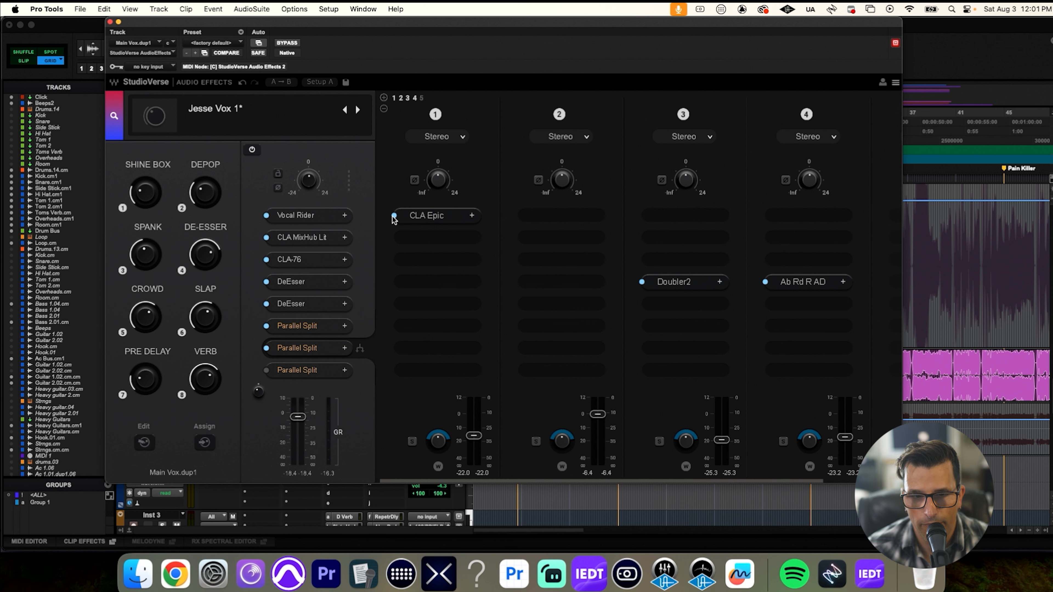
{"action": "left_click_drag", "start_coordinate": [365, 25], "coordinate": [784, 36]}
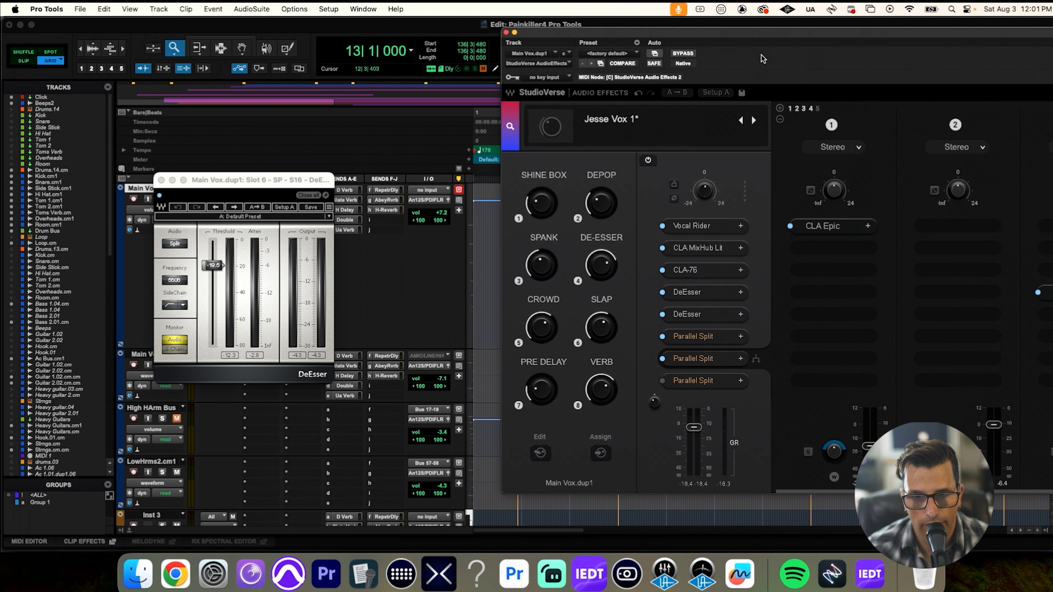
{"action": "left_click", "coordinate": [161, 179]}
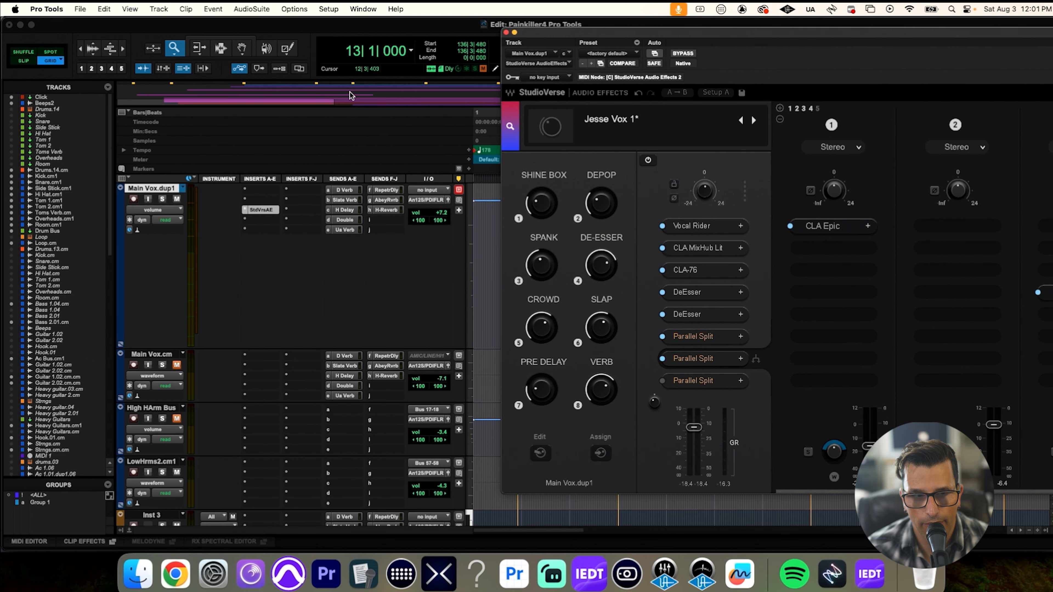
Step: Solo the Main Vox.dup1 track and play it, briefly soloing the split's plugin-free chain 2 to audition it alone
{"action": "left_click", "coordinate": [163, 200]}
{"action": "left_click_drag", "start_coordinate": [728, 35], "coordinate": [431, 47]}
{"action": "key", "text": "space"}
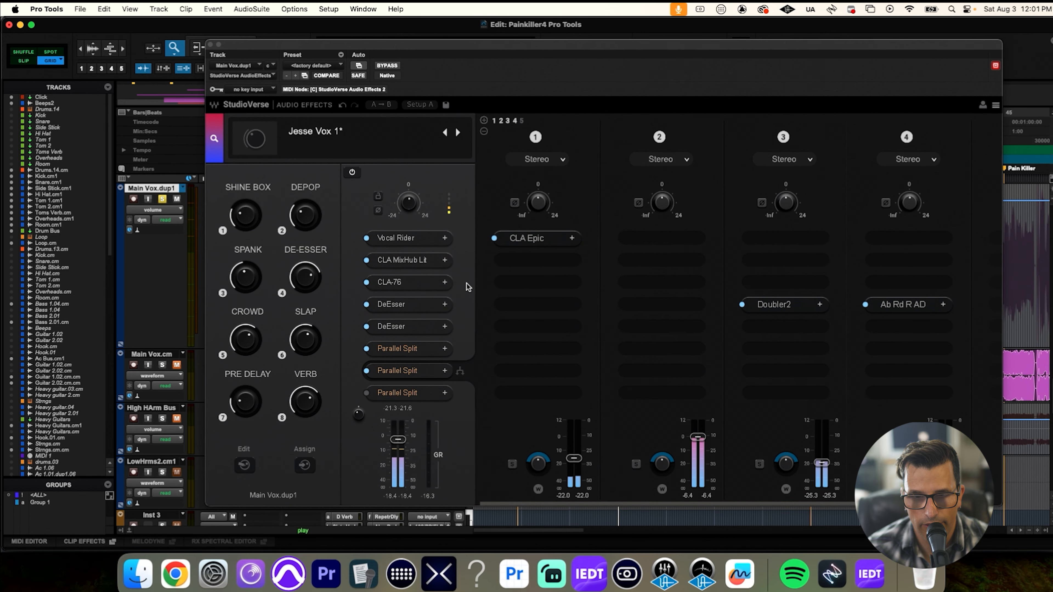
{"action": "left_click", "coordinate": [636, 464]}
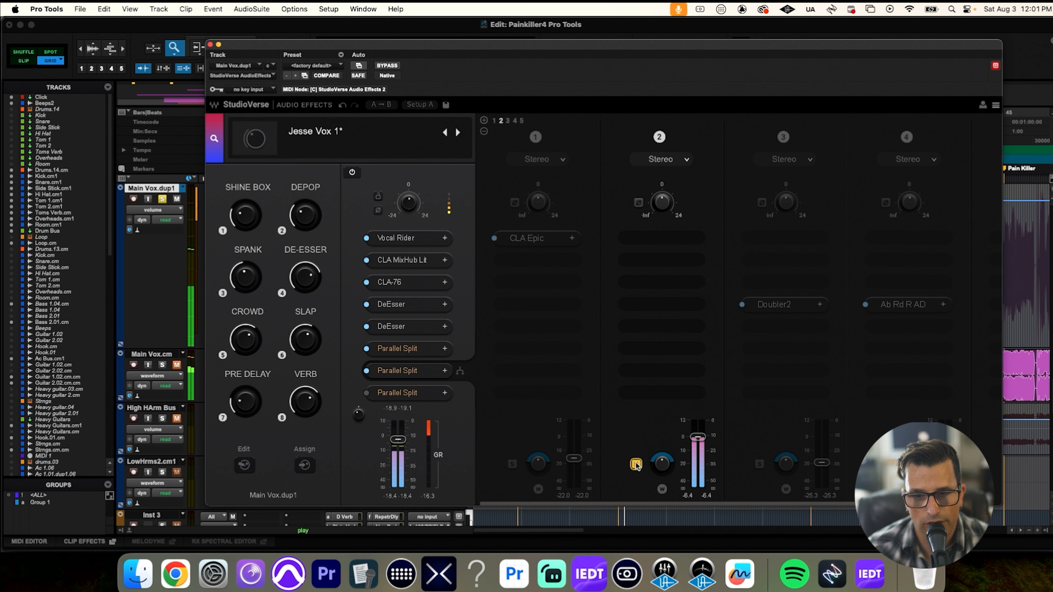
{"action": "left_click", "coordinate": [636, 464]}
{"action": "key", "text": "space"}
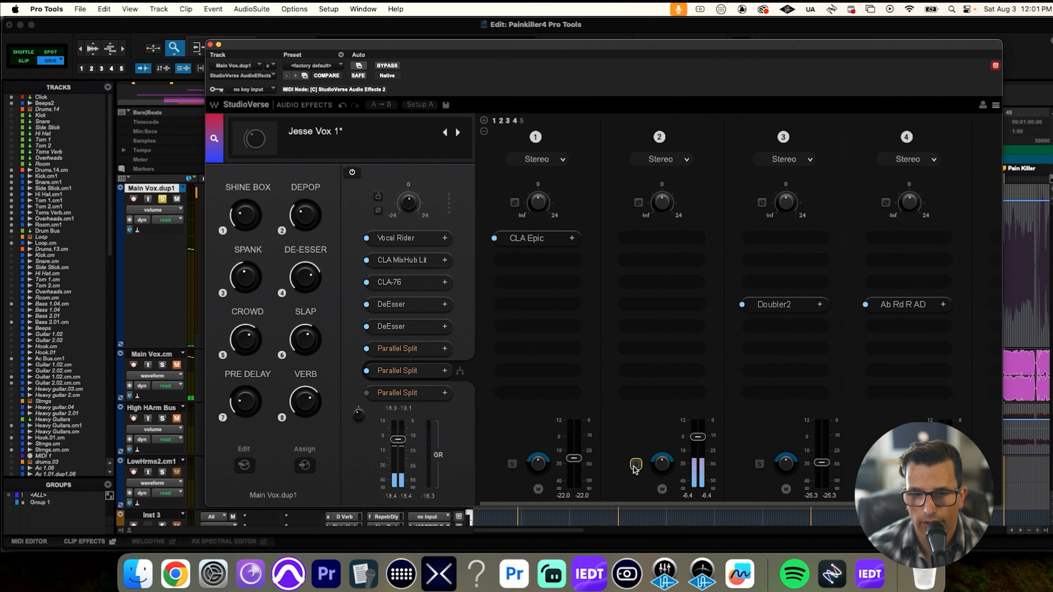
Step: Solo and play chain 1 while nudging its fader down slightly, and show the CLA Epic window above the chain faders
{"action": "left_click", "coordinate": [512, 464]}
{"action": "key", "text": "space"}
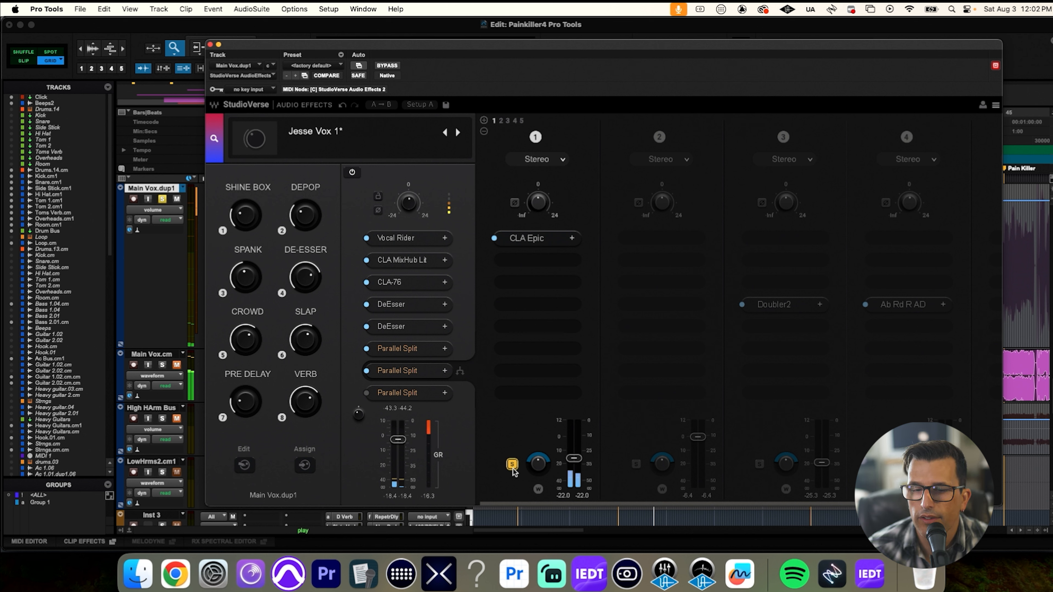
{"action": "mouse_move", "coordinate": [574, 458]}
{"action": "left_mouse_down"}
{"action": "mouse_move", "coordinate": [574, 427]}
{"action": "mouse_move", "coordinate": [574, 460]}
{"action": "left_mouse_up"}
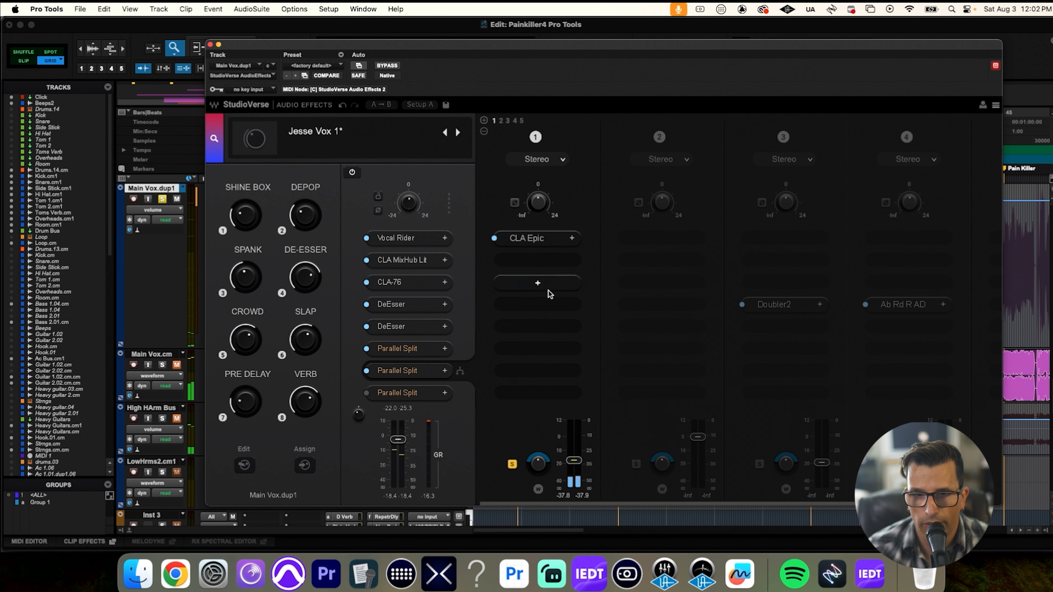
{"action": "left_click", "coordinate": [546, 240]}
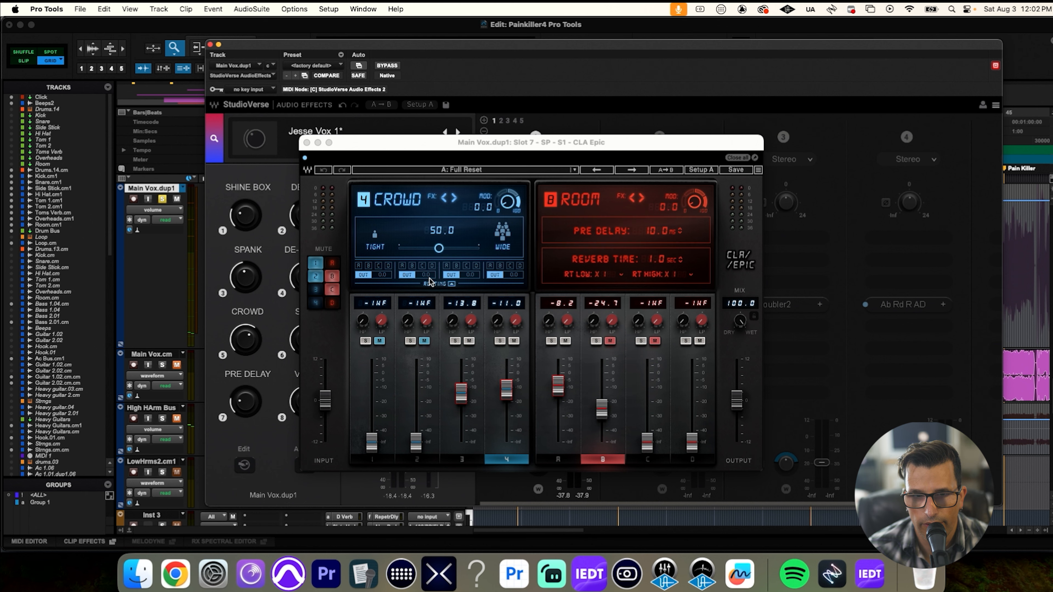
{"action": "left_click_drag", "start_coordinate": [552, 144], "coordinate": [505, 47]}
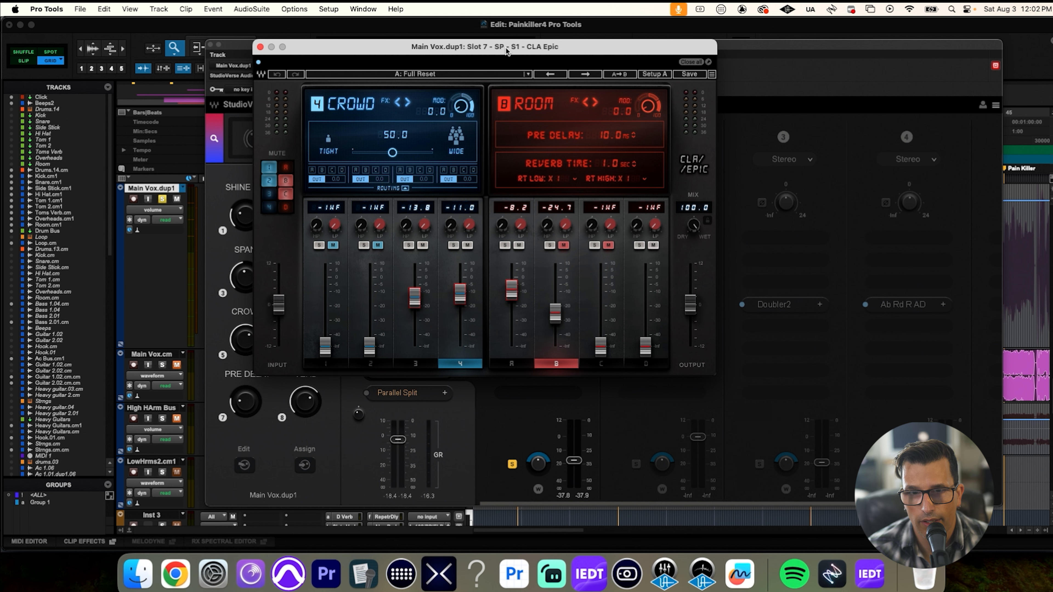
Step: Play the soloed CLA Epic chain, set its fader to about -15.8 dB, and unsolo it to hear the full split
{"action": "key", "text": "space"}
{"action": "left_click", "coordinate": [574, 460]}
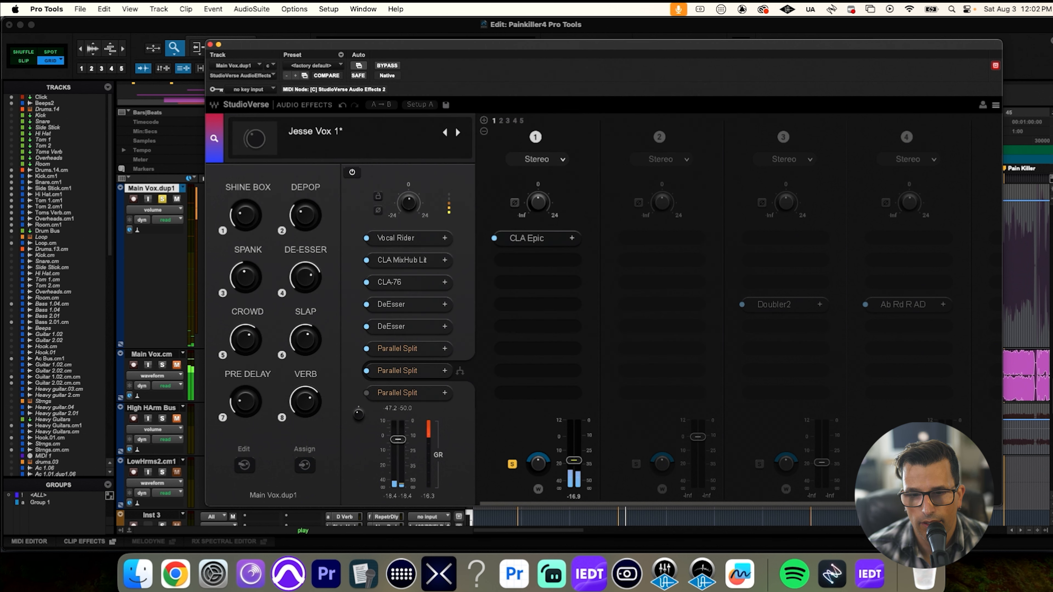
{"action": "mouse_move", "coordinate": [574, 460]}
{"action": "left_mouse_down"}
{"action": "mouse_move", "coordinate": [573, 420]}
{"action": "mouse_move", "coordinate": [573, 459]}
{"action": "left_mouse_up"}
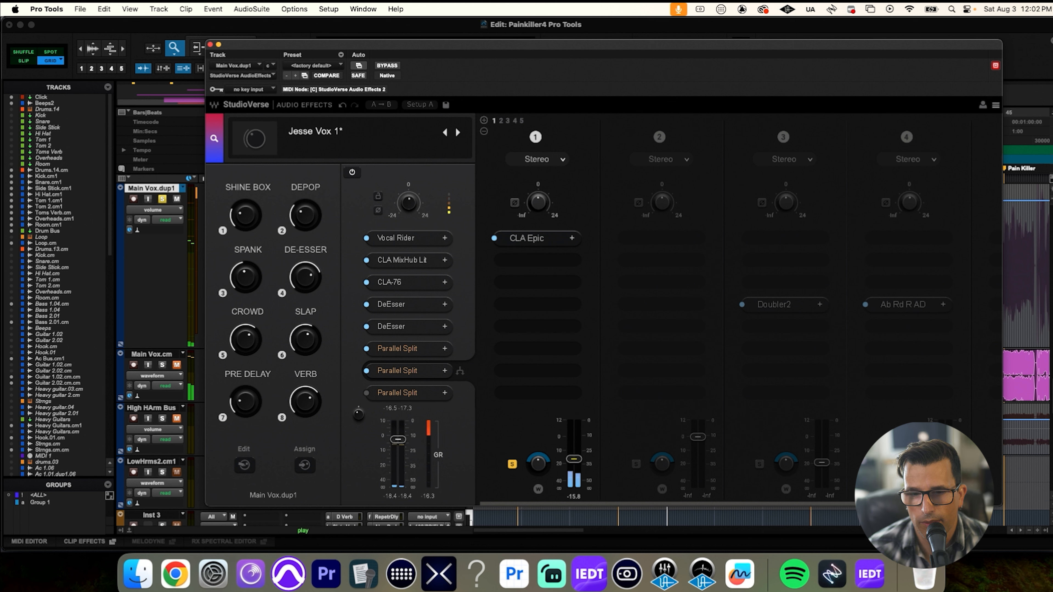
{"action": "left_click", "coordinate": [512, 464]}
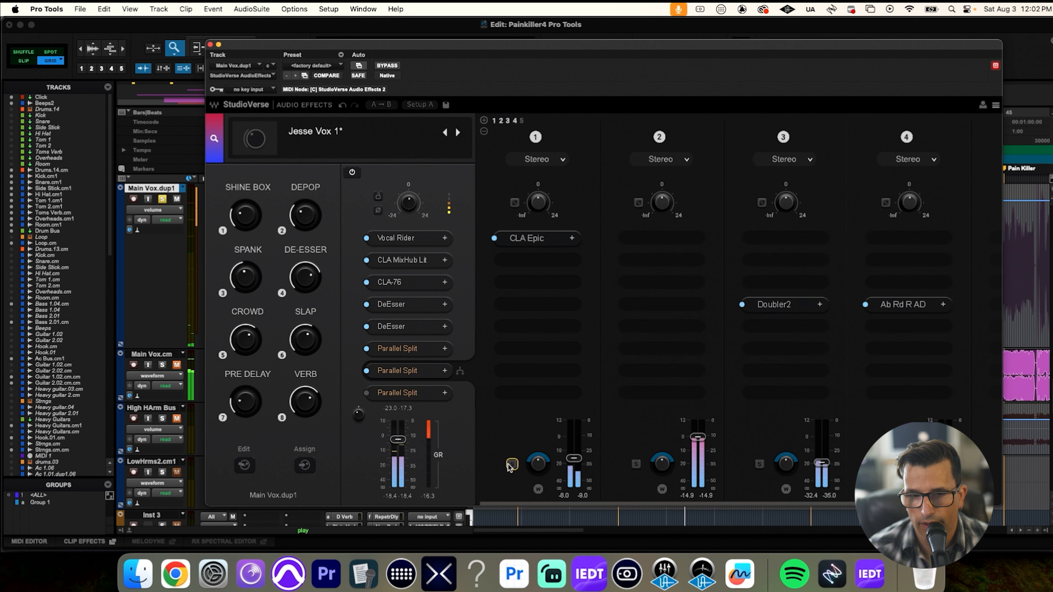
Step: Solo the Doubler2 chain, raise its fader slightly while listening, and unsolo it
{"action": "left_click", "coordinate": [761, 465]}
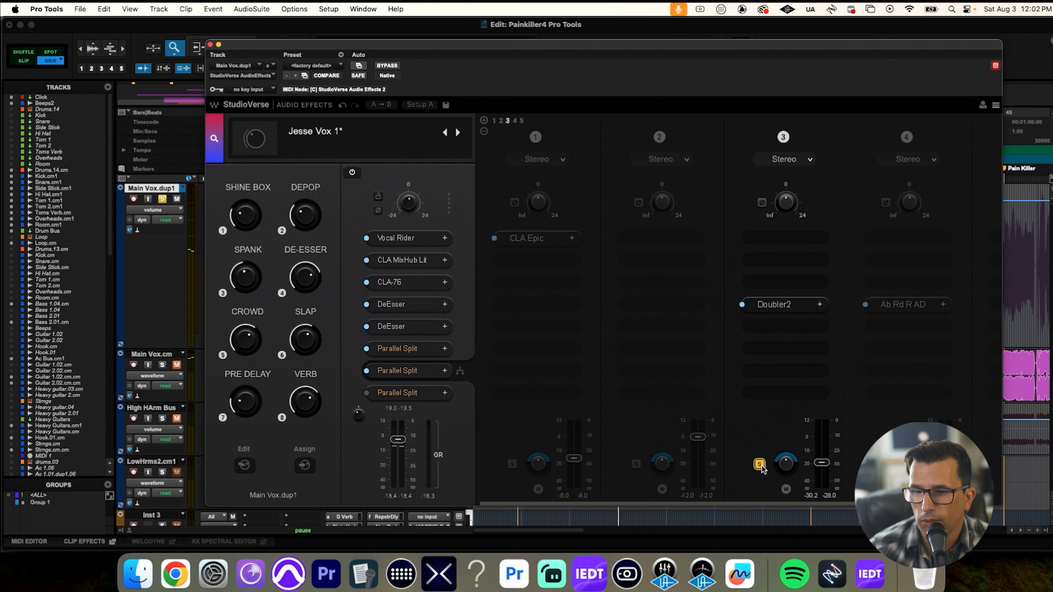
{"action": "mouse_move", "coordinate": [821, 457]}
{"action": "left_mouse_down"}
{"action": "mouse_move", "coordinate": [822, 435]}
{"action": "mouse_move", "coordinate": [821, 460]}
{"action": "left_mouse_up"}
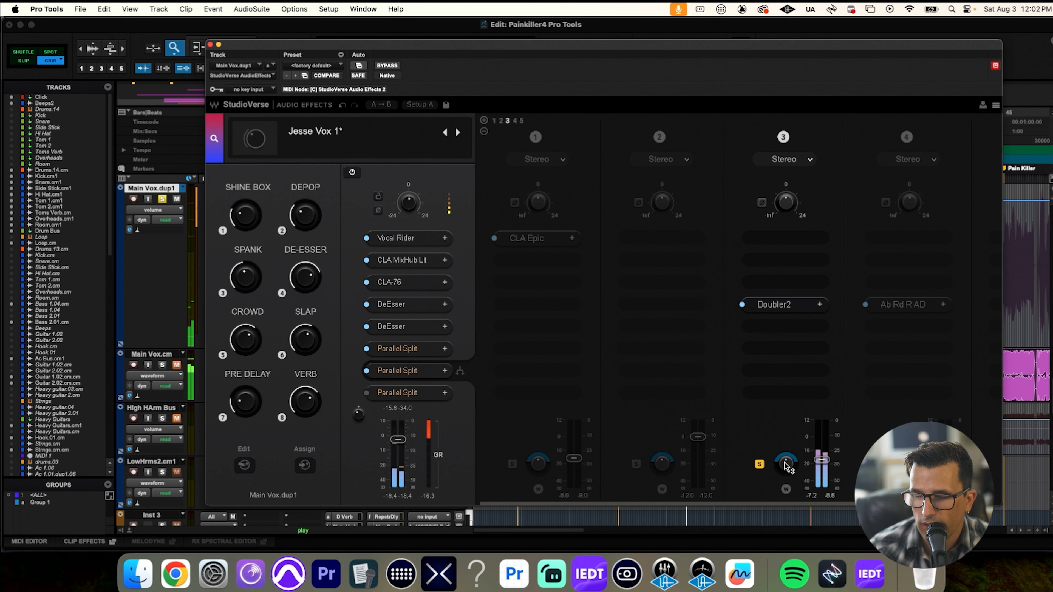
{"action": "left_click", "coordinate": [759, 464]}
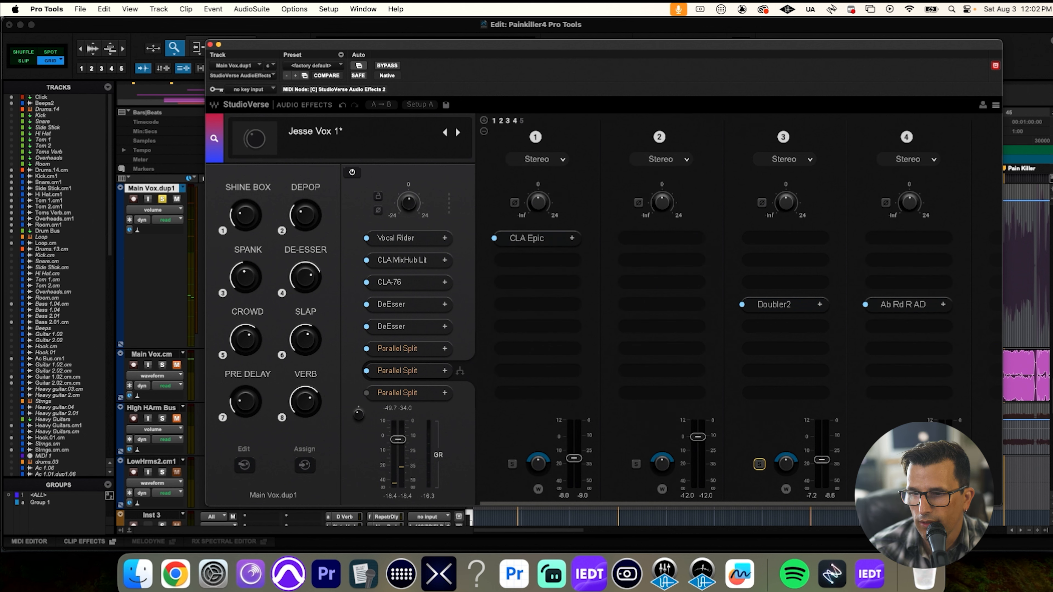
Step: Show the Doubler2 window beside the split's chains to view its settings, and close it
{"action": "left_click", "coordinate": [788, 306]}
{"action": "left_click_drag", "start_coordinate": [560, 216], "coordinate": [474, 221]}
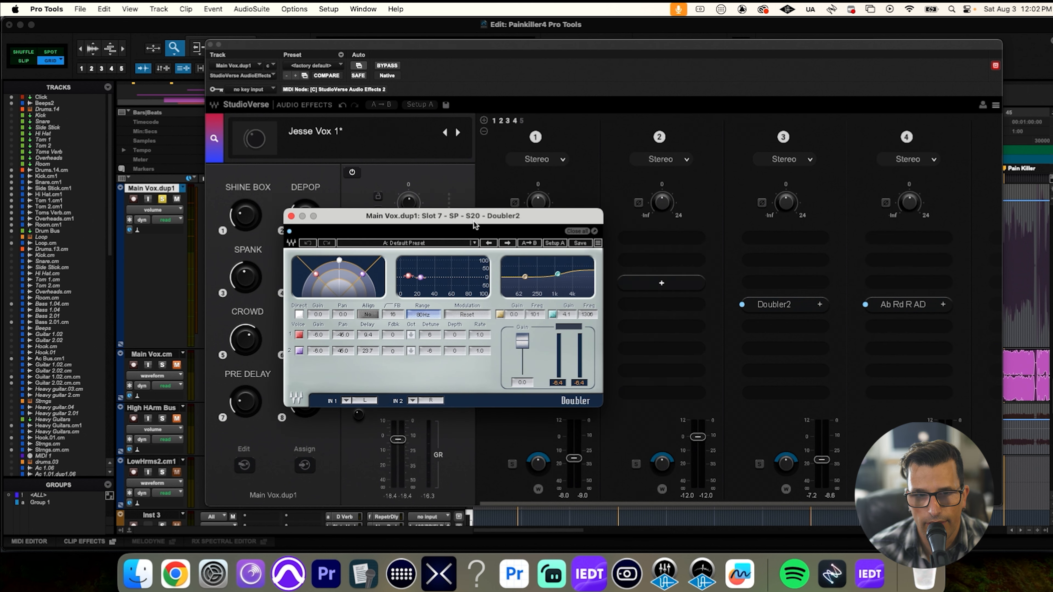
{"action": "left_click", "coordinate": [291, 216]}
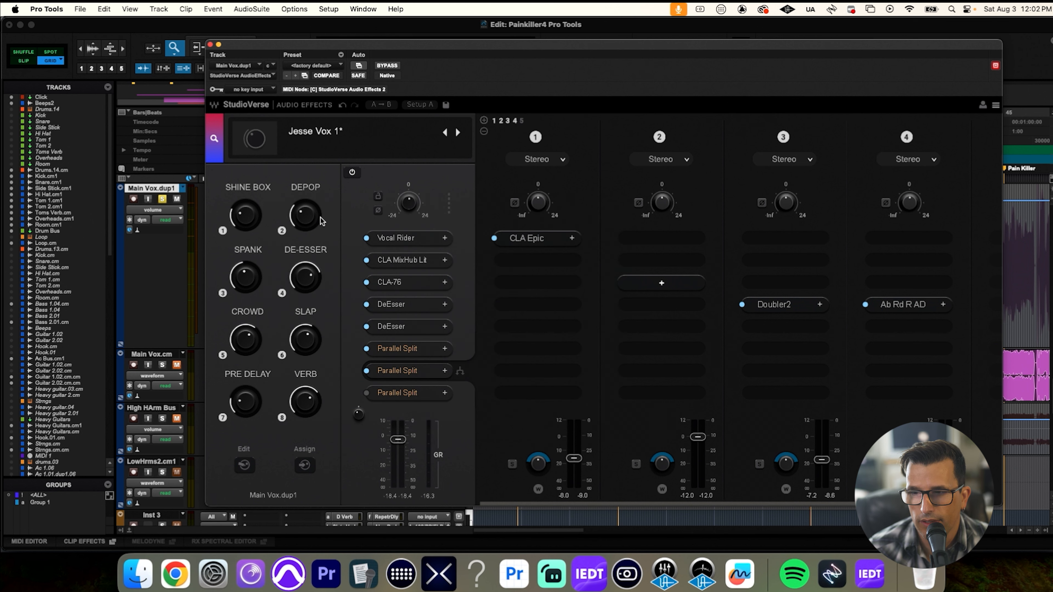
Step: Show the Abbey Road Reel ADT window, and audition chain 4 by soloing and unsoloing it during playback
{"action": "left_click", "coordinate": [911, 307]}
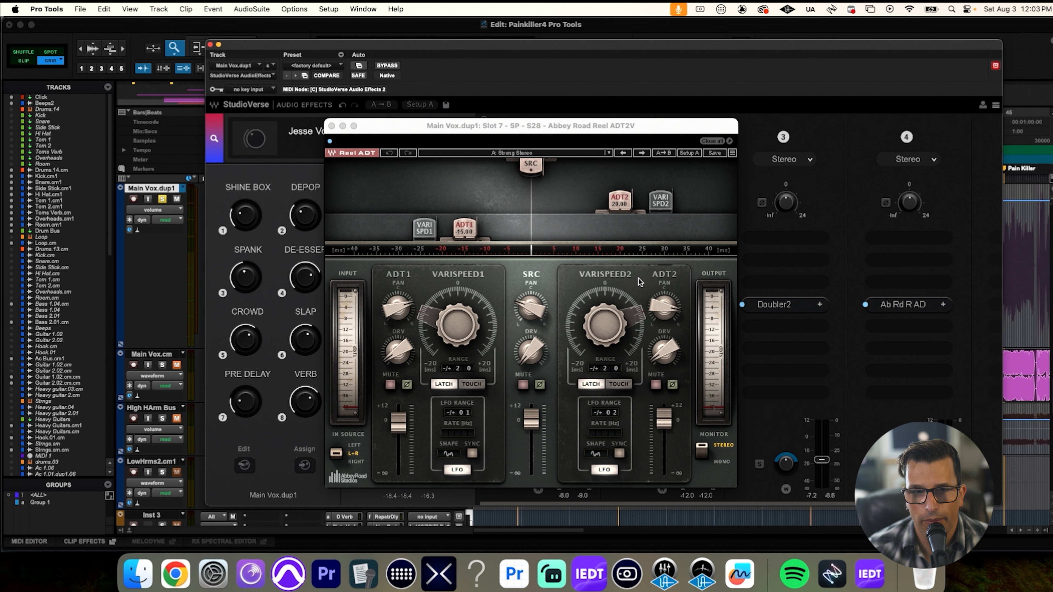
{"action": "key", "text": "space"}
{"action": "left_click", "coordinate": [883, 463]}
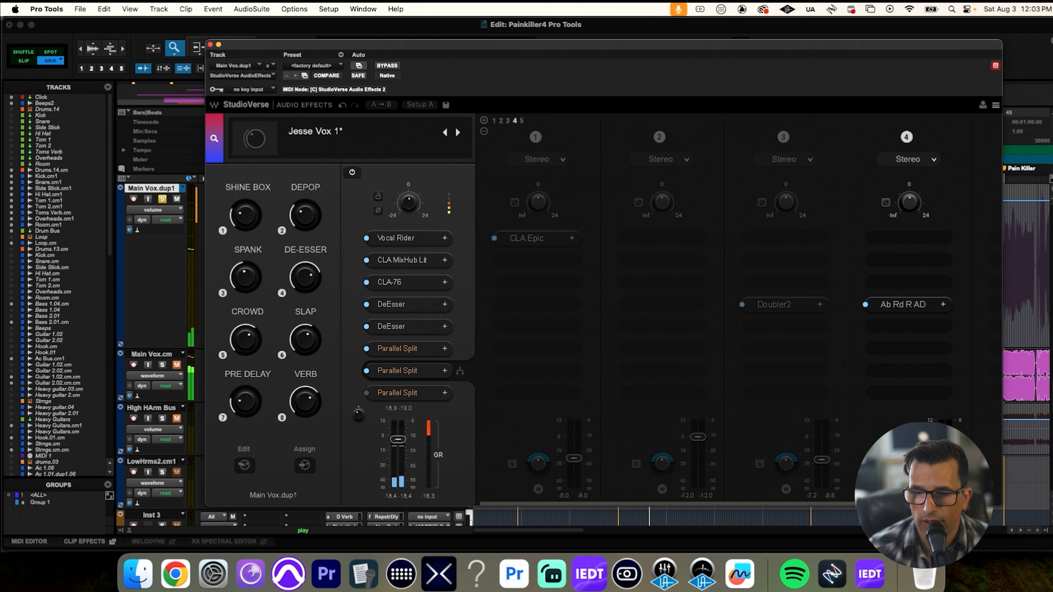
{"action": "left_click", "coordinate": [883, 464]}
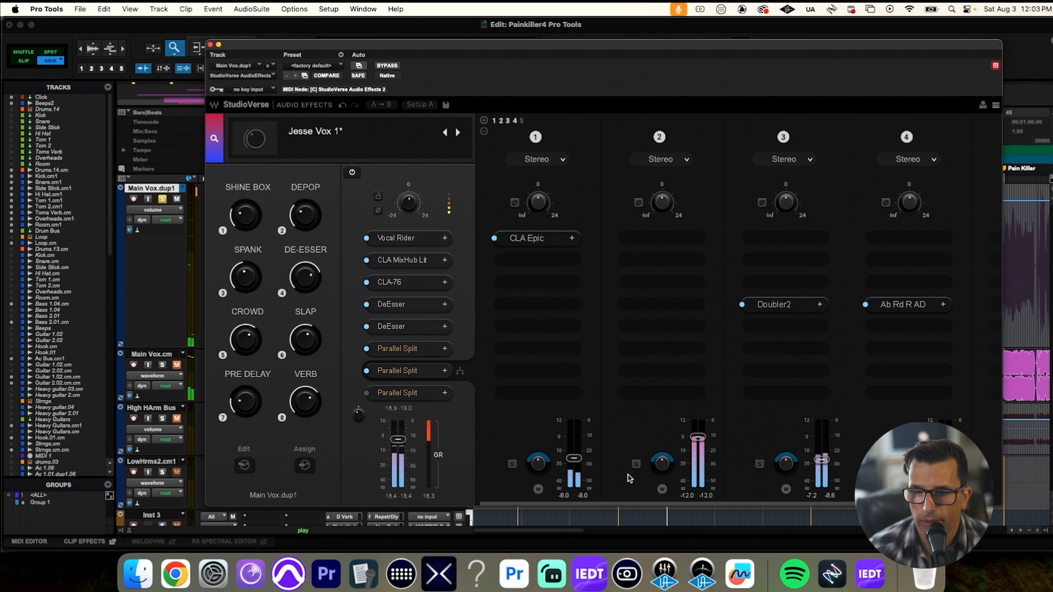
Step: Rebalance the split during playback by raising the Doubler2 chain's fader and lowering the CLA Epic chain's fader to about -16.8 dB
{"action": "mouse_move", "coordinate": [819, 465]}
{"action": "left_mouse_down"}
{"action": "mouse_move", "coordinate": [820, 428]}
{"action": "mouse_move", "coordinate": [821, 452]}
{"action": "left_mouse_up"}
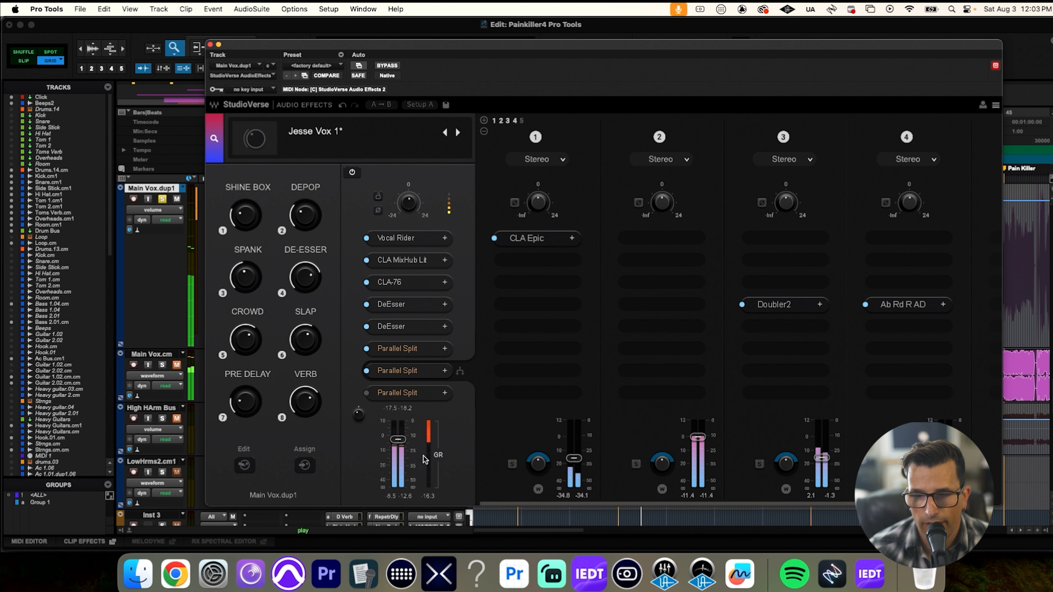
{"action": "key", "text": "space"}
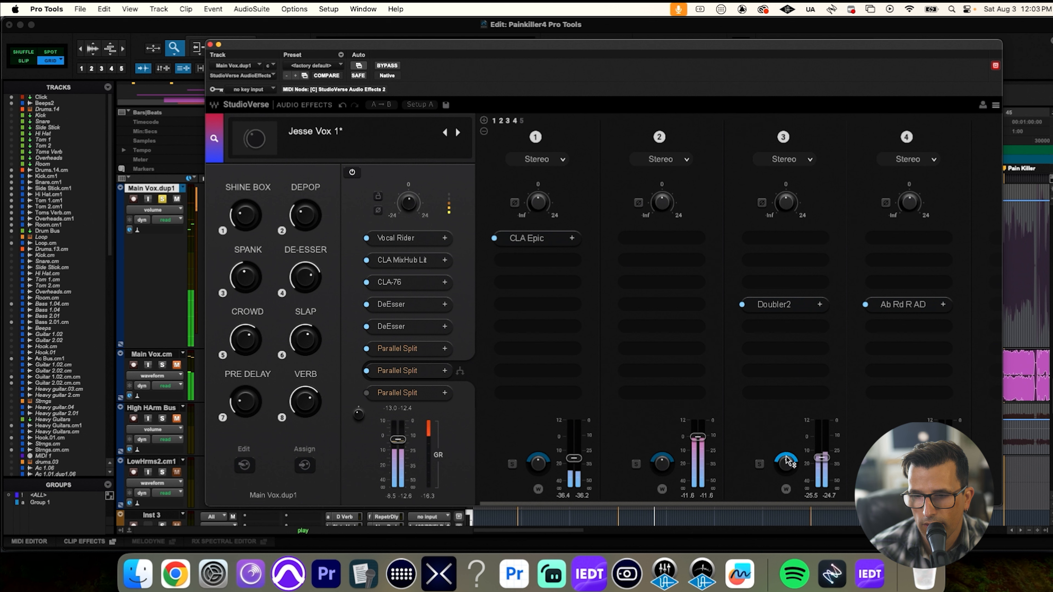
{"action": "mouse_move", "coordinate": [574, 458]}
{"action": "left_mouse_down"}
{"action": "mouse_move", "coordinate": [573, 420]}
{"action": "mouse_move", "coordinate": [574, 460]}
{"action": "left_mouse_up"}
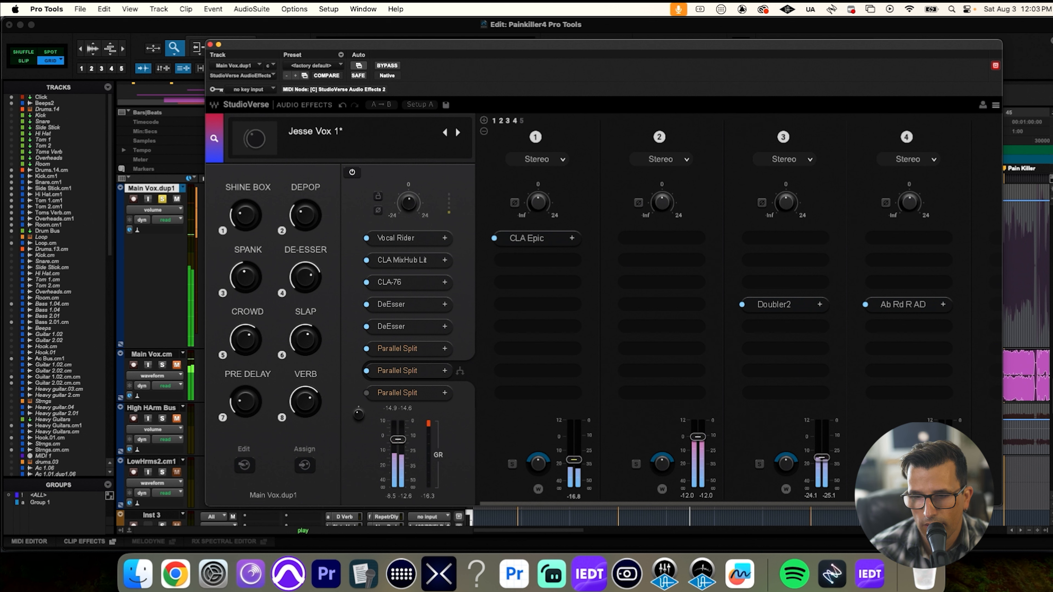
{"action": "left_click_drag", "start_coordinate": [821, 458], "coordinate": [821, 457]}
{"action": "key", "text": "space"}
{"action": "key", "text": "space"}
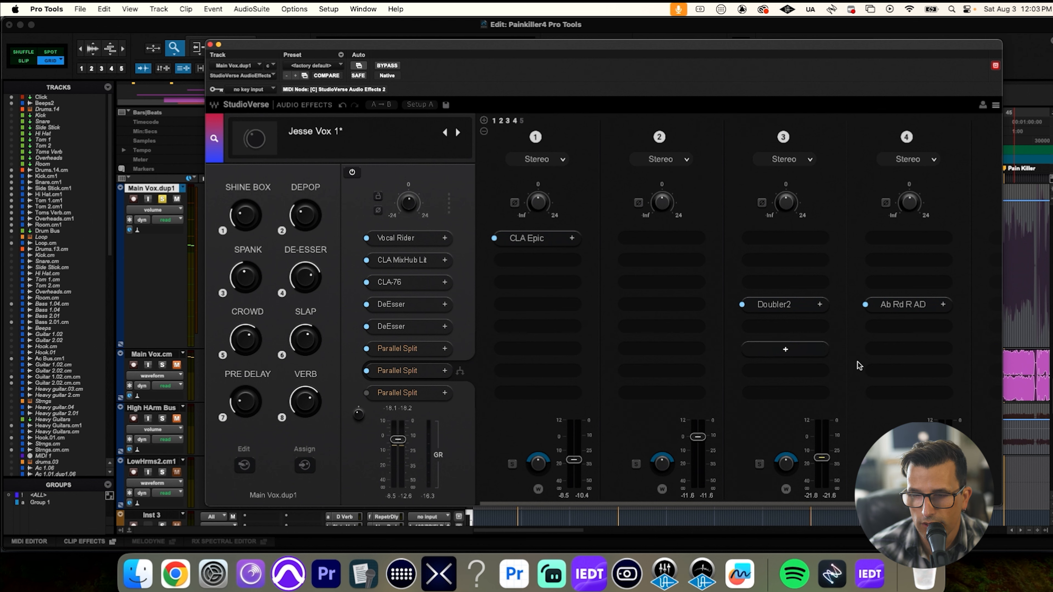
Step: Move the StudioVerse window off the track controls, unsolo Main Vox.dup1, and play the vocal within the full mix
{"action": "left_click_drag", "start_coordinate": [567, 53], "coordinate": [706, 53]}
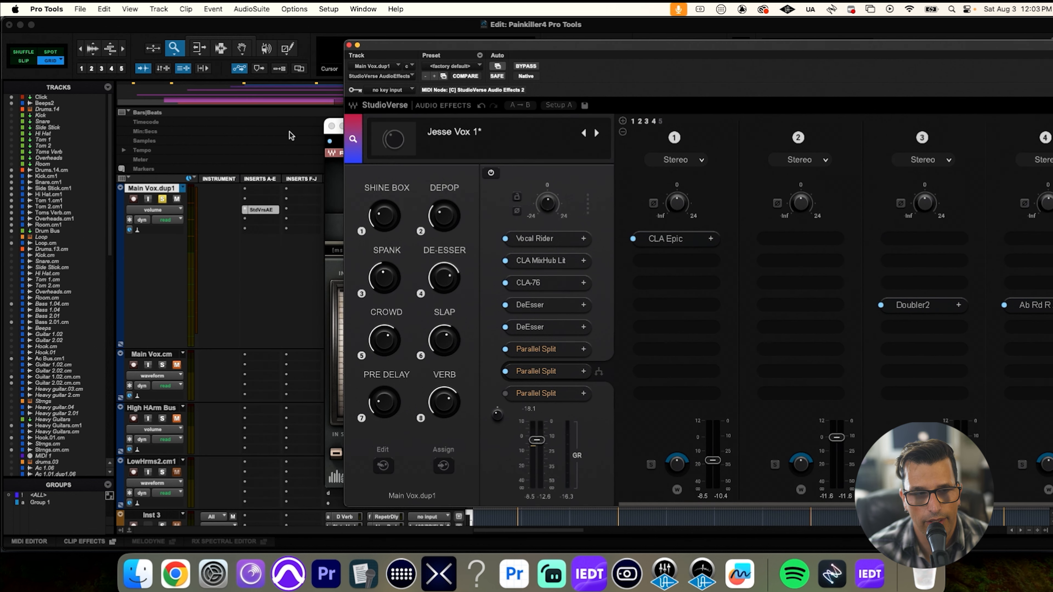
{"action": "left_click", "coordinate": [163, 199]}
{"action": "key", "text": "space"}
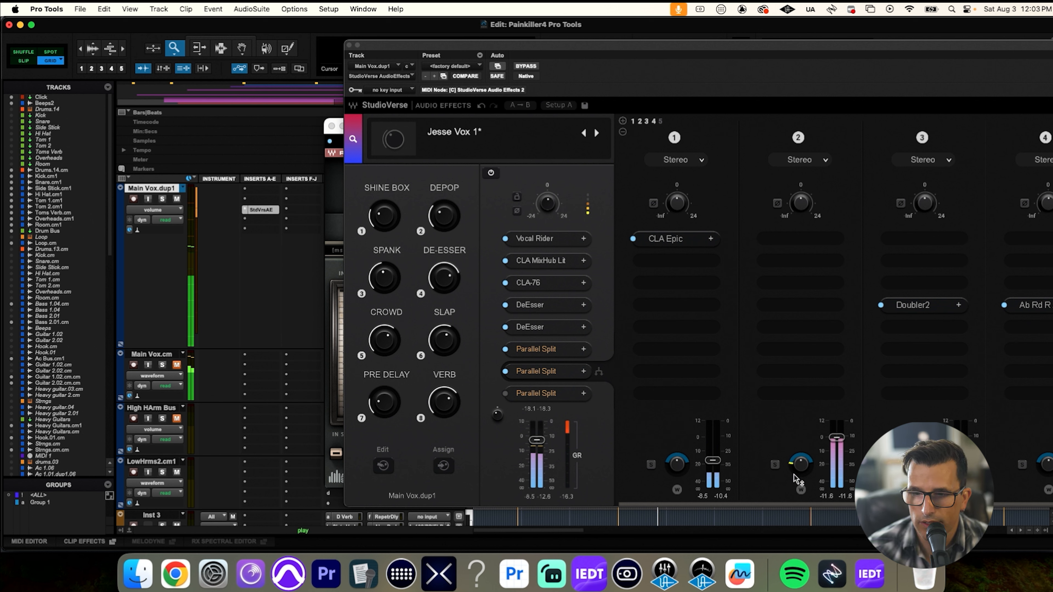
Step: Audition the second Parallel Split's chain 2 by soloing it during playback, restarting playback, and unsoloing it
{"action": "left_click", "coordinate": [776, 466]}
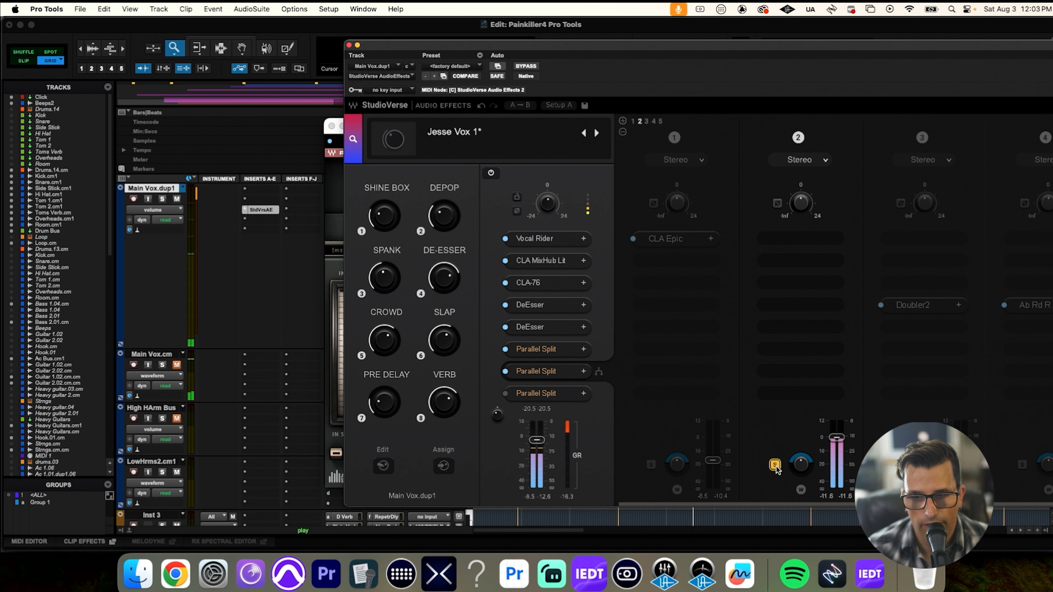
{"action": "key", "text": "space"}
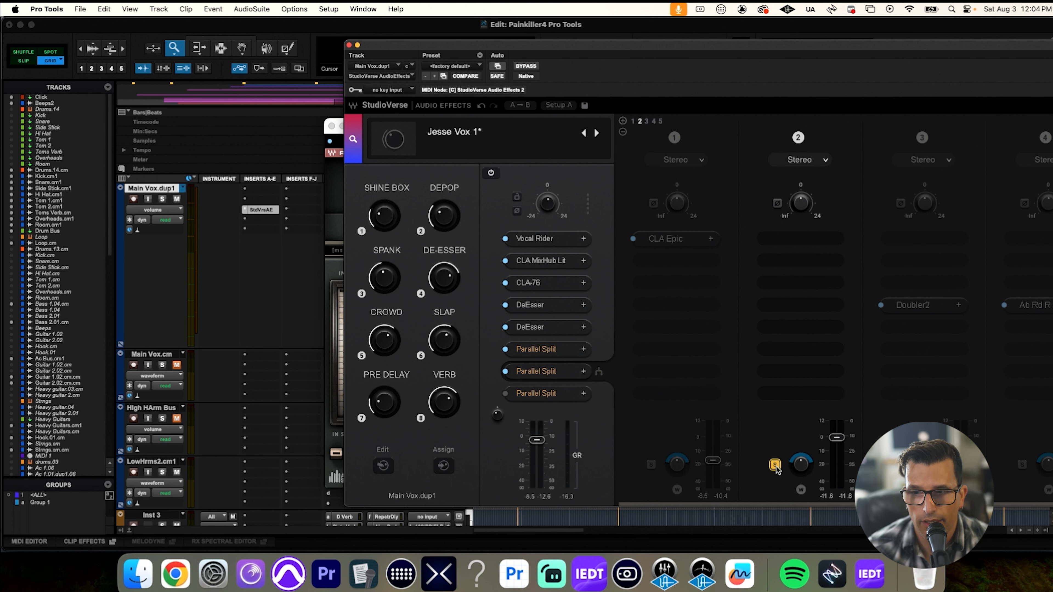
{"action": "key", "text": "space"}
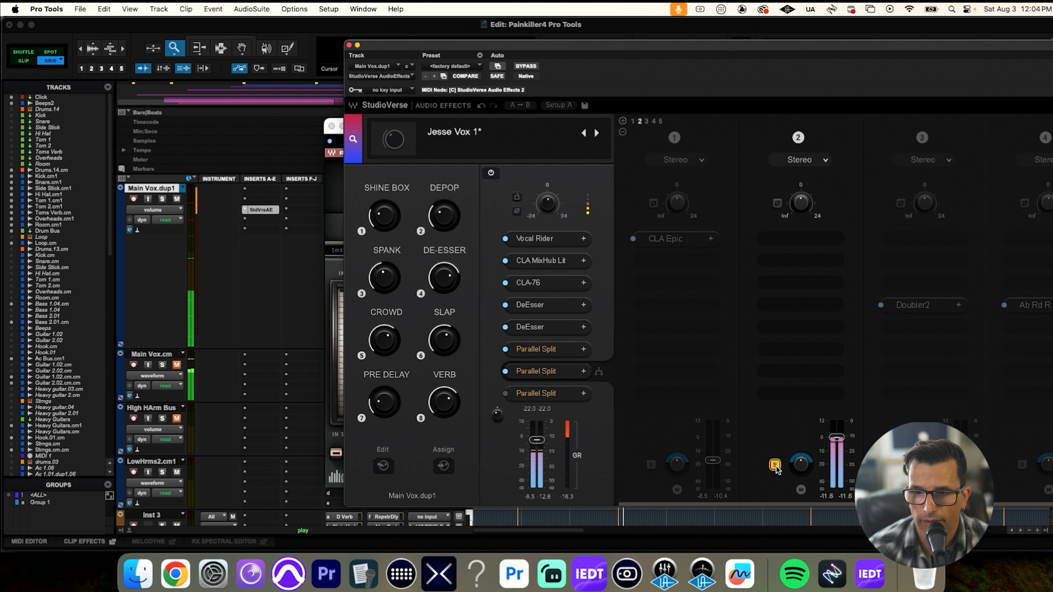
{"action": "left_click", "coordinate": [774, 465]}
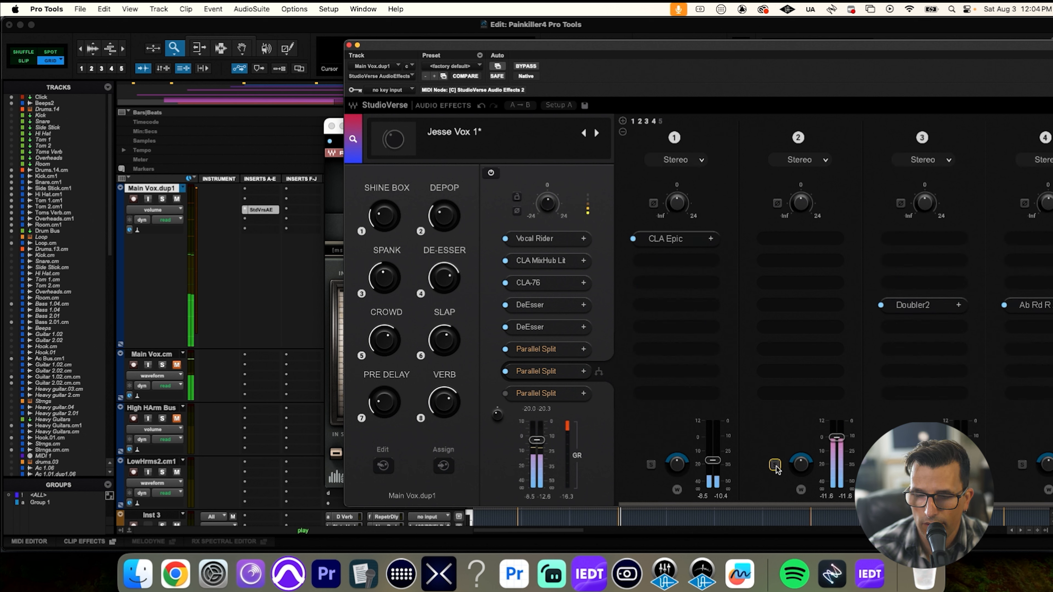
Step: Switch on and open the third Parallel Split, move StudioVerse aside, and enable its H-Comp with the plugin window shown during playback
{"action": "left_click", "coordinate": [537, 394]}
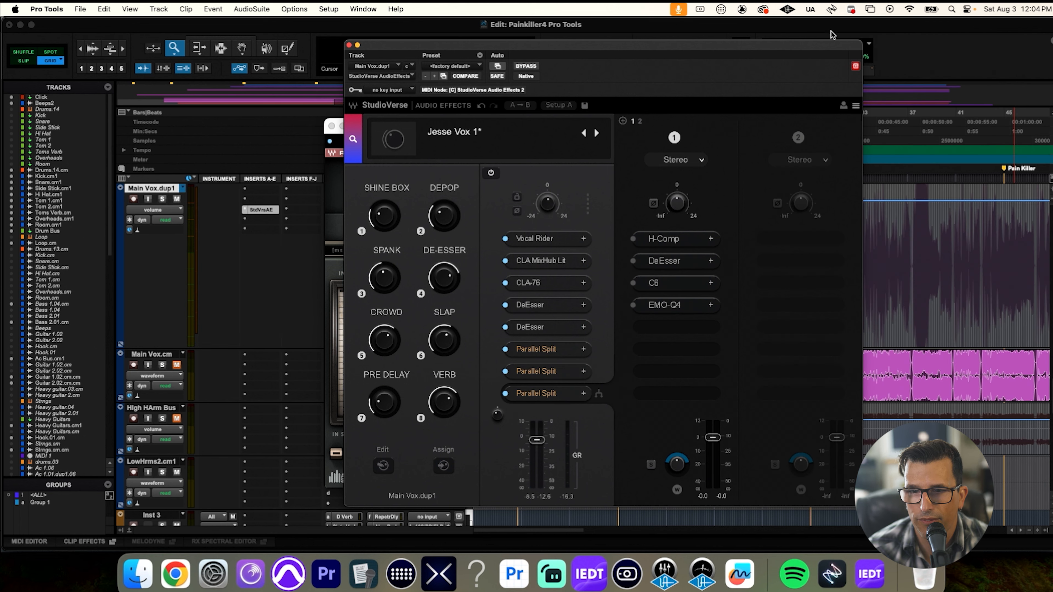
{"action": "left_click_drag", "start_coordinate": [806, 51], "coordinate": [531, 58]}
{"action": "left_click", "coordinate": [396, 248]}
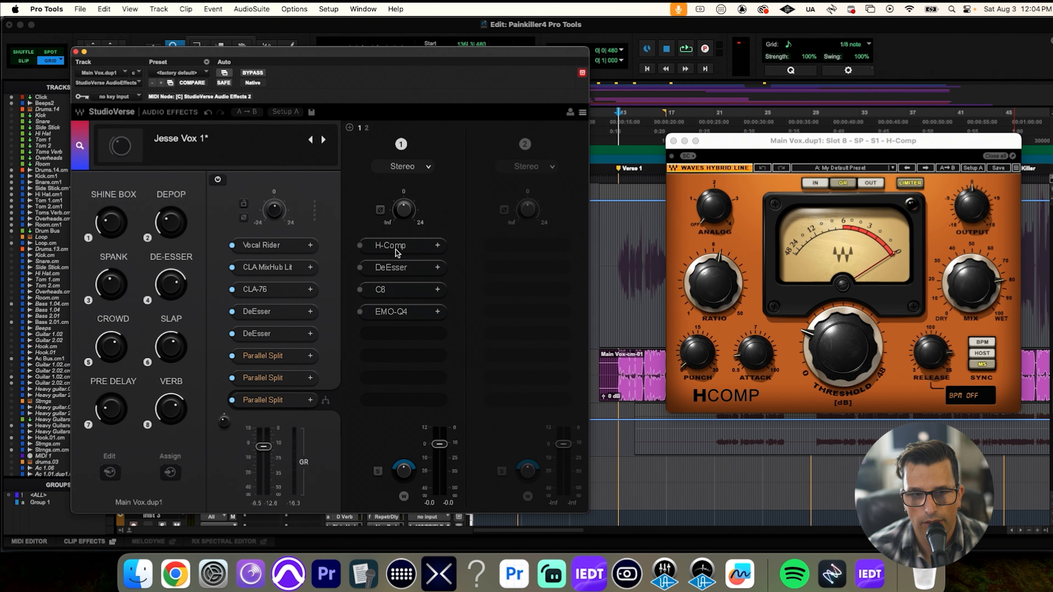
{"action": "key", "text": "space"}
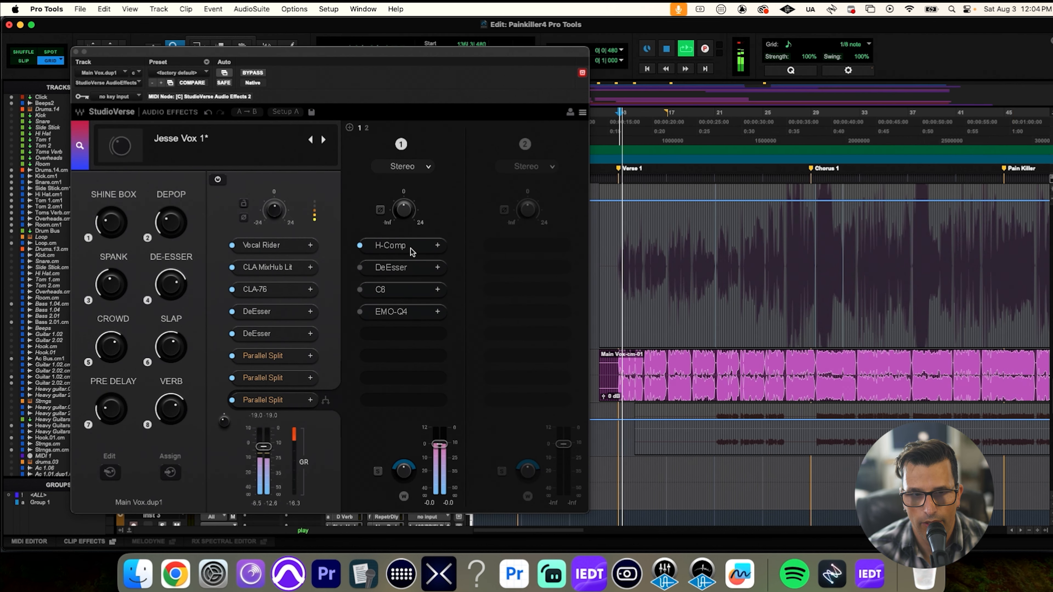
Step: Place the H-Comp window beside the chain, play the vocal from Chorus 1, and adjust the compressor's Analog control
{"action": "left_click_drag", "start_coordinate": [917, 138], "coordinate": [728, 182]}
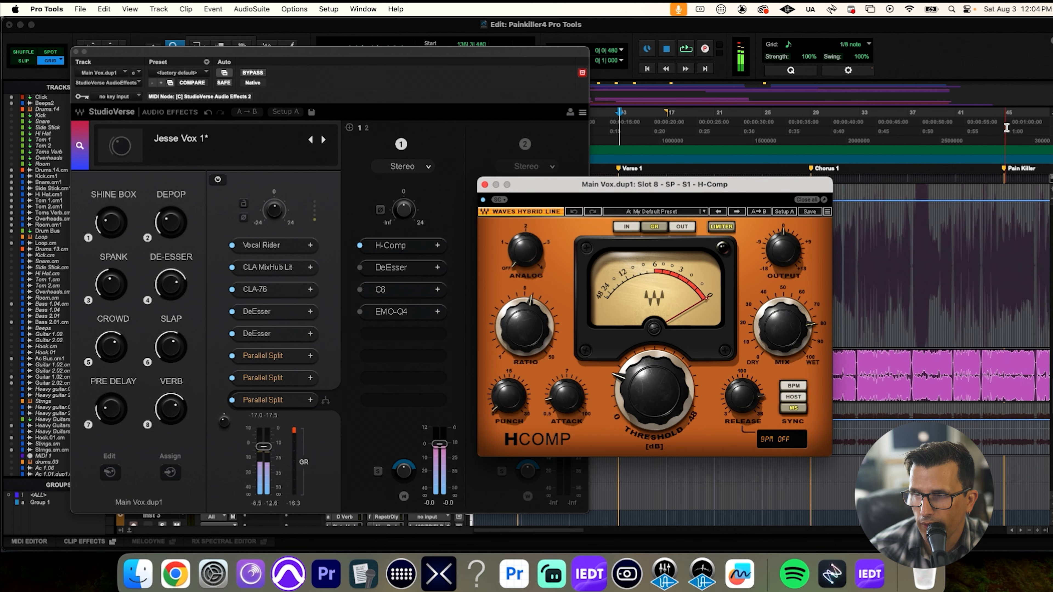
{"action": "left_click", "coordinate": [810, 132]}
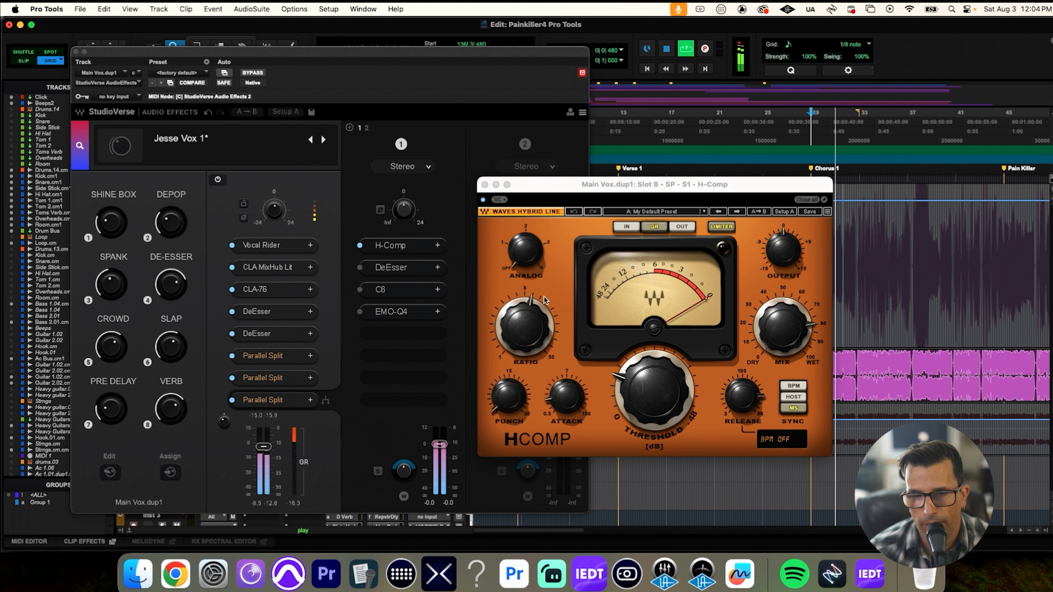
{"action": "key", "text": "space"}
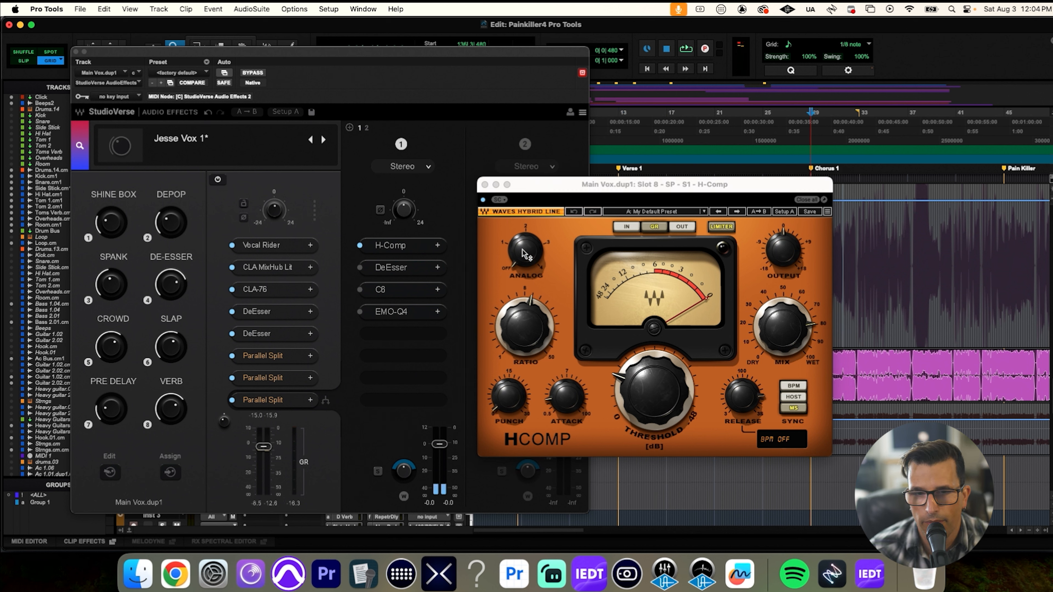
{"action": "left_click_drag", "start_coordinate": [521, 261], "coordinate": [521, 254]}
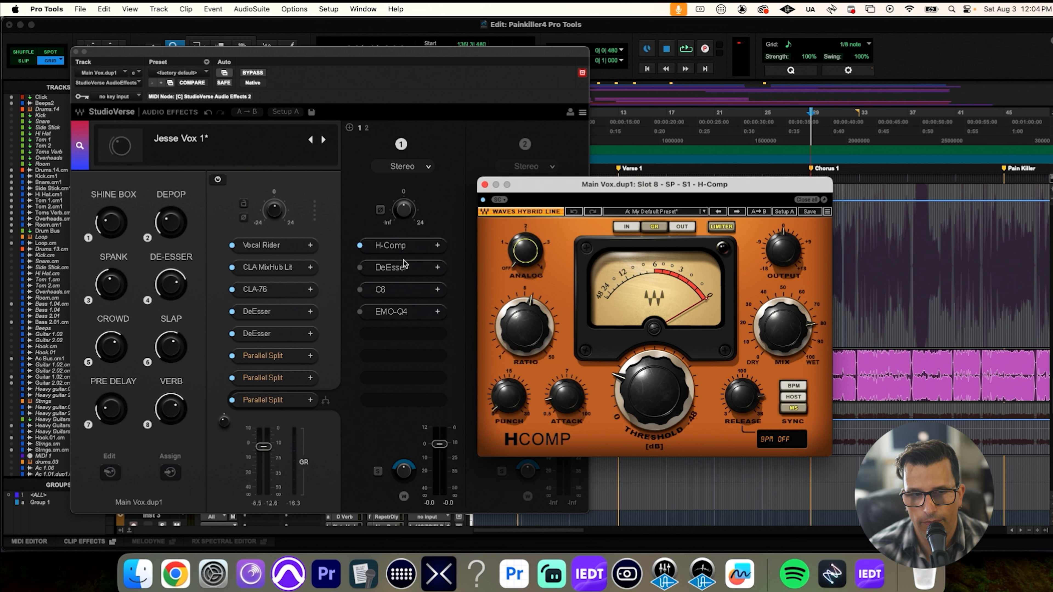
Step: Switch on the DeEsser after H-Comp in chain 1, show its window, and audition it during playback
{"action": "left_click", "coordinate": [361, 269]}
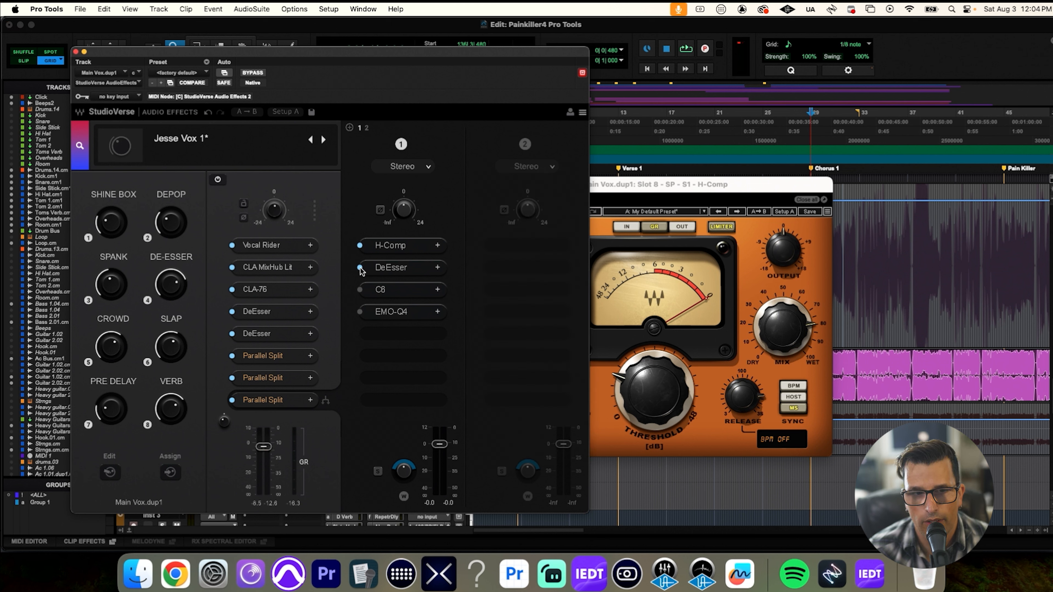
{"action": "left_click", "coordinate": [405, 268]}
{"action": "key", "text": "space"}
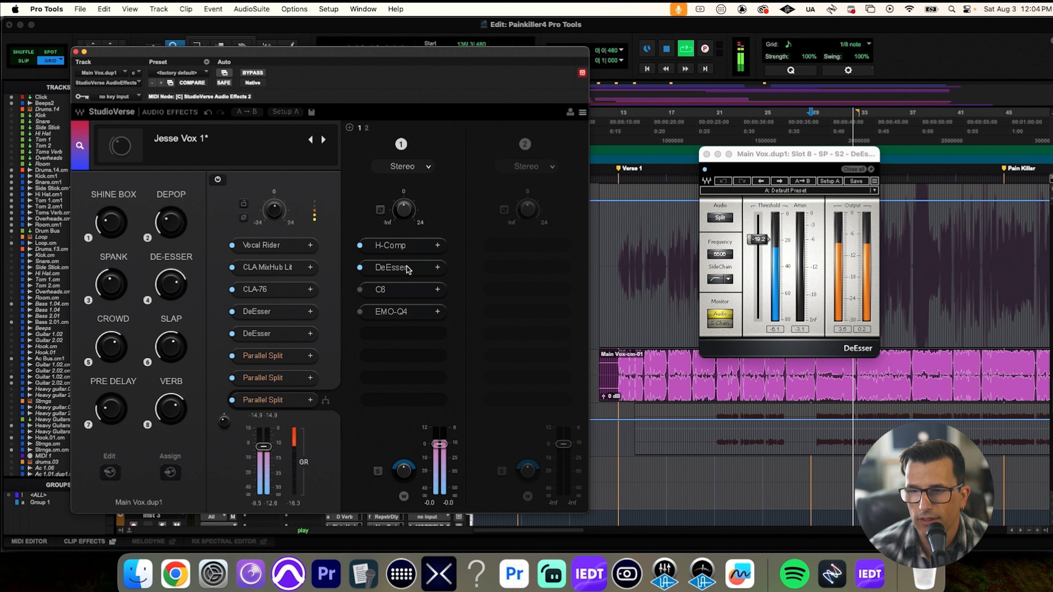
{"action": "key", "text": "space"}
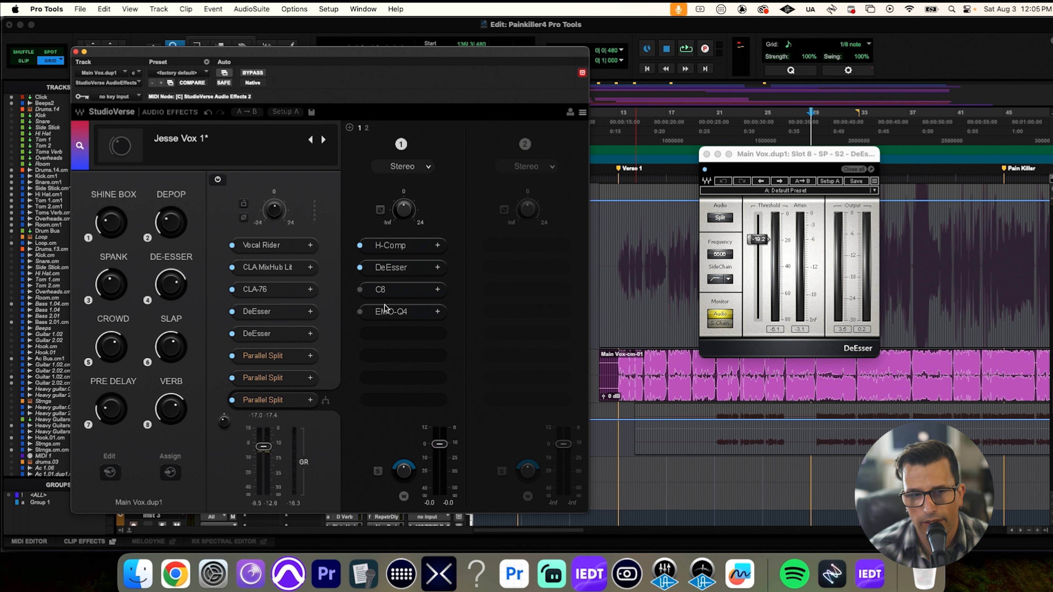
Step: Show the C6 window in chain 1, switch the plugin on, and audition the chorus vocal through it twice
{"action": "left_click", "coordinate": [382, 292]}
{"action": "left_click", "coordinate": [360, 290]}
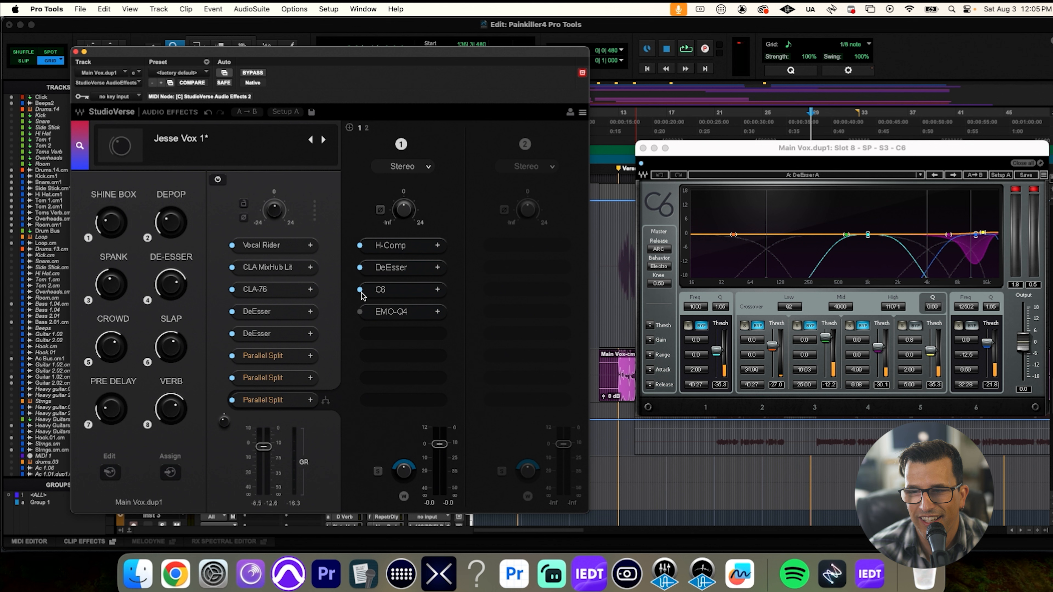
{"action": "key", "text": "space"}
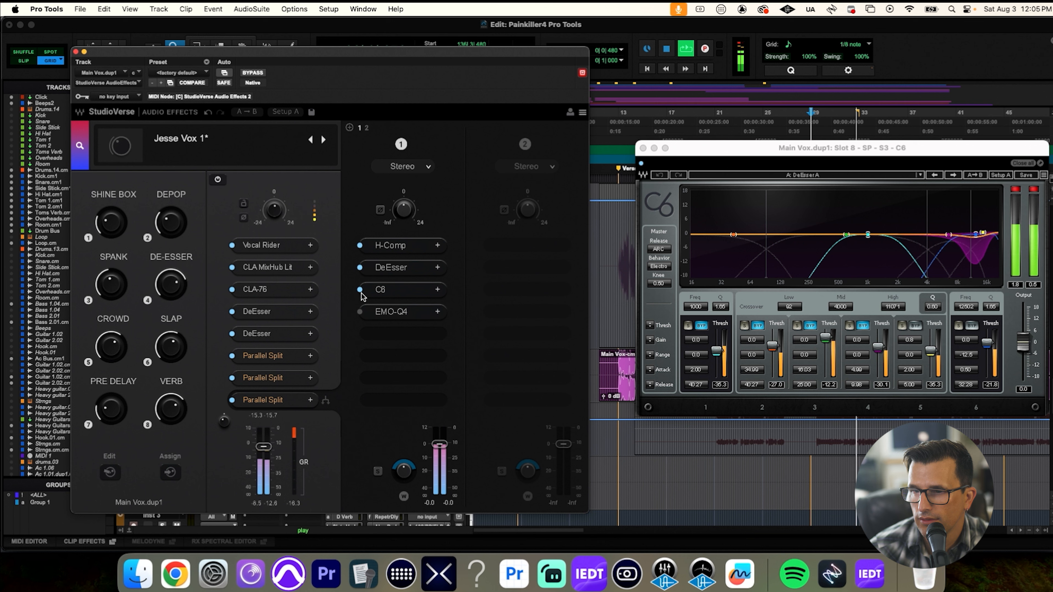
{"action": "key", "text": "space"}
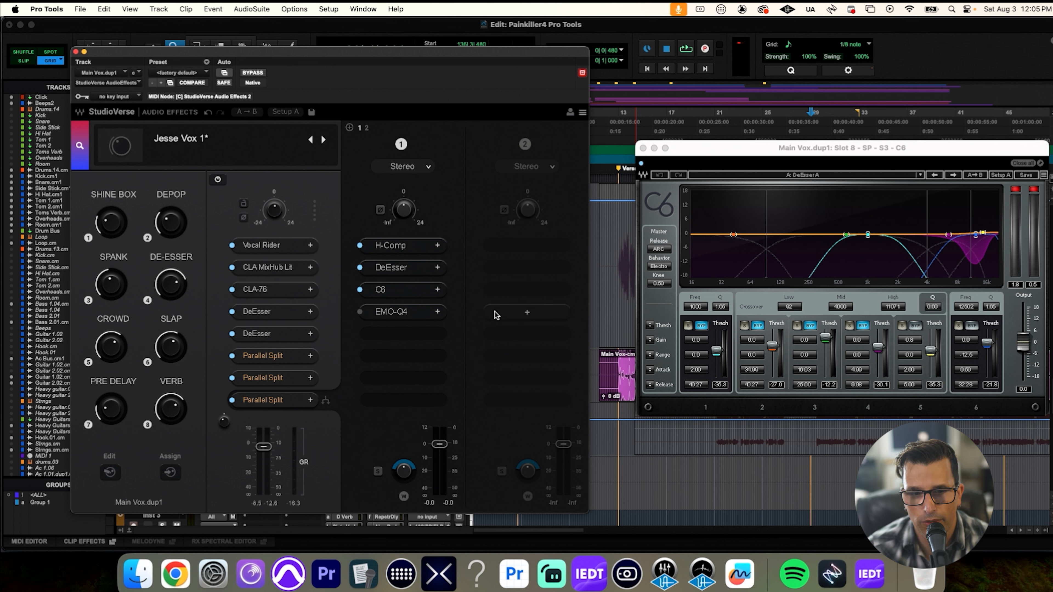
{"action": "key", "text": "space"}
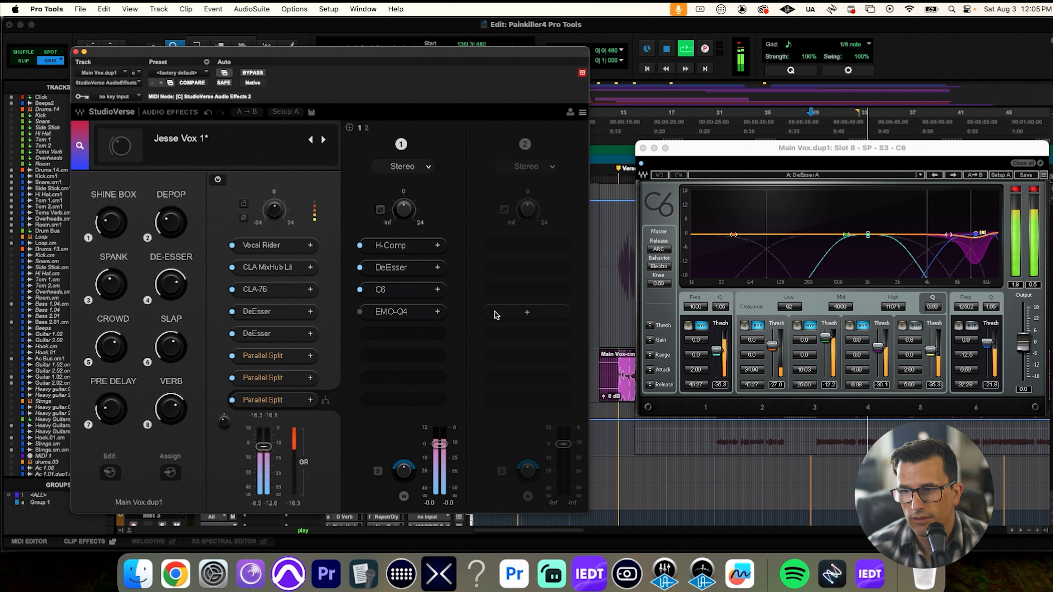
{"action": "key", "text": "space"}
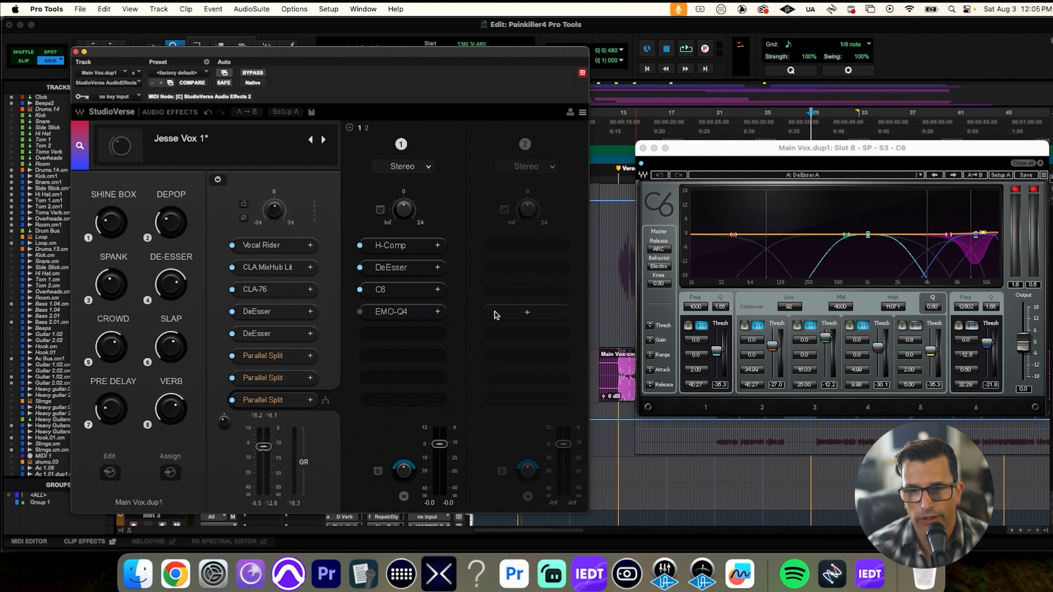
Step: Show the EMO-Q4 window from chain 1, switch the plugin on, reposition the window to view its curve, and close it
{"action": "left_click", "coordinate": [386, 312]}
{"action": "left_click_drag", "start_coordinate": [466, 137], "coordinate": [626, 136]}
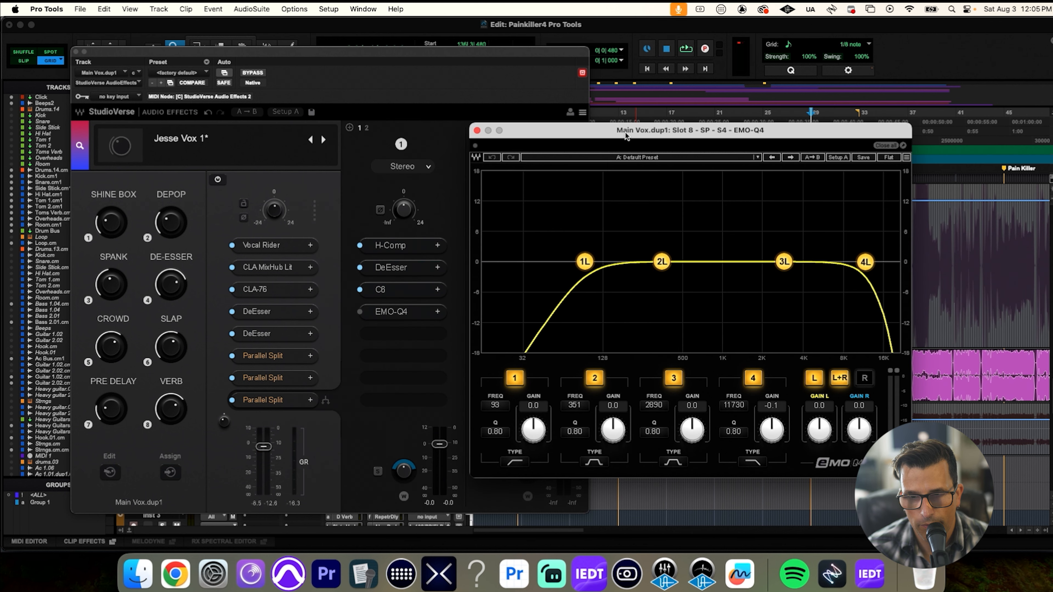
{"action": "left_click", "coordinate": [358, 312]}
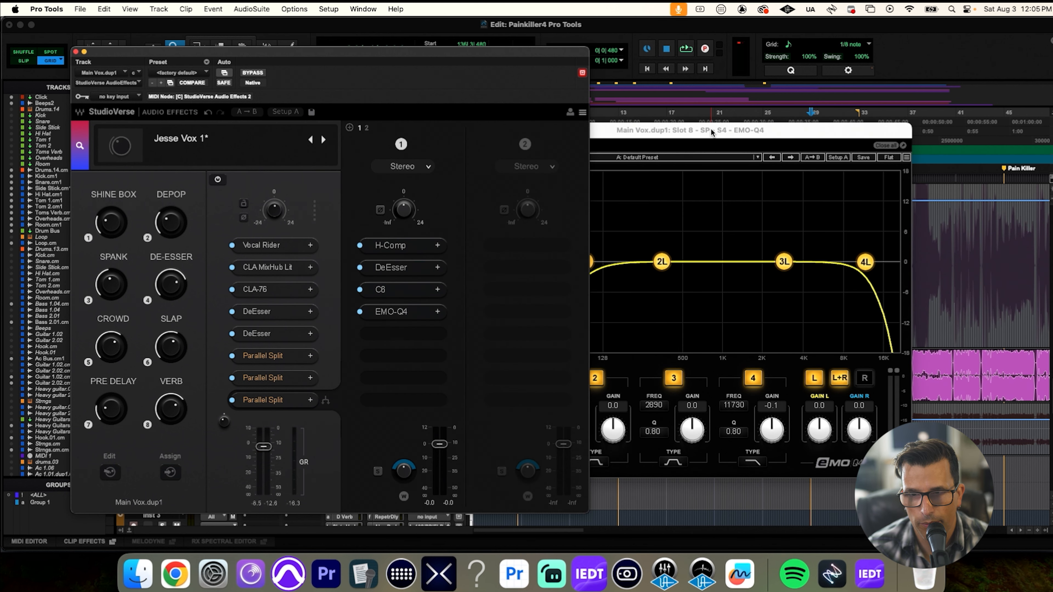
{"action": "left_click_drag", "start_coordinate": [709, 130], "coordinate": [571, 148]}
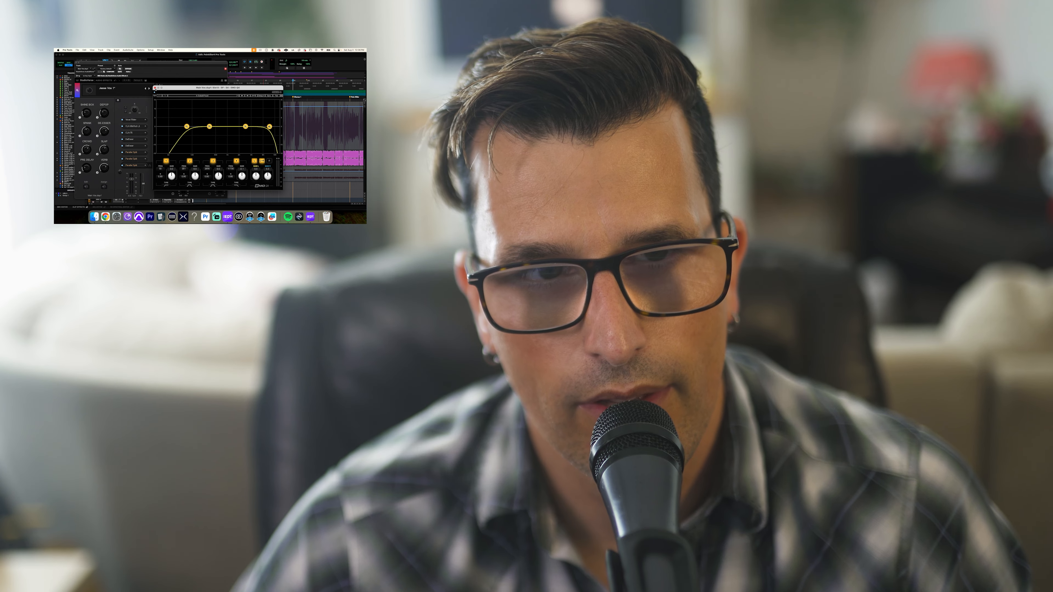
{"action": "left_click", "coordinate": [343, 137]}
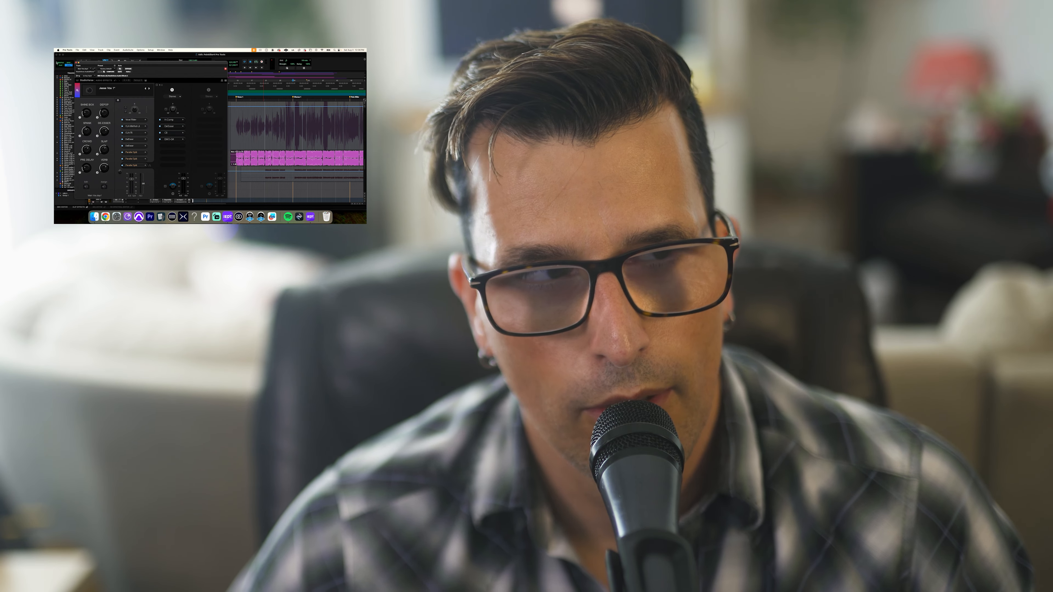